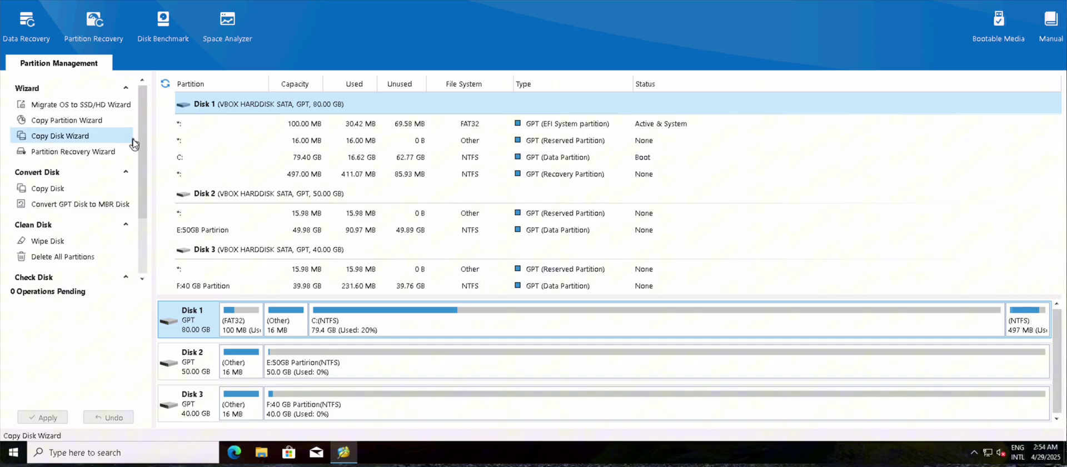
Set up the Copy Disk wizard: Disk 1 to Disk 2, fitting partitions to the entire disk.
left_click(98, 139)
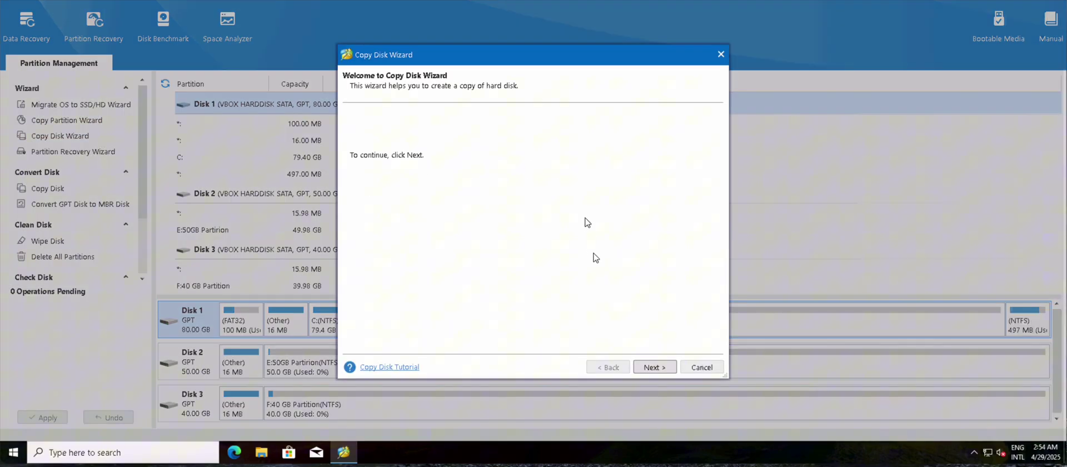
left_click(647, 366)
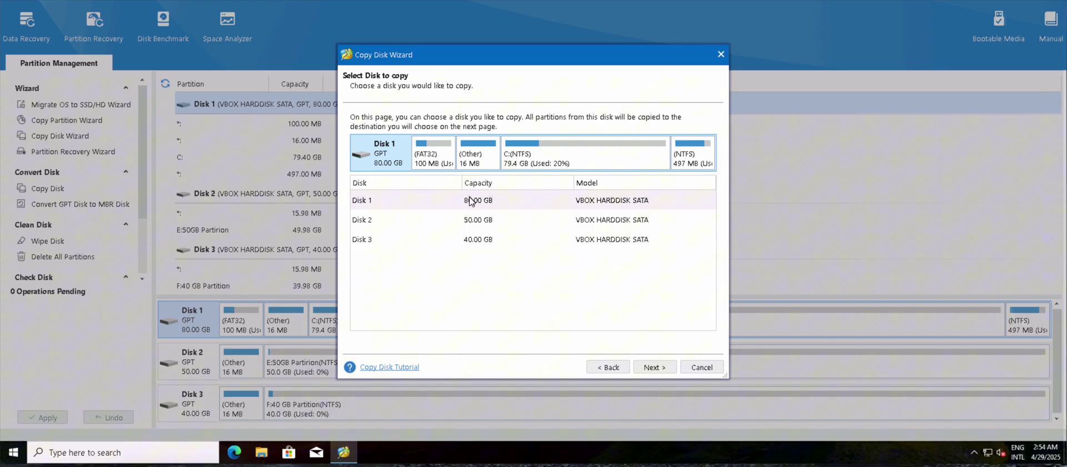
left_click(475, 200)
left_click(659, 369)
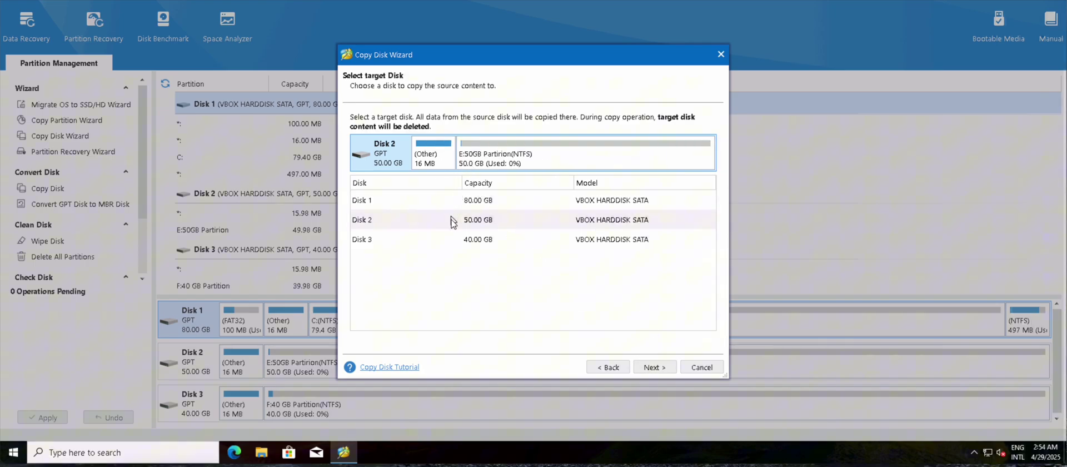
left_click(453, 220)
left_click(658, 368)
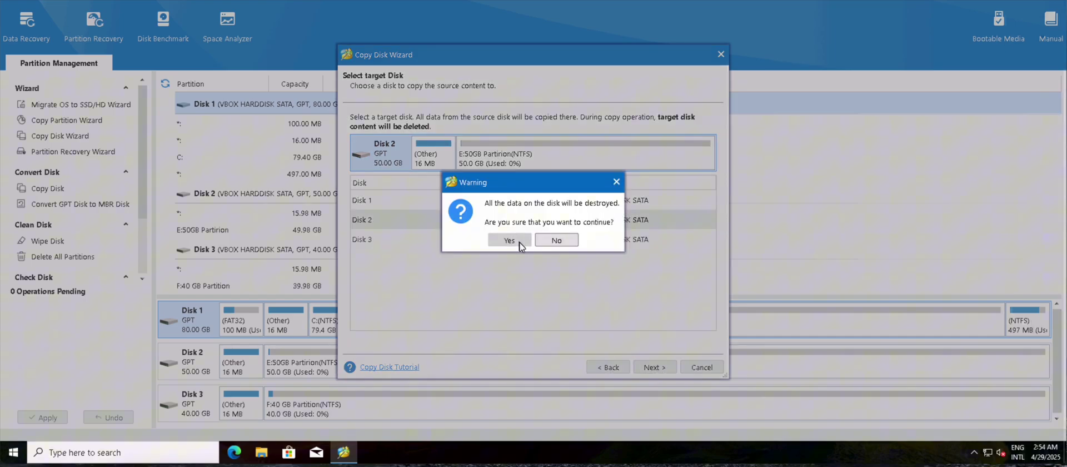
left_click(520, 244)
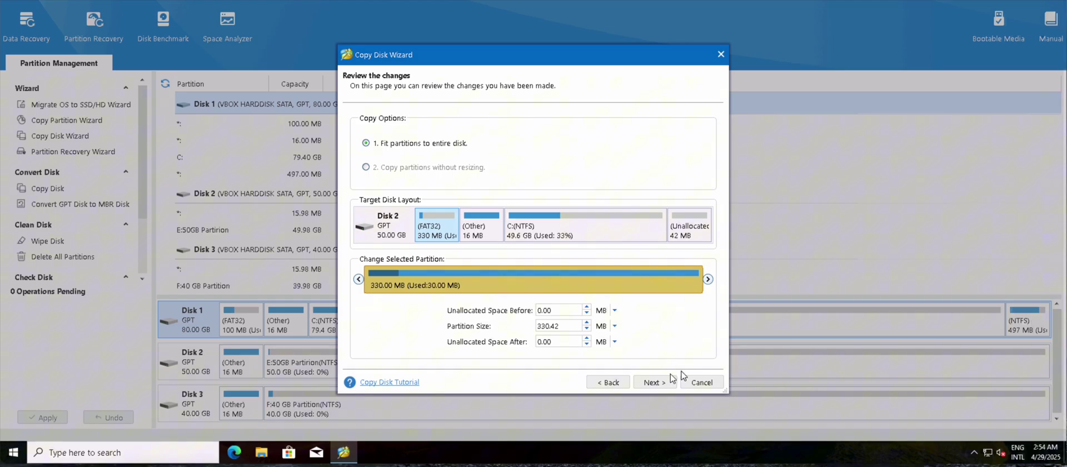
left_click(655, 382)
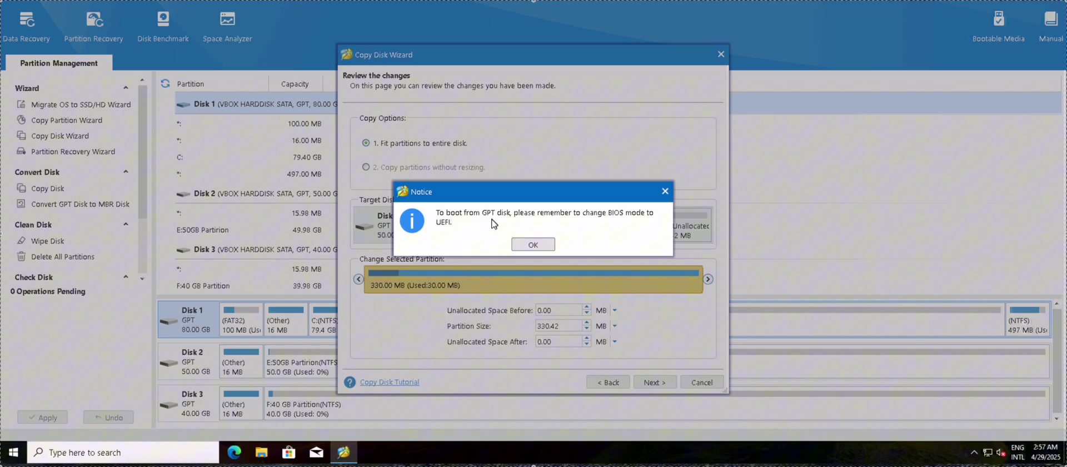
left_click(535, 245)
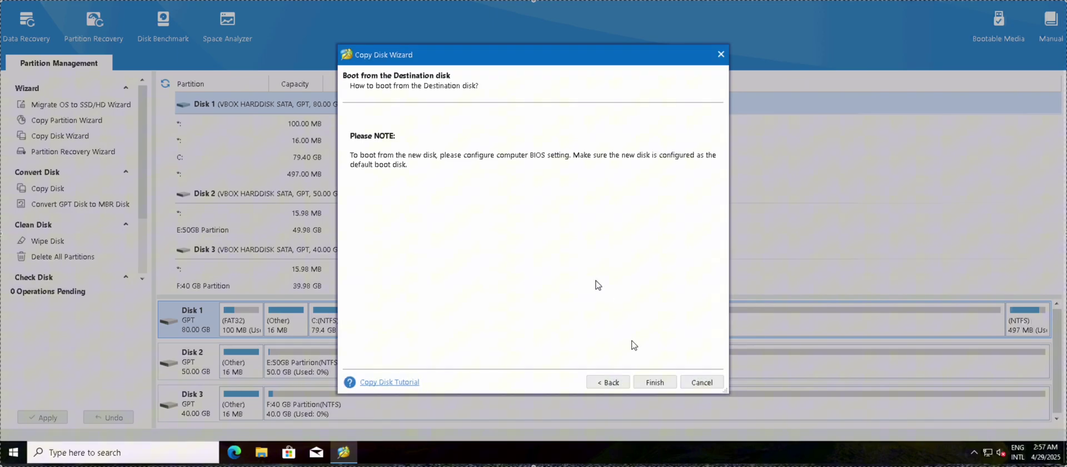
Finish the copy wizard and apply the queued Disk 1 to Disk 2 copy.
left_click(655, 382)
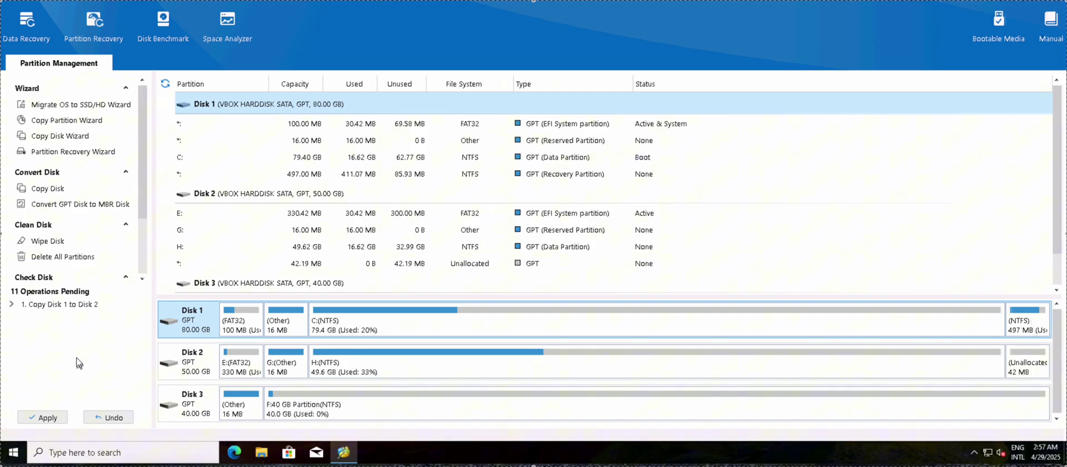
left_click(39, 417)
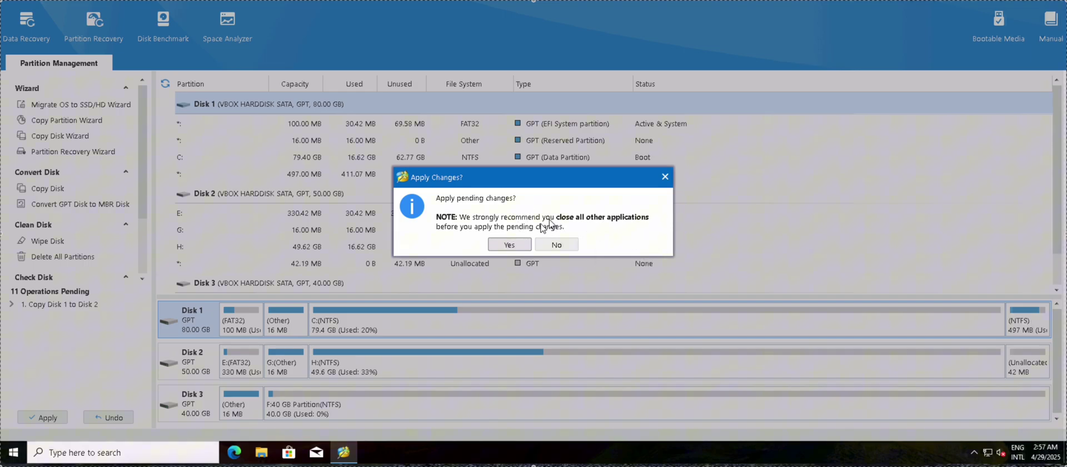
left_click(507, 245)
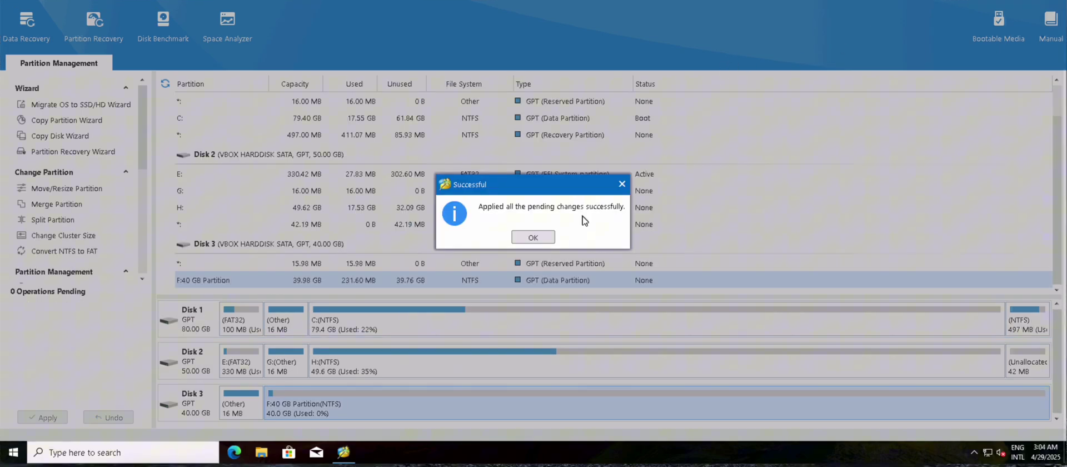
left_click(539, 237)
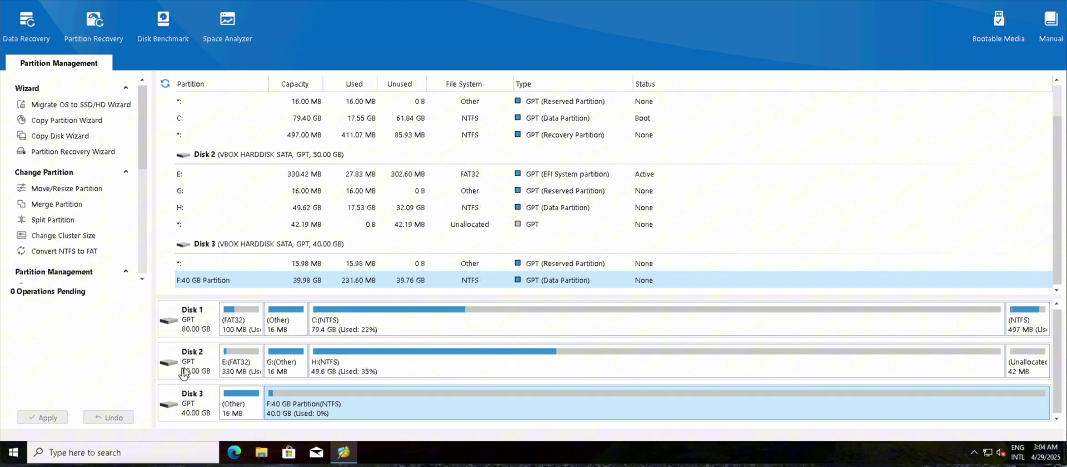
In File Explorer, compare the contents of drives C: and H:.
left_click(261, 452)
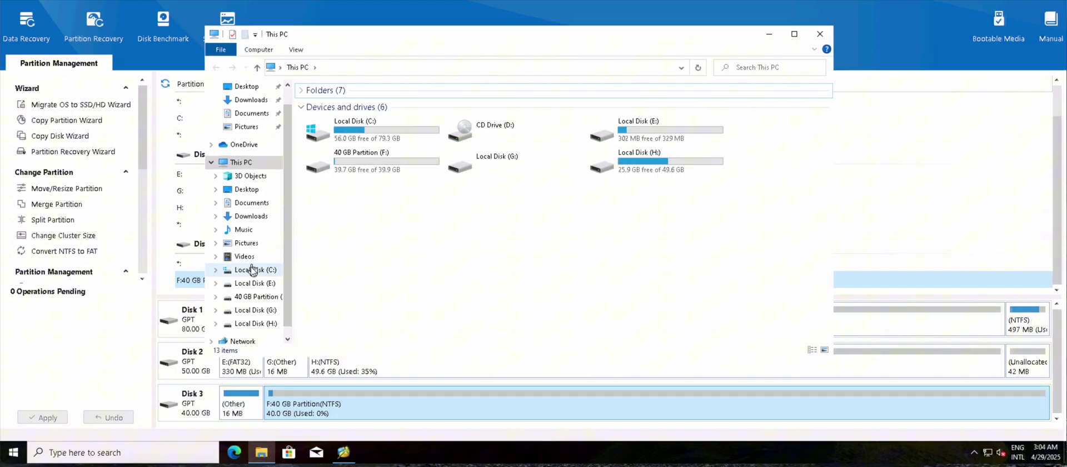
left_click(255, 271)
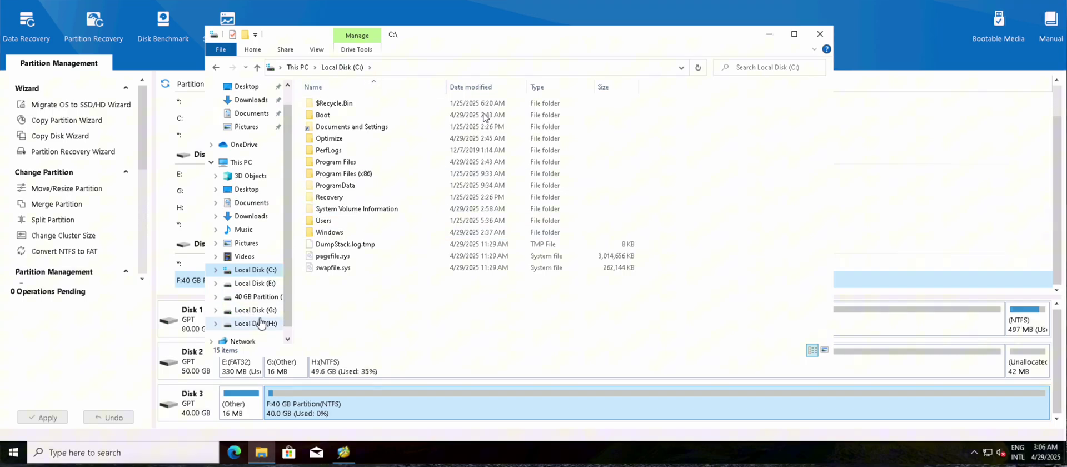
left_click_drag(494, 35, 519, 9)
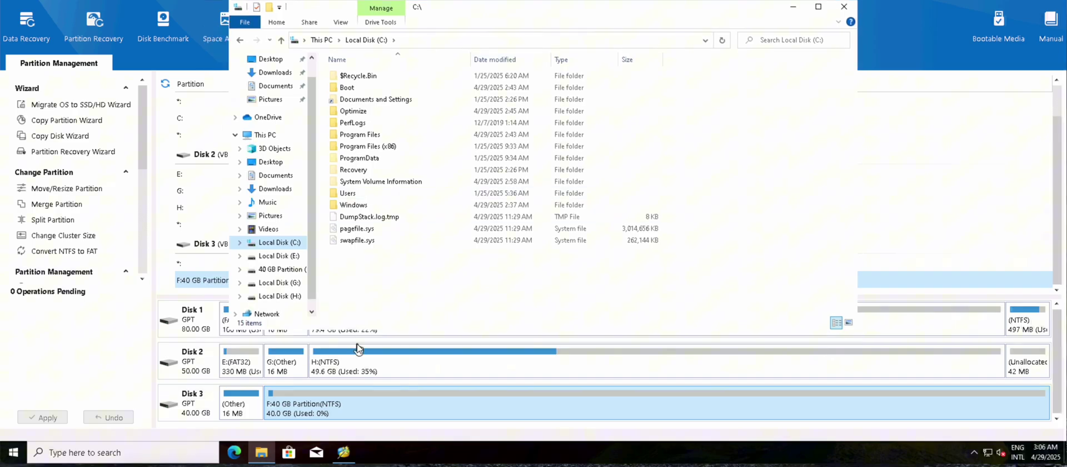
left_click(288, 296)
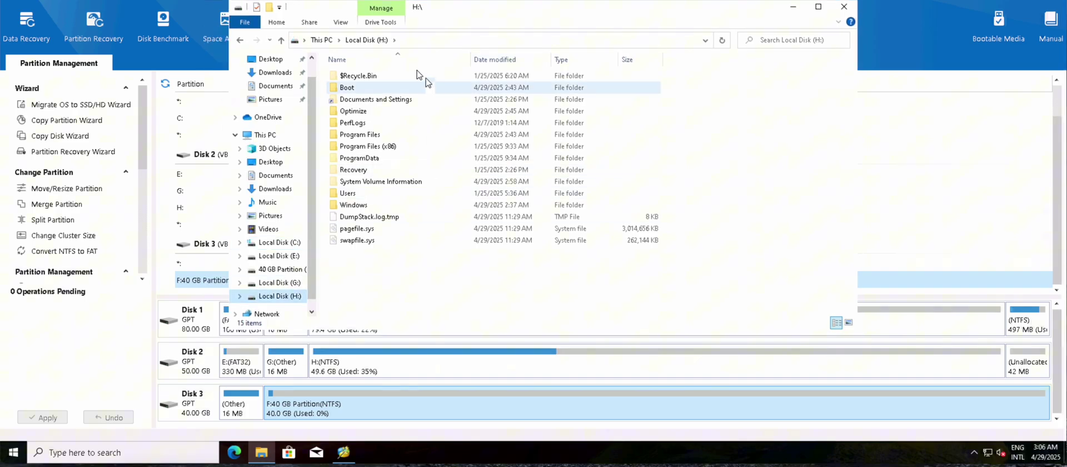
left_click(280, 242)
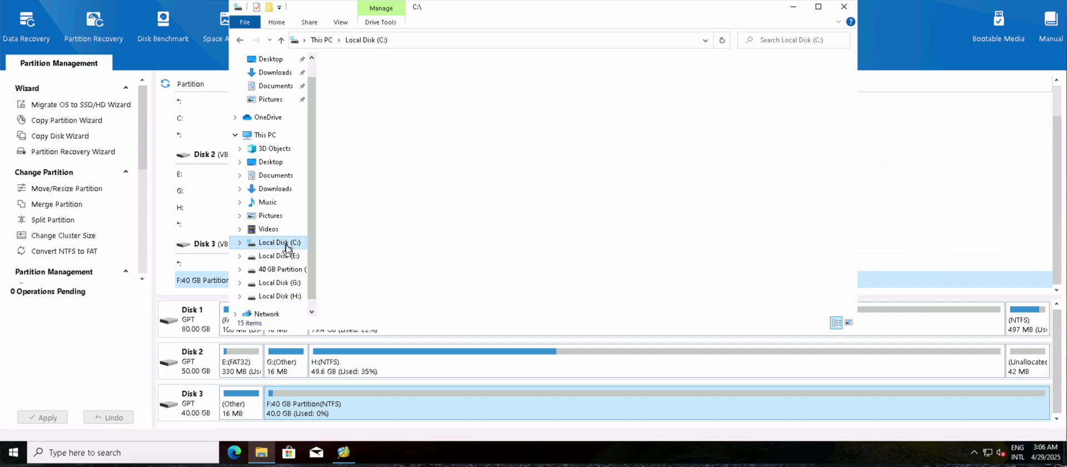
left_click(282, 296)
Look inside Program Files on H:, return to the H: root, and close Explorer.
left_click(372, 149)
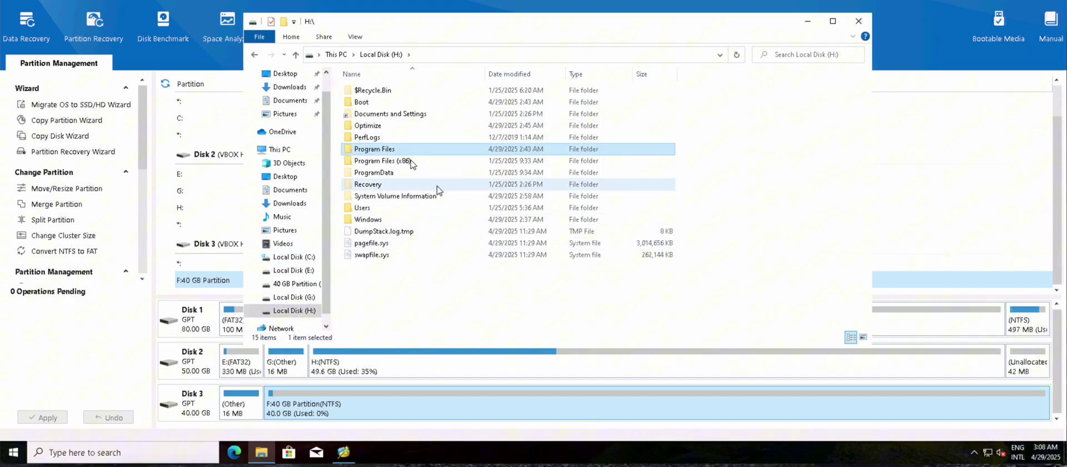
double_click(372, 150)
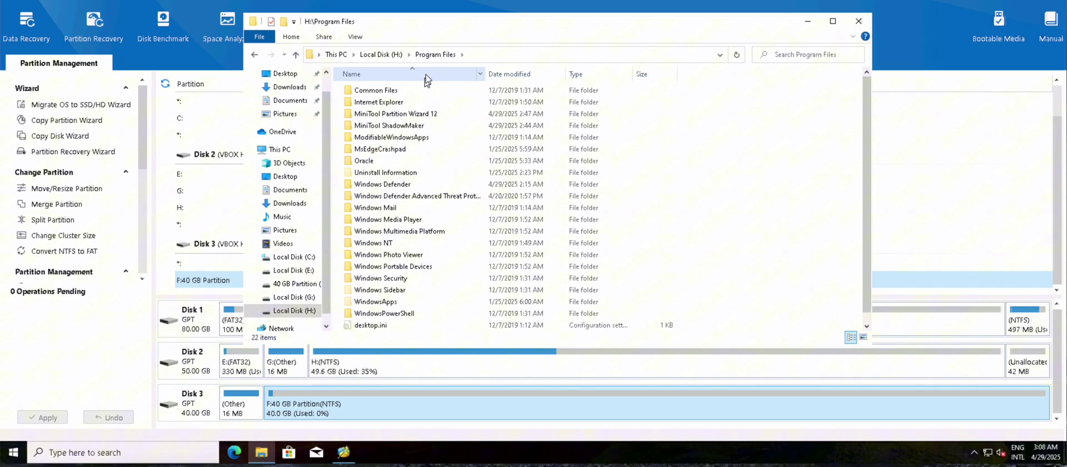
left_click(383, 54)
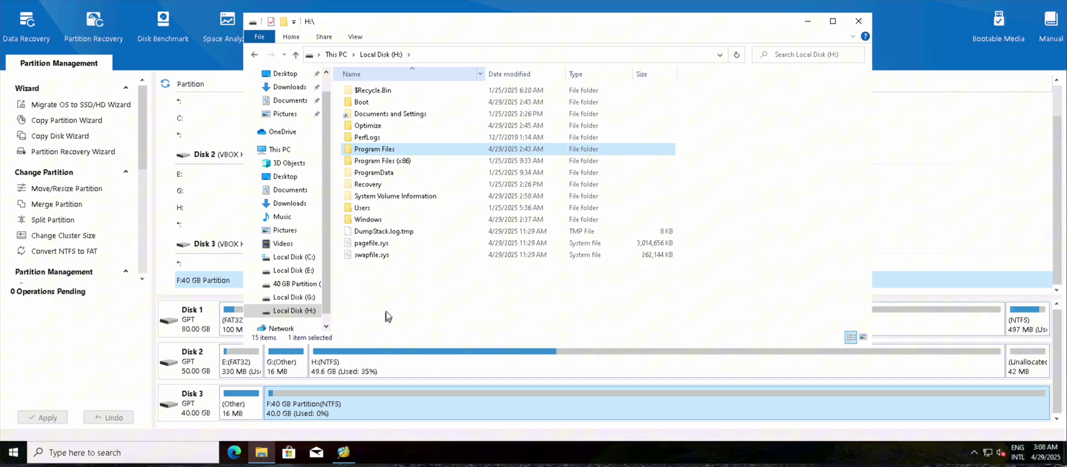
key("alt+F4")
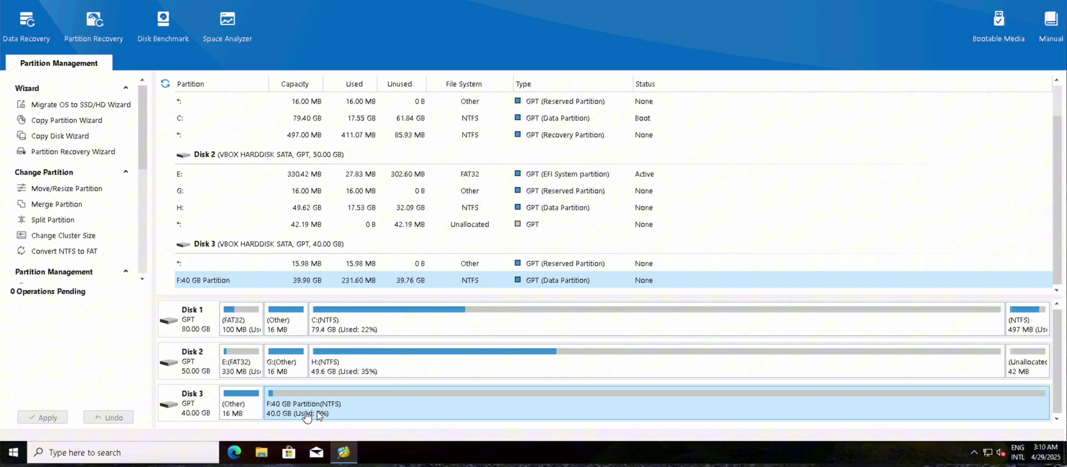
Delete Disk 3's F: 40 GB Partition and apply the deletion.
right_click(357, 409)
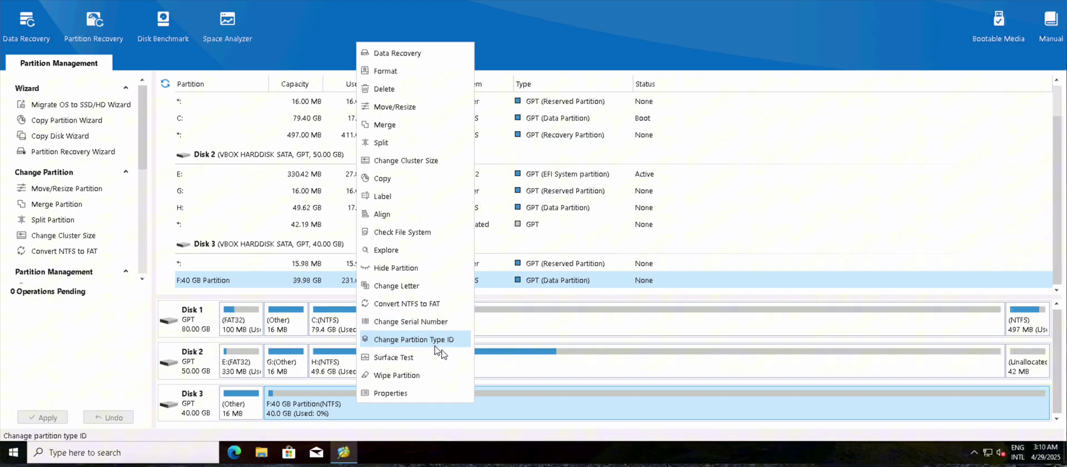
left_click(404, 92)
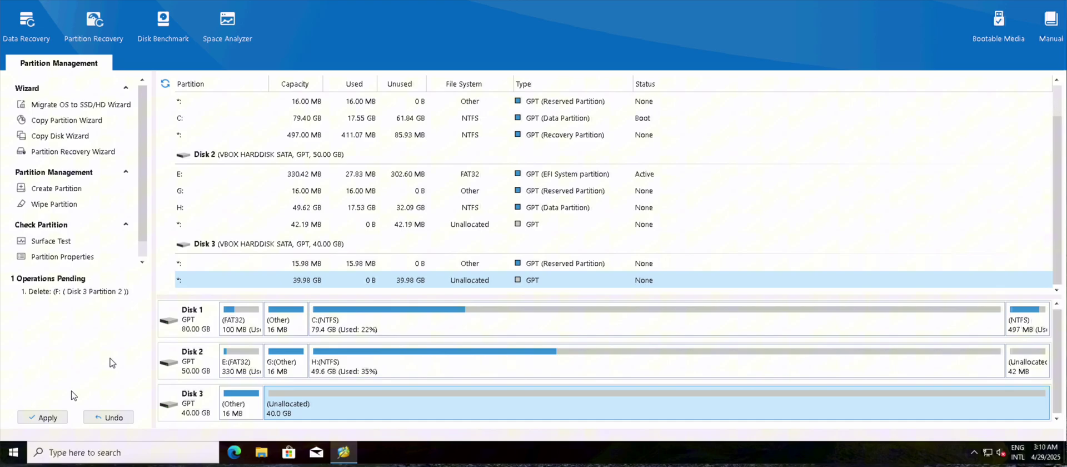
left_click(55, 418)
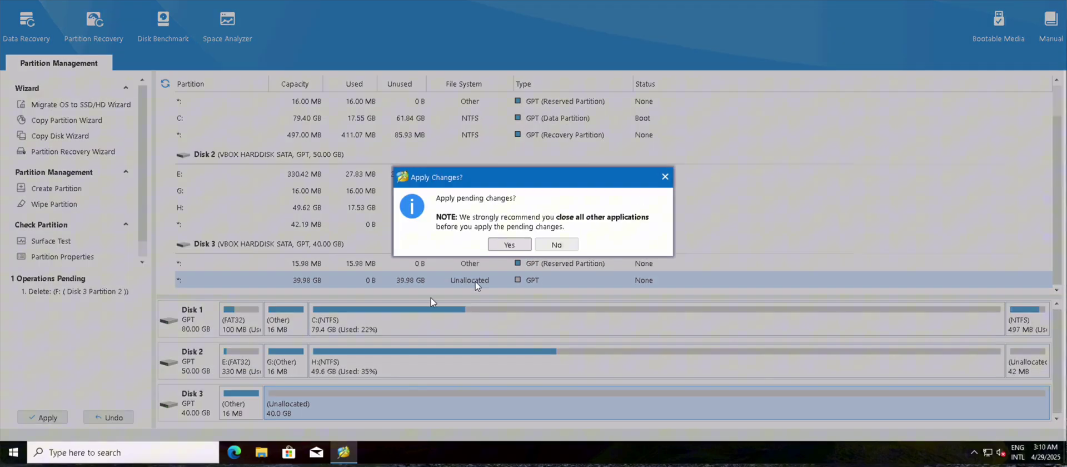
left_click(509, 245)
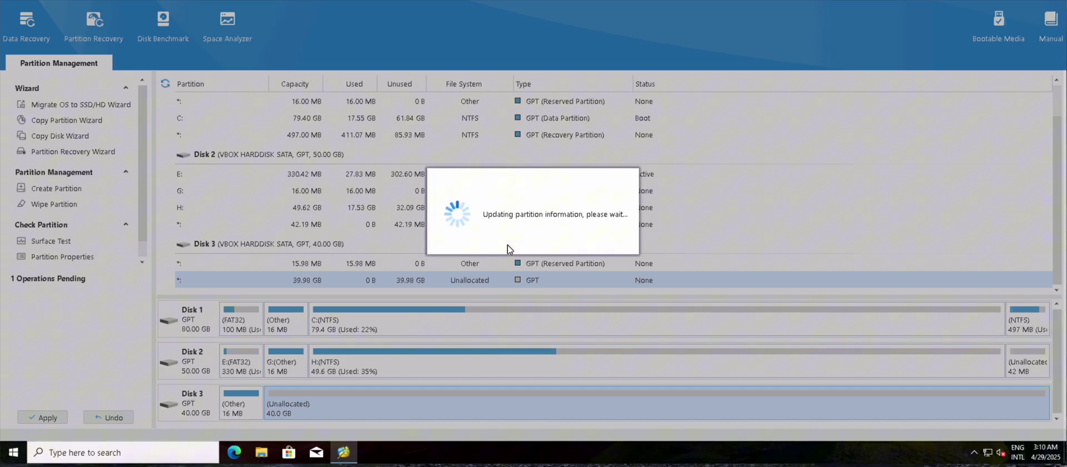
left_click(532, 238)
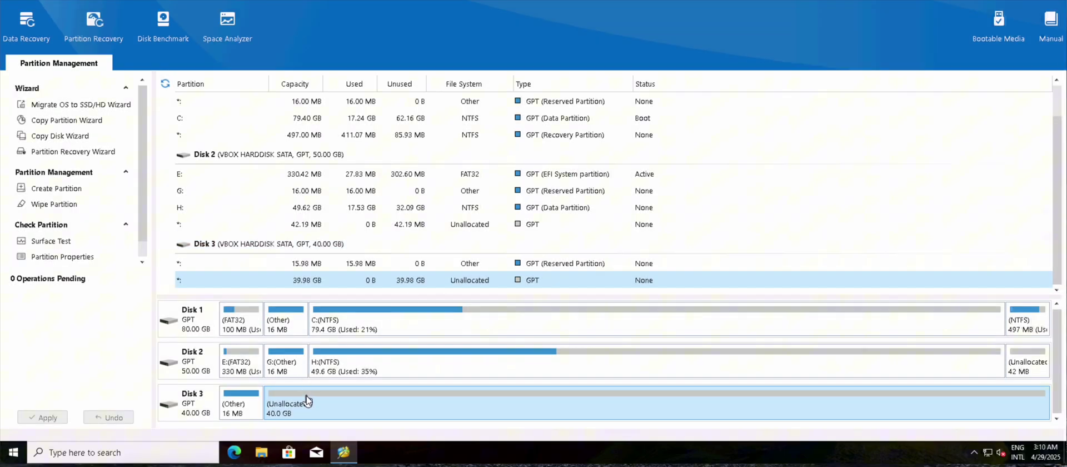
mouse_move(306, 401)
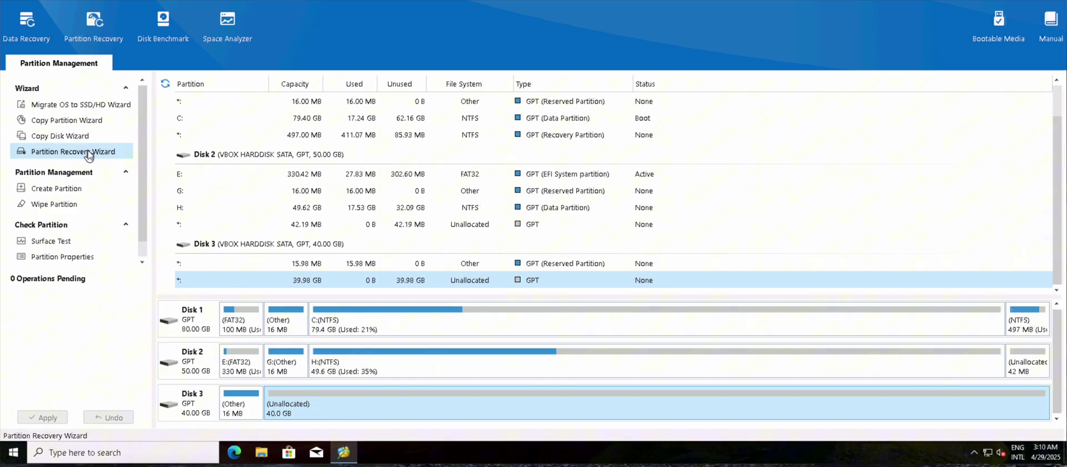
Run a full-disk quick scan of Disk 3 with the Partition Recovery Wizard.
left_click(88, 151)
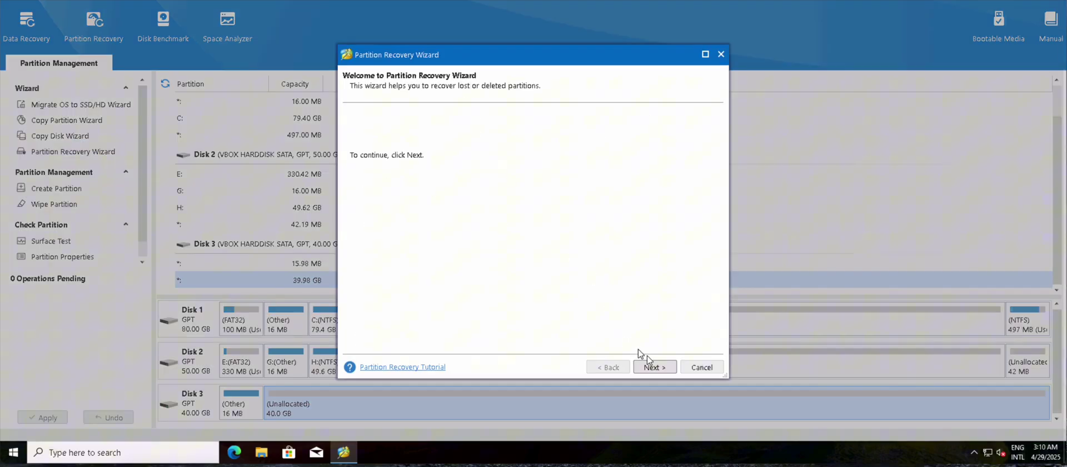
left_click(653, 366)
left_click(457, 235)
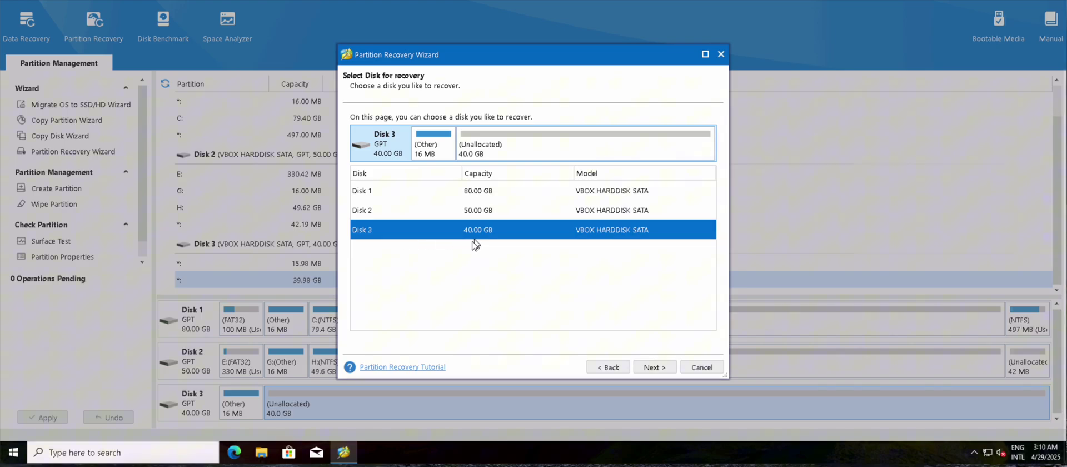
left_click(650, 368)
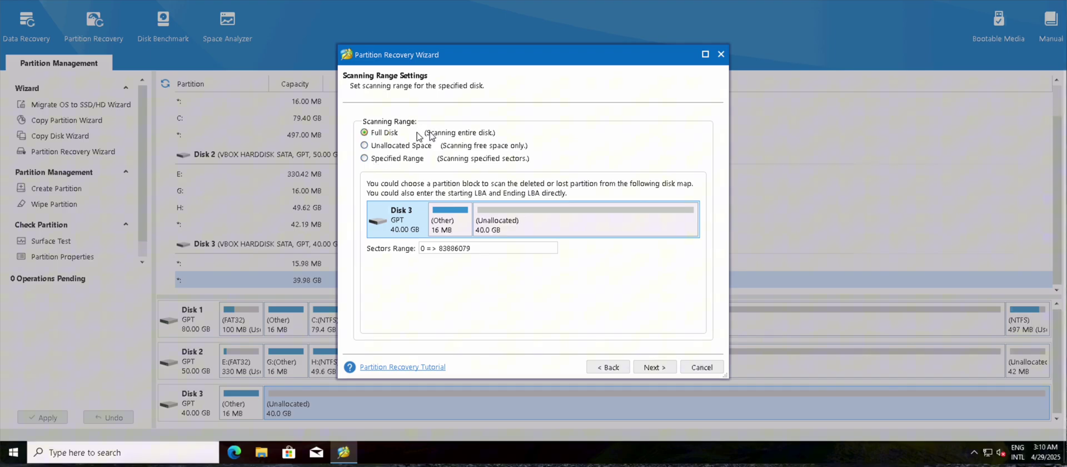
left_click(650, 365)
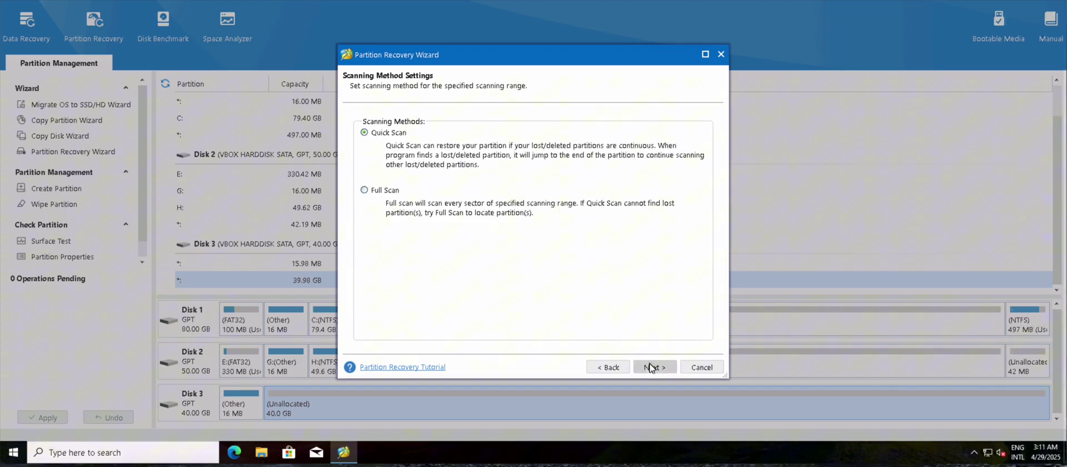
left_click(650, 367)
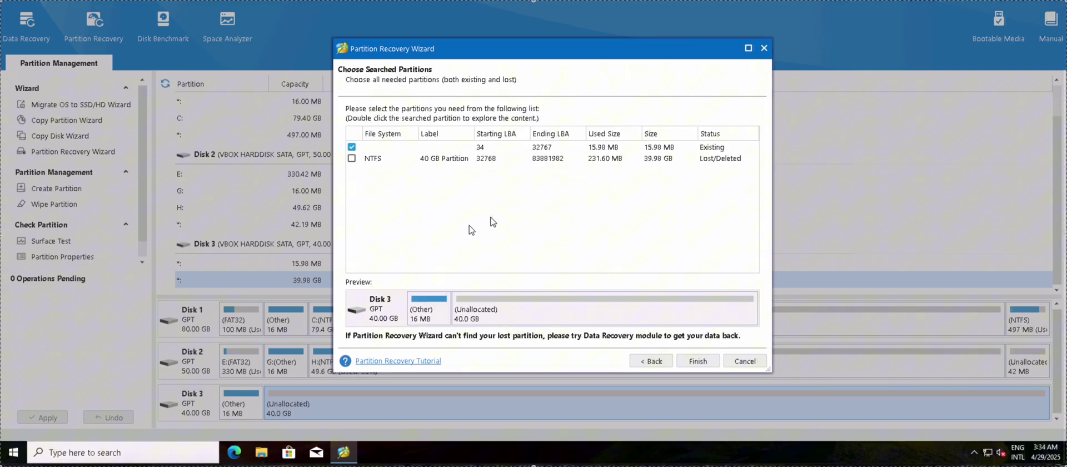
Check the drive list under This PC in File Explorer.
left_click(264, 451)
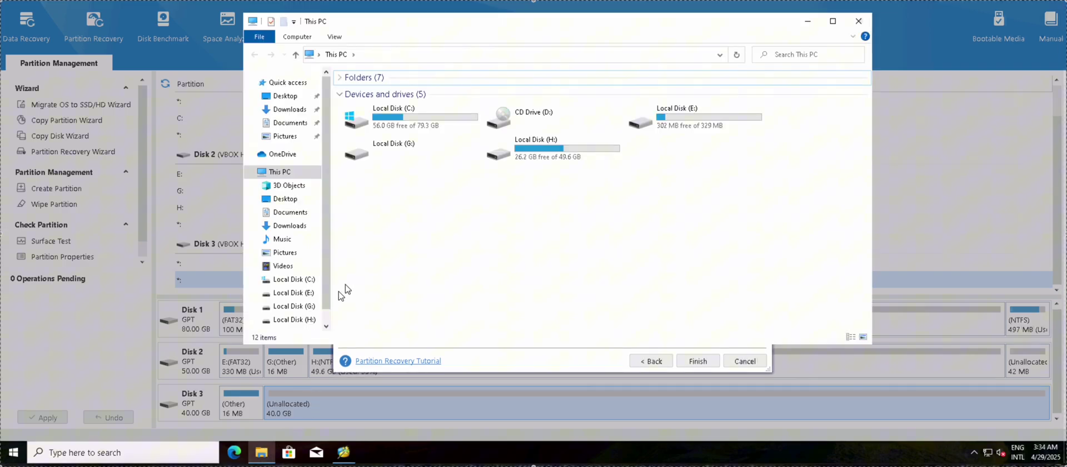
scroll(325, 322, "down", 1)
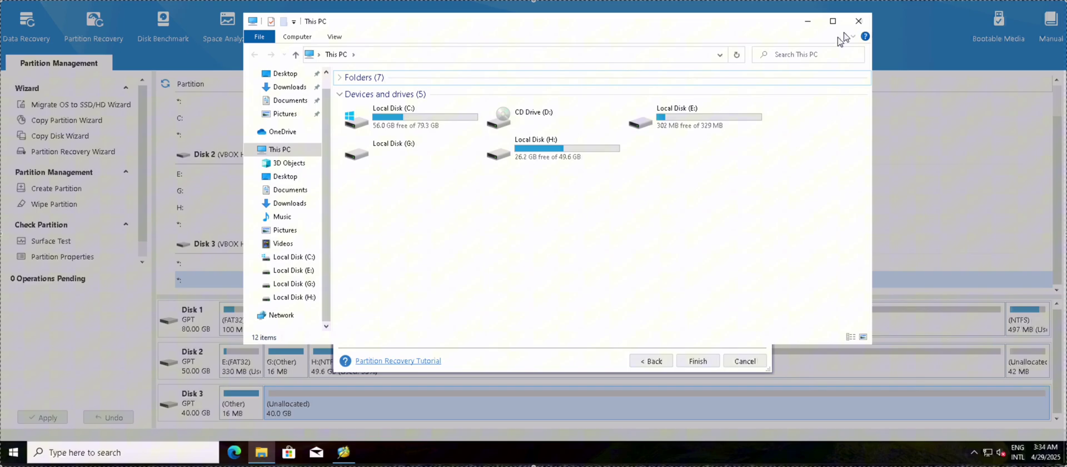
Mark the lost 40 GB NTFS partition for recovery, finish the wizard, and apply.
left_click(859, 22)
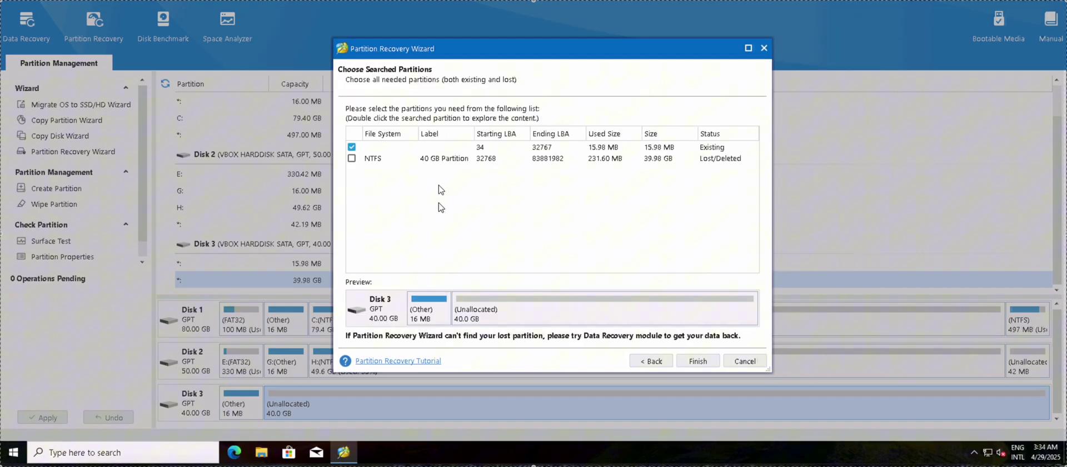
left_click(439, 160)
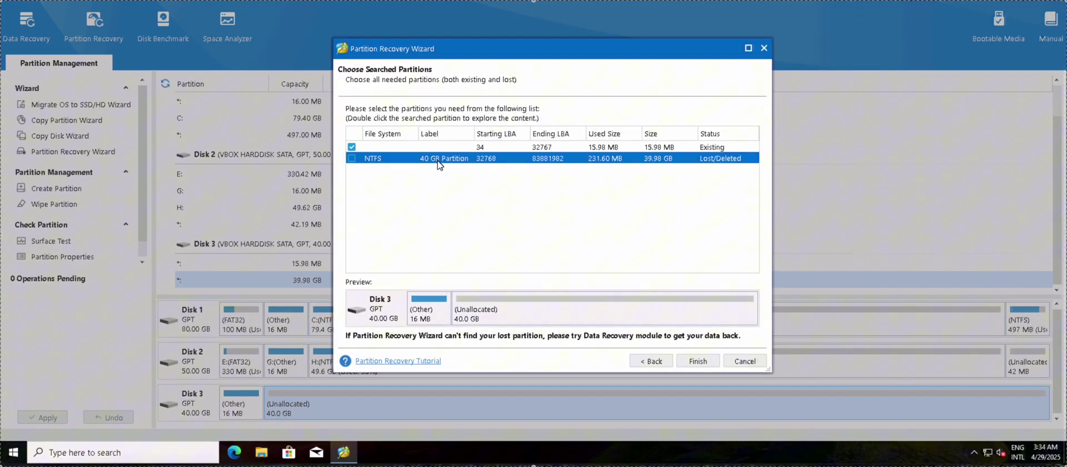
left_click(352, 159)
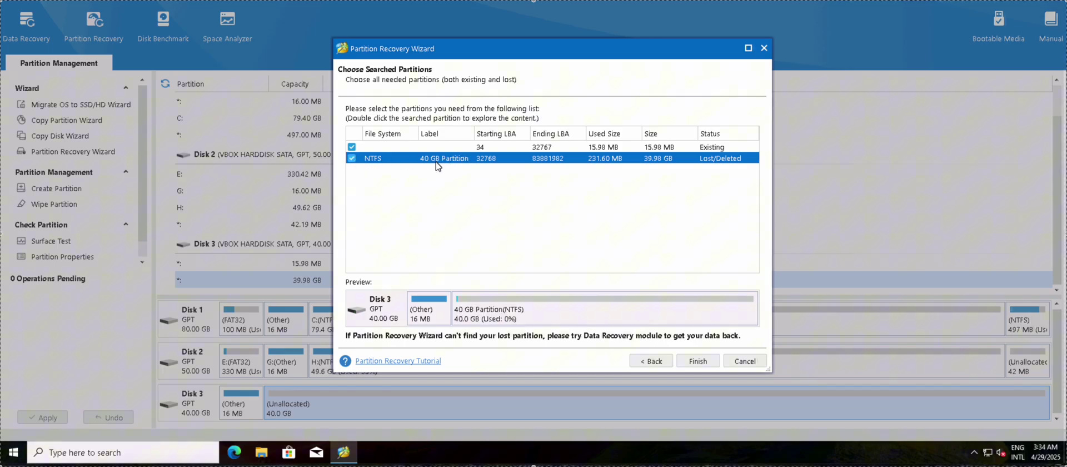
left_click(689, 359)
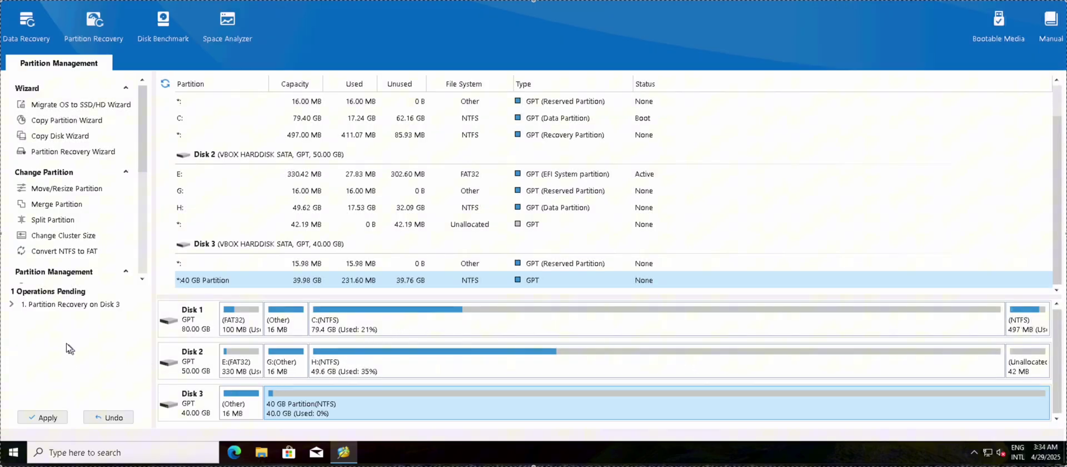
left_click(46, 417)
left_click(509, 245)
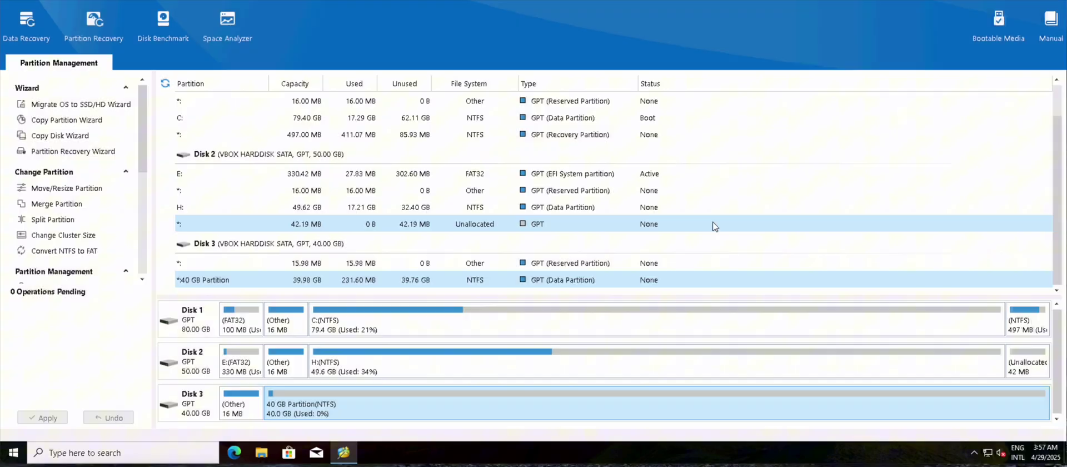
Browse the recovered 40 GB partition's Sofware and Pictures folders in the file viewer.
right_click(382, 401)
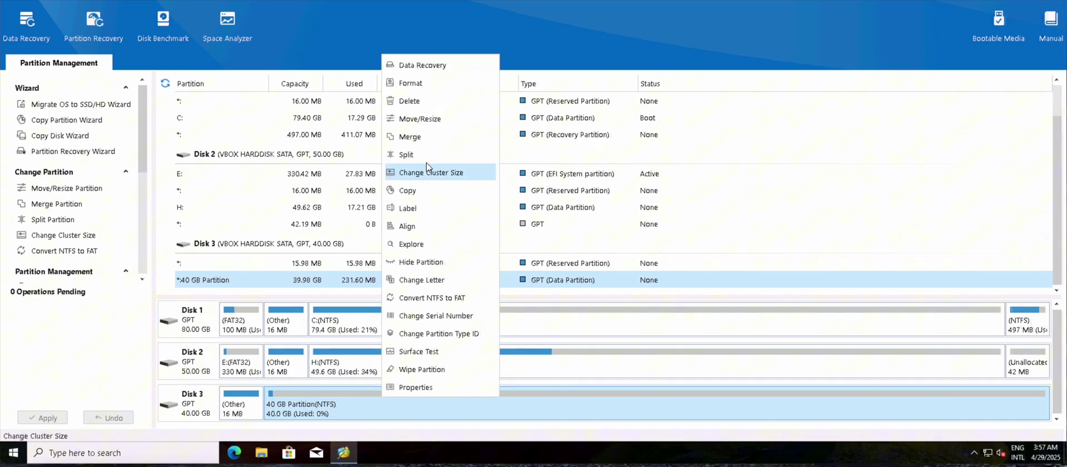
left_click(416, 244)
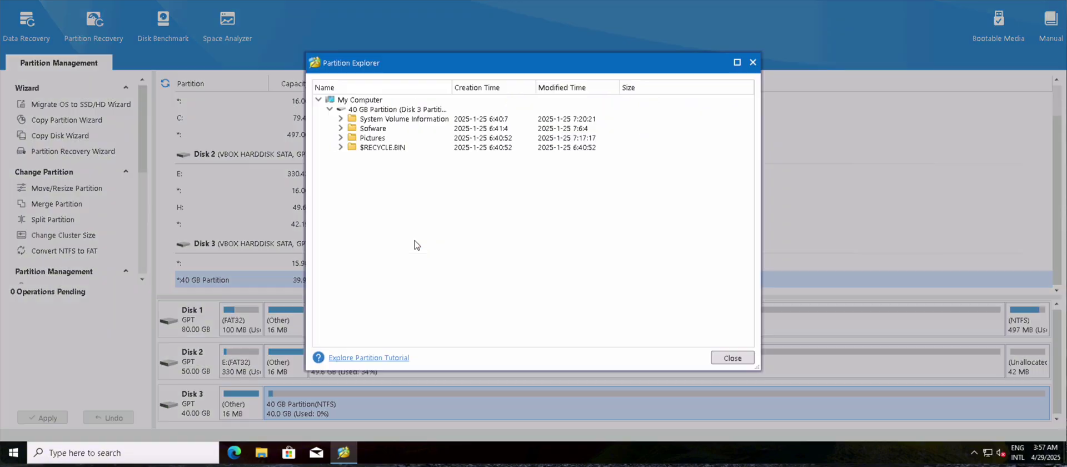
left_click(341, 129)
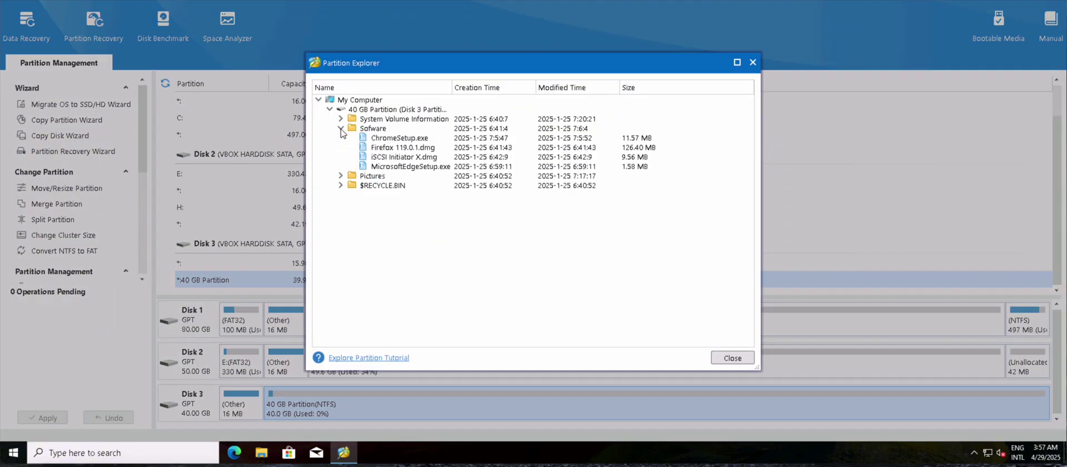
left_click(341, 175)
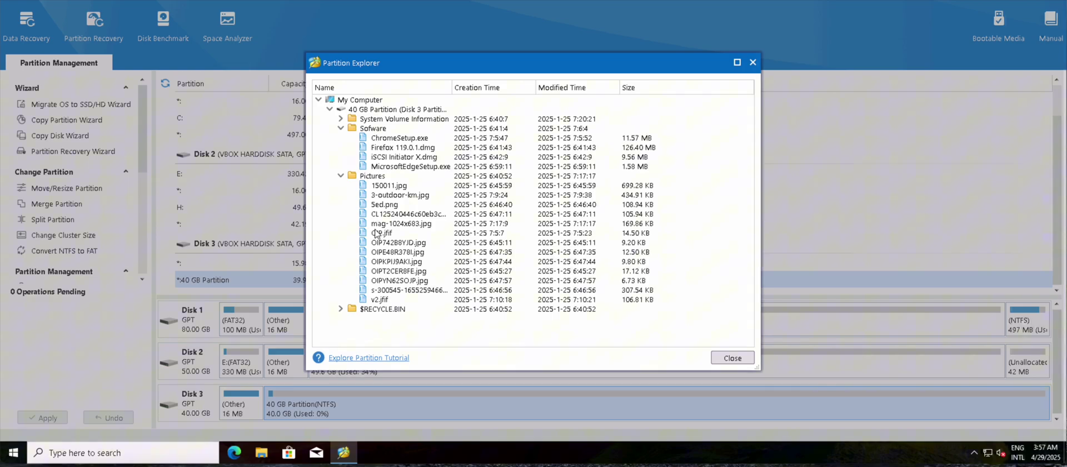
left_click(341, 128)
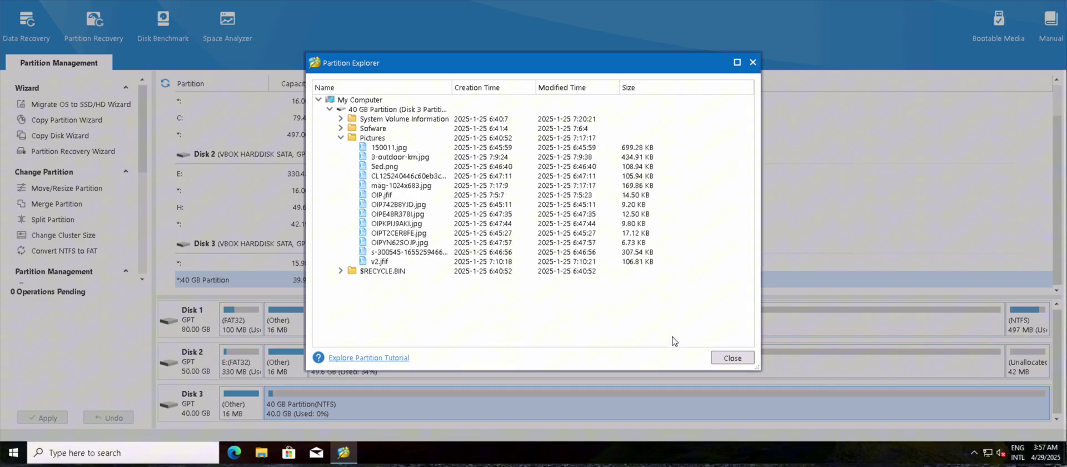
left_click(732, 358)
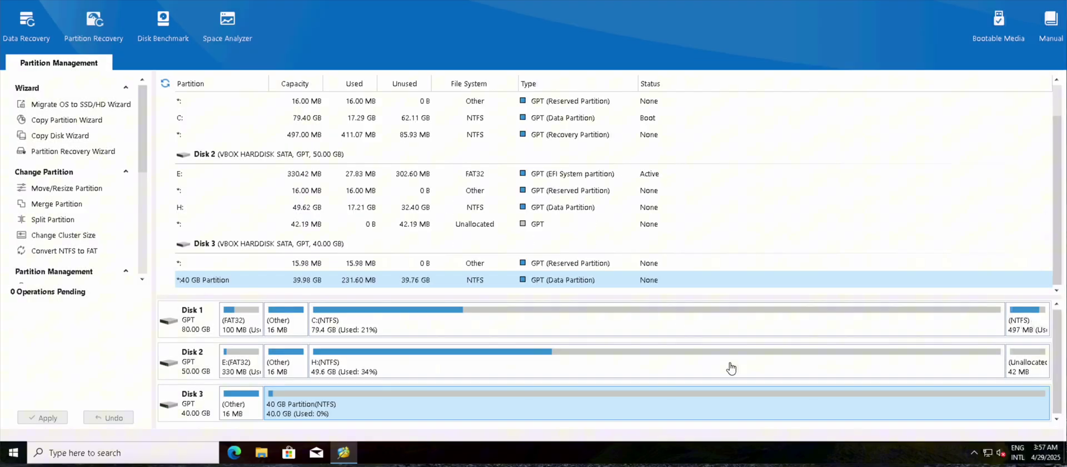
Assign drive letter F: to the 40 GB partition, apply it, and view This PC.
right_click(399, 413)
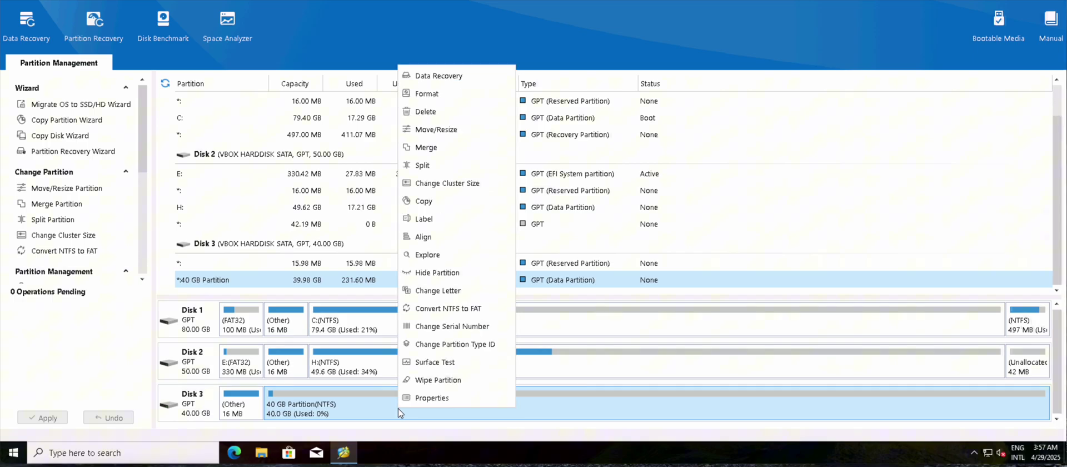
left_click(483, 286)
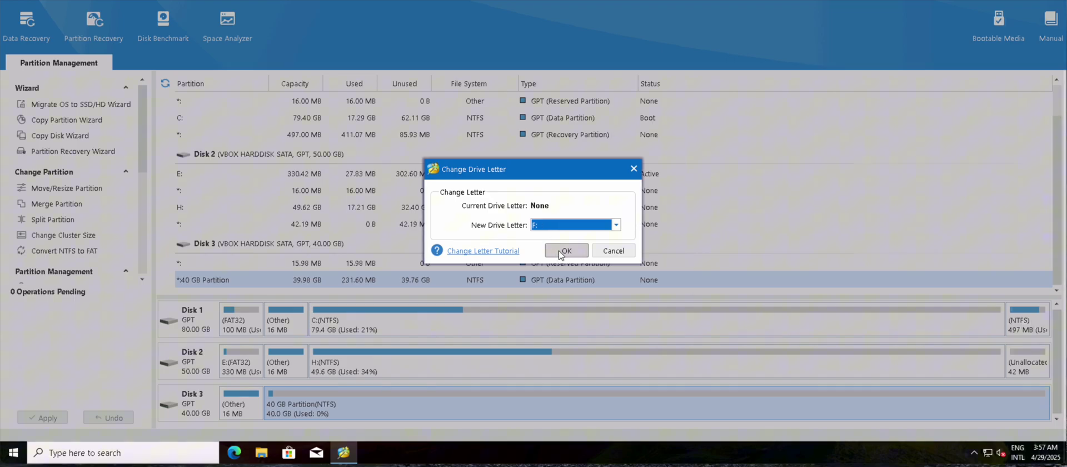
left_click(553, 250)
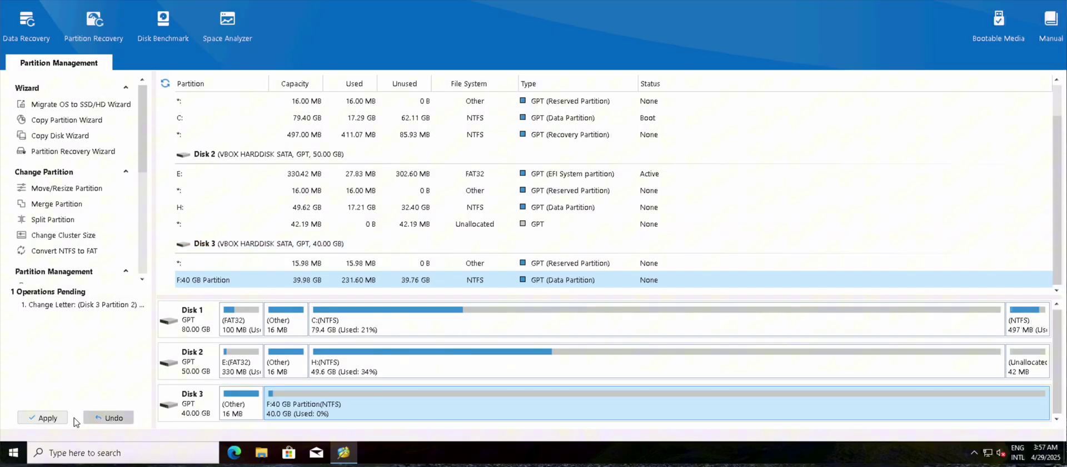
left_click(41, 418)
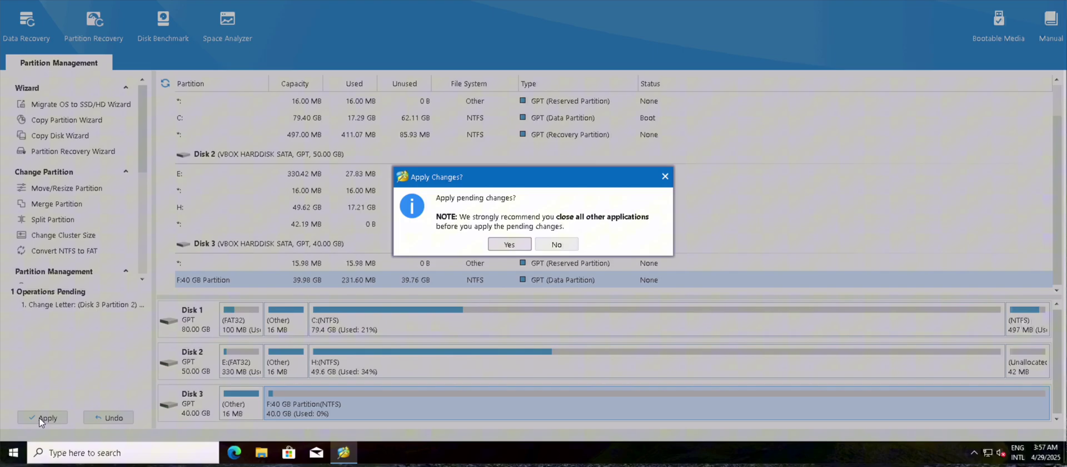
left_click(509, 244)
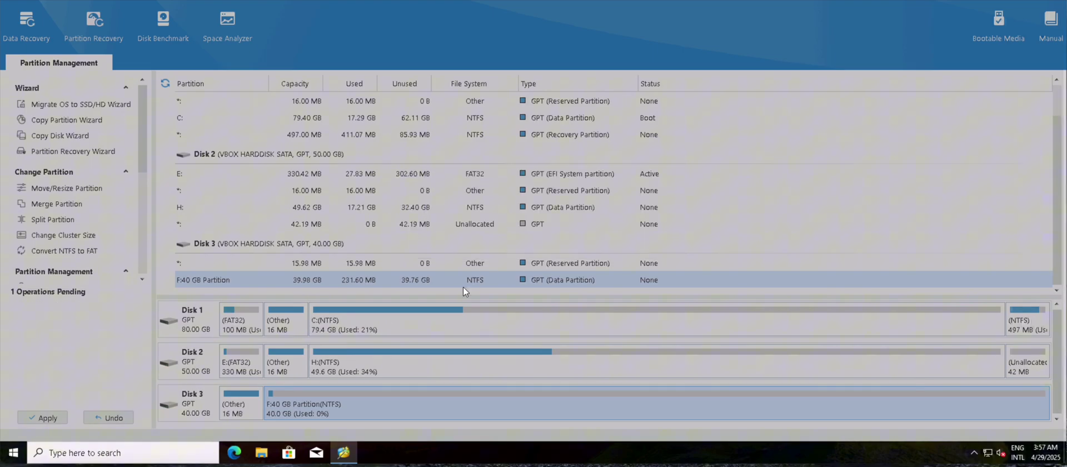
left_click(541, 237)
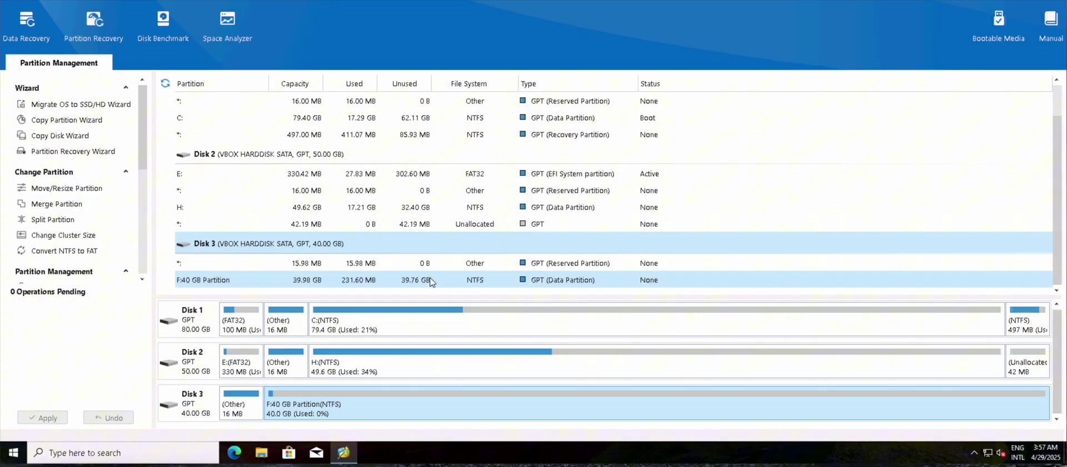
left_click(262, 452)
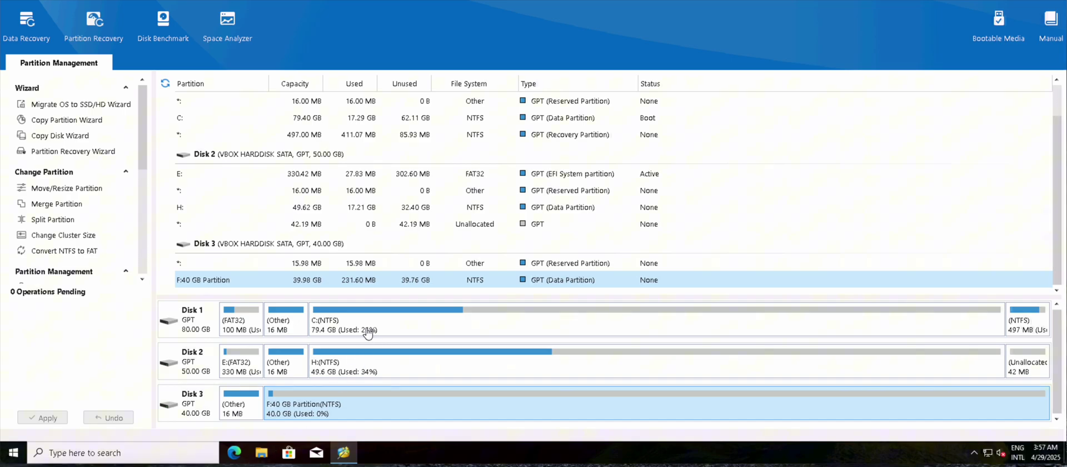
scroll(333, 322, "down", 1)
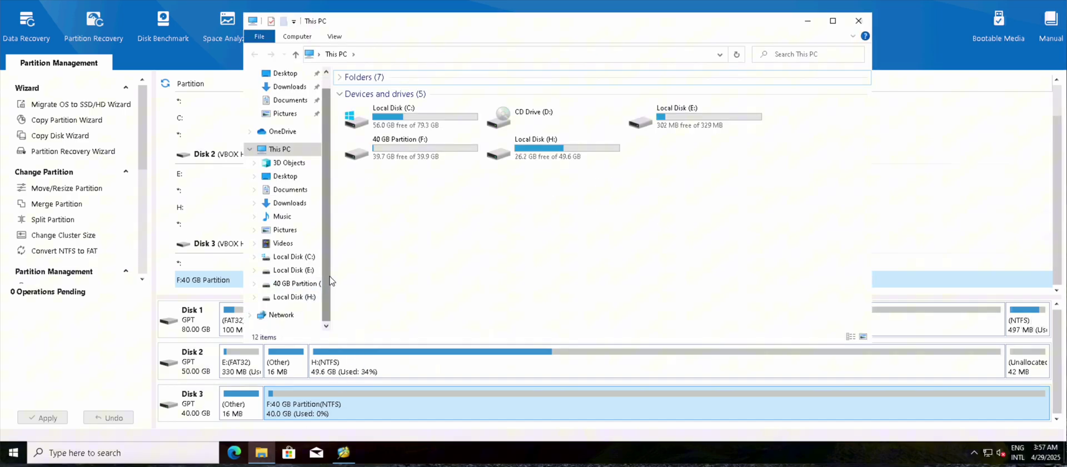
Browse F:'s Sofware installers and Pictures folder to confirm the files, then close Explorer.
left_click(300, 284)
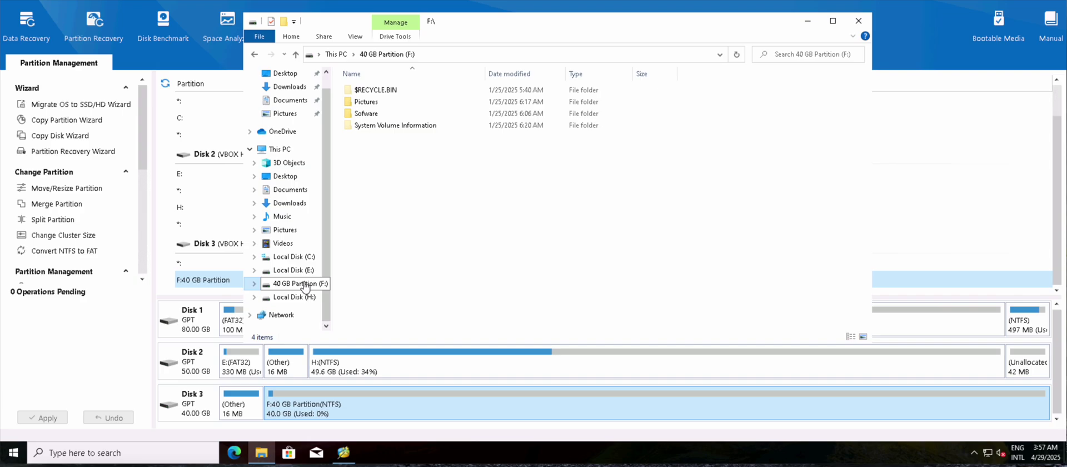
left_click(371, 116, "shift")
double_click(371, 114)
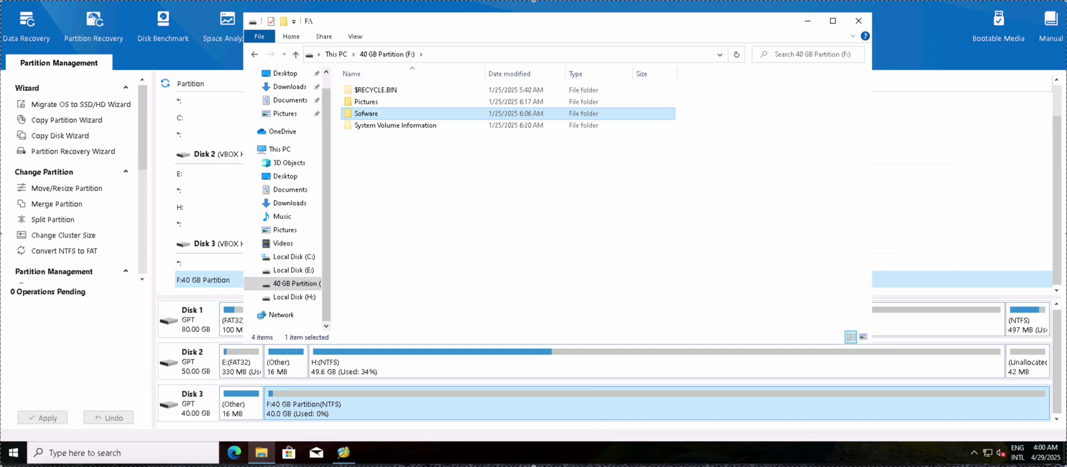
key("Up")
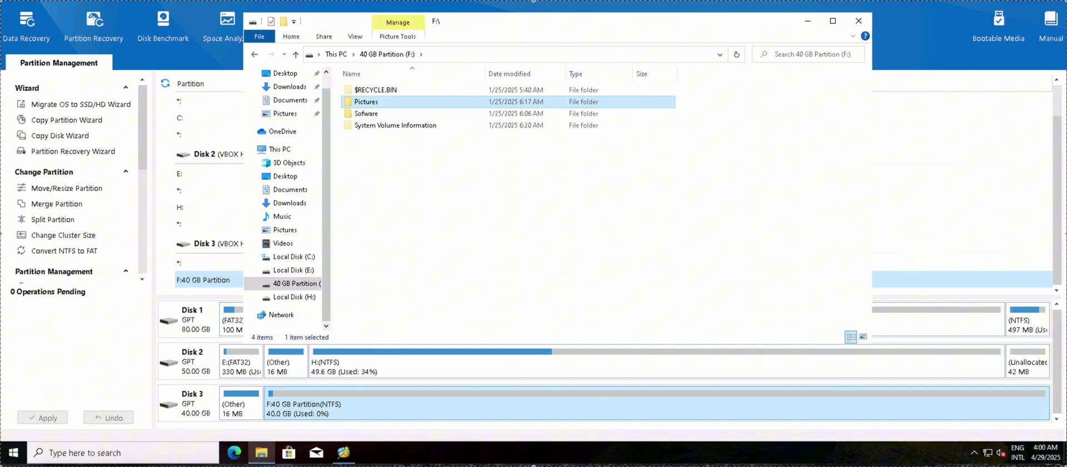
key("Return")
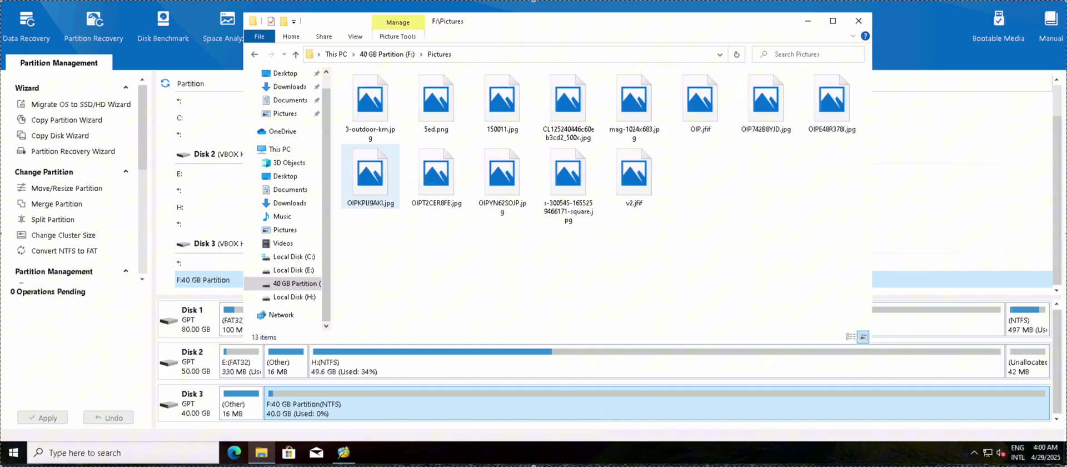
key("BackSpace")
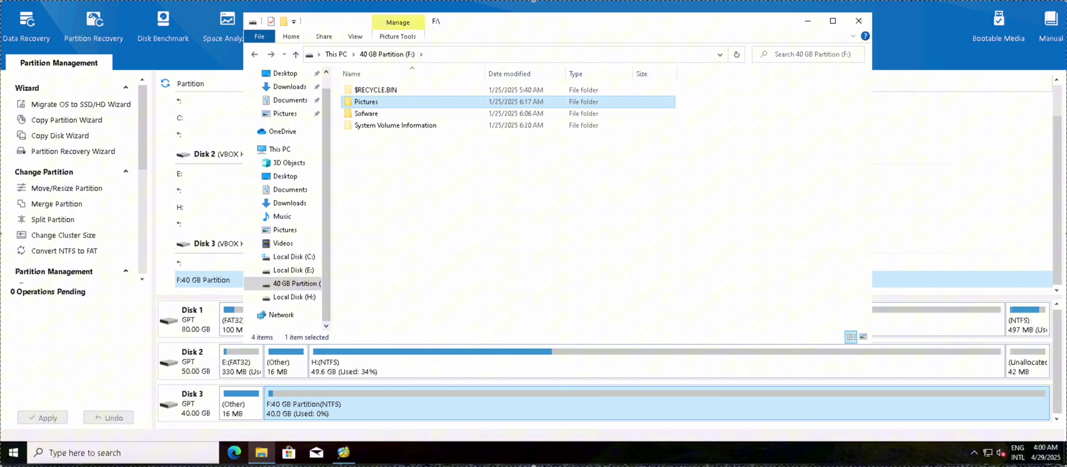
key("Down")
key("Return")
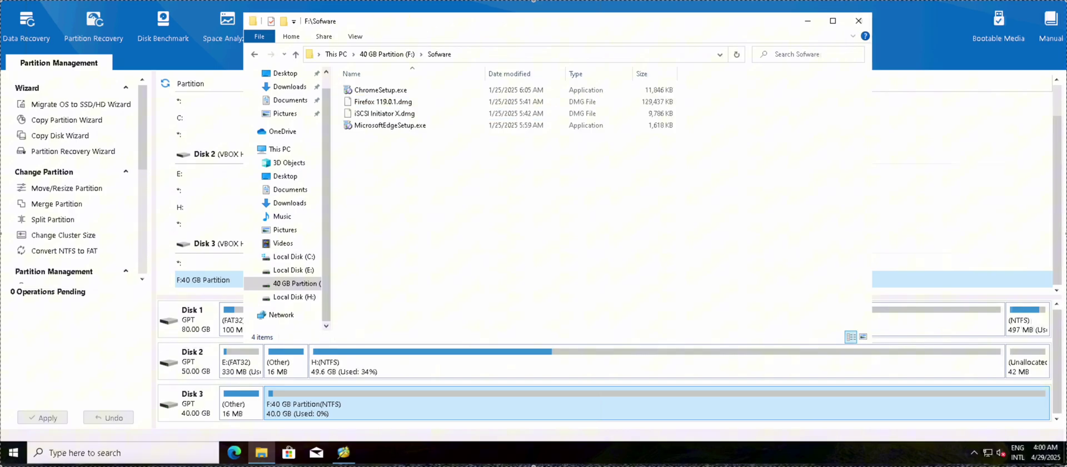
key("Down")
key("BackSpace")
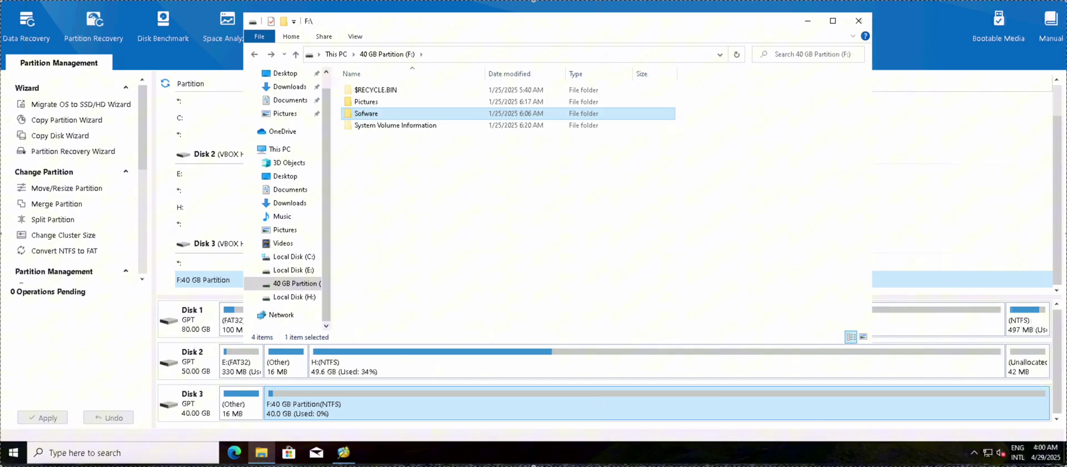
key("alt+F4")
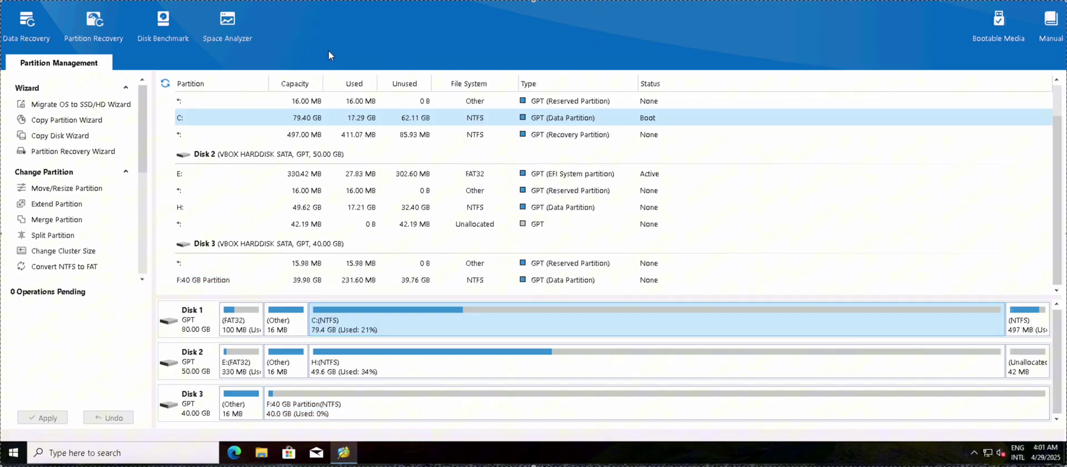
Run Space Analyzer on the [C:] Local Disk.
left_click(236, 32)
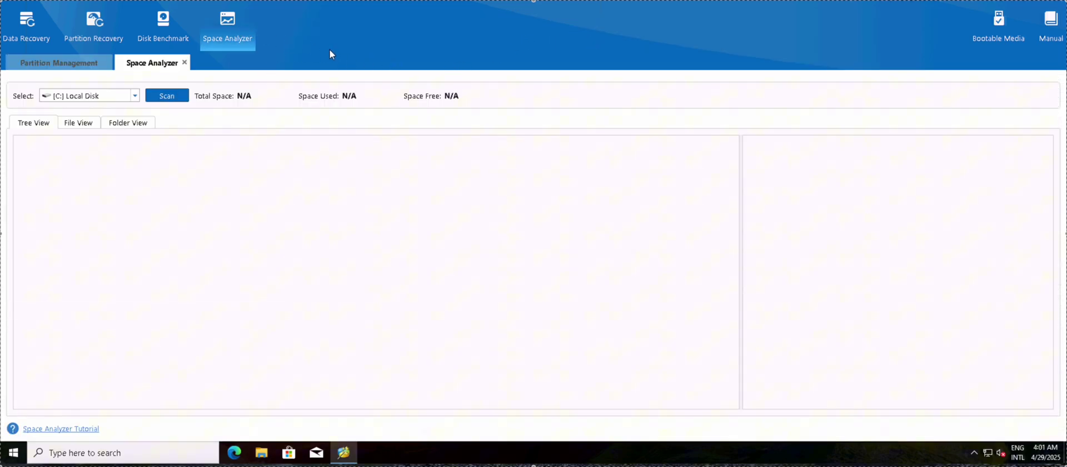
left_click(167, 97)
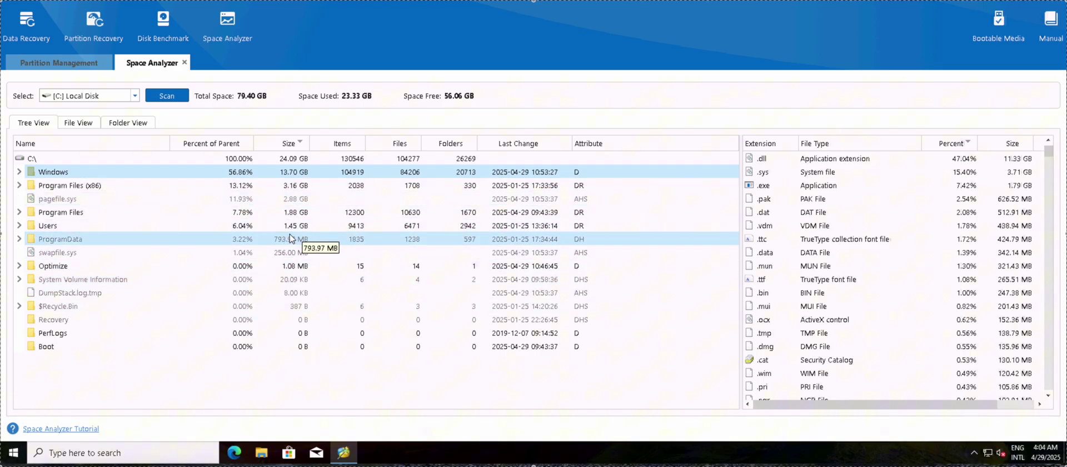
left_click(20, 173)
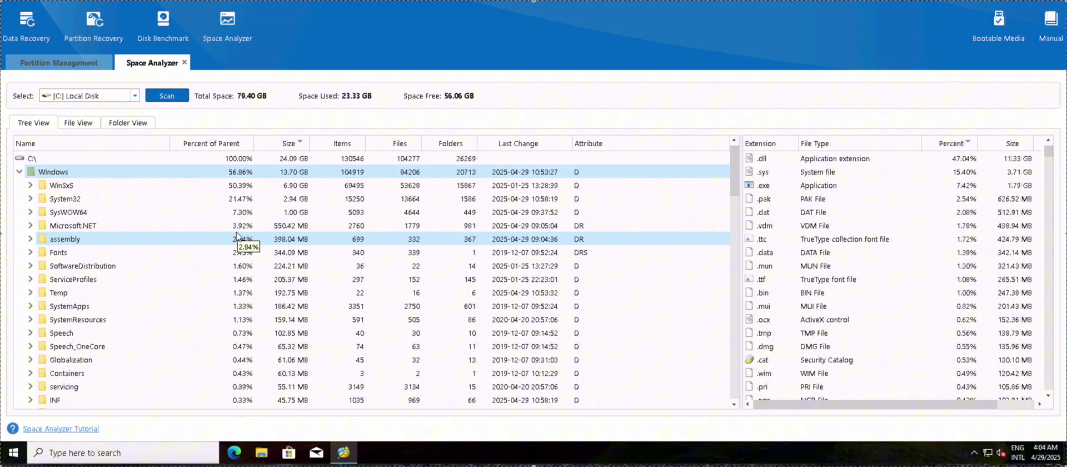
left_click(97, 186)
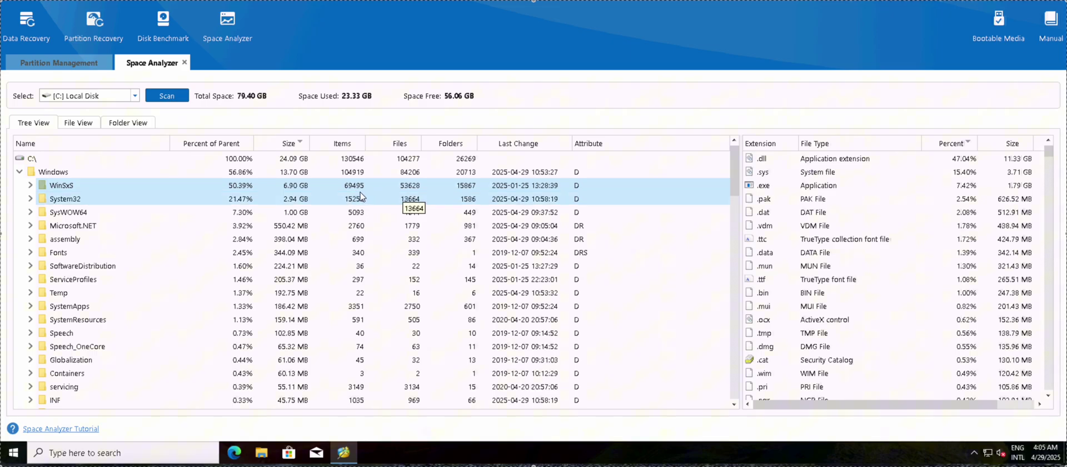
left_click(29, 186)
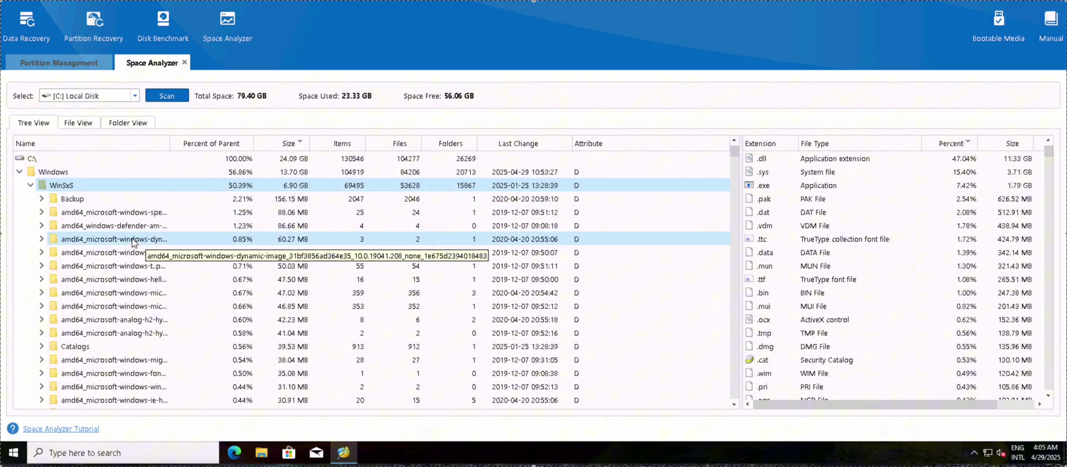
scroll(132, 240, "down", 5)
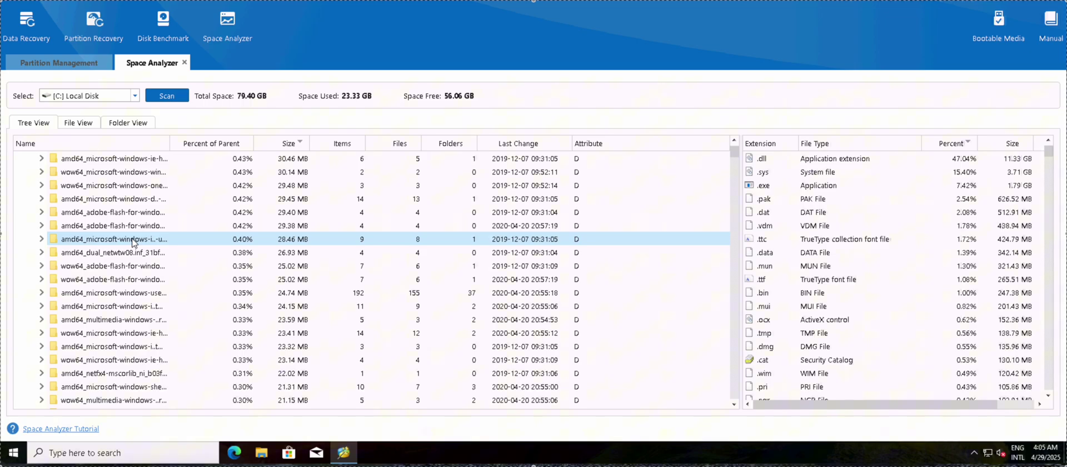
scroll(133, 240, "down", 5)
scroll(133, 240, "down", 5)
scroll(133, 240, "down", 5)
scroll(139, 241, "down", 5)
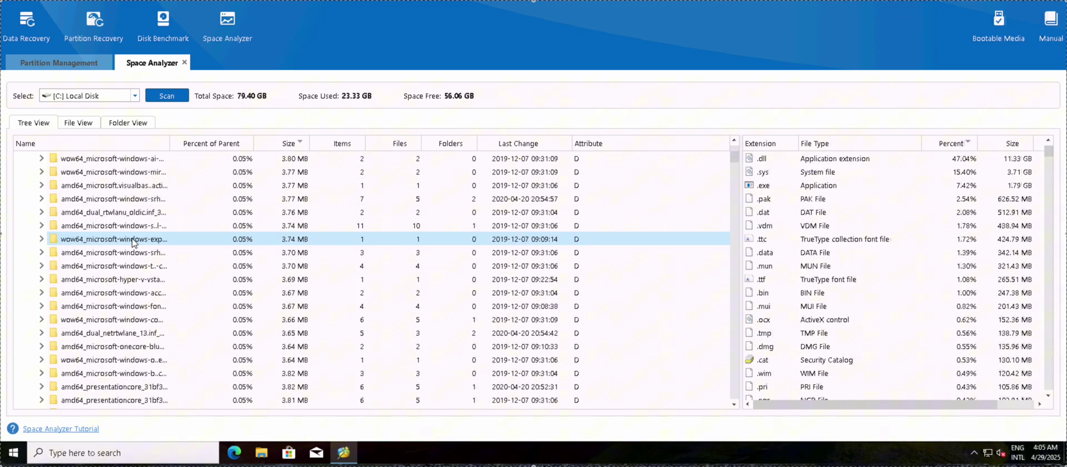
scroll(153, 243, "down", 5)
scroll(169, 244, "down", 5)
scroll(169, 245, "down", 5)
scroll(169, 244, "down", 5)
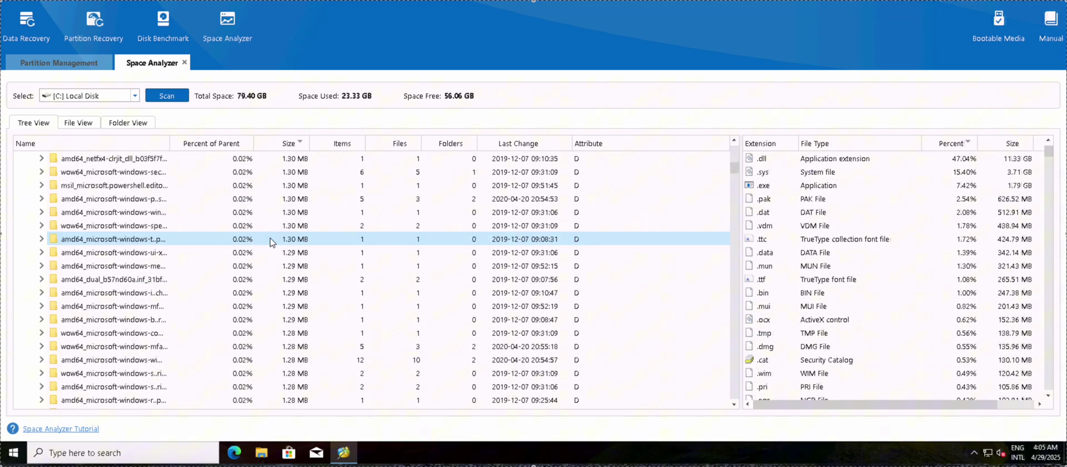
scroll(169, 245, "down", 5)
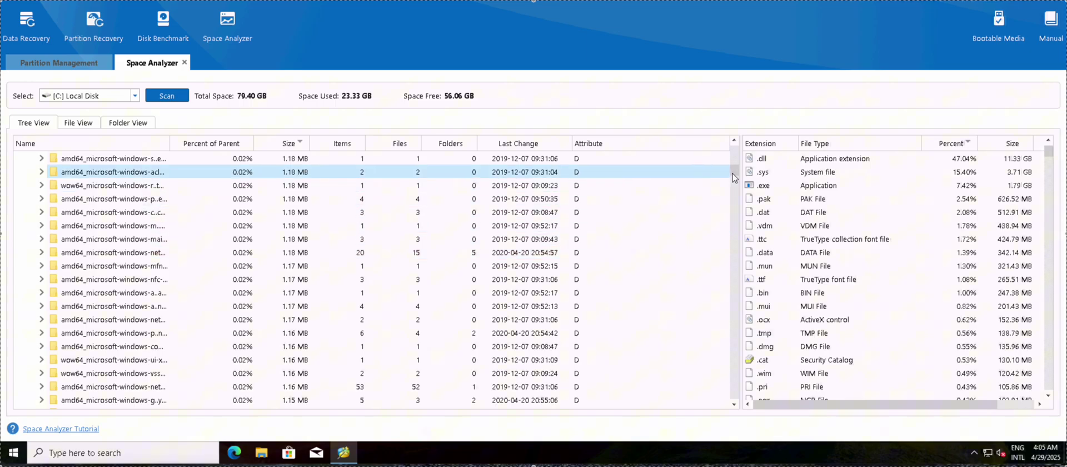
left_click_drag(733, 170, 727, 404)
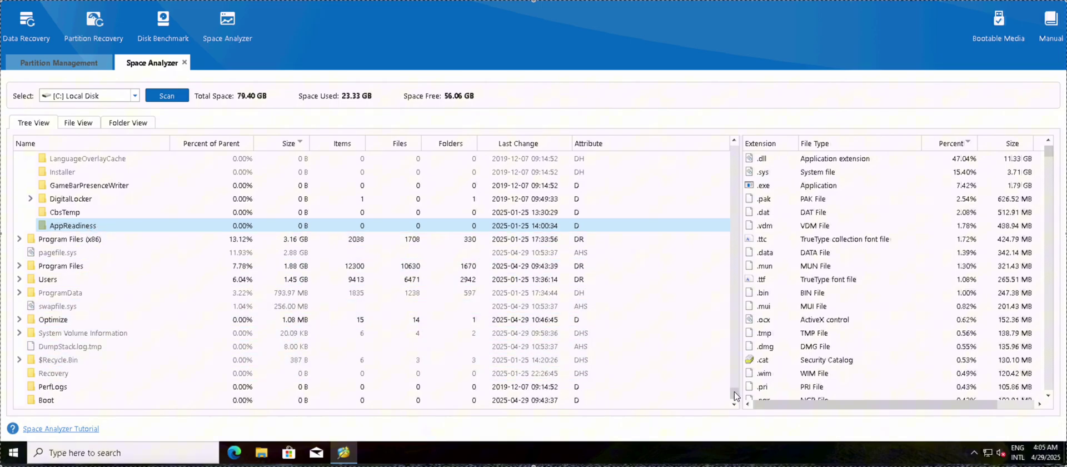
scroll(733, 361, "up", 5)
scroll(733, 350, "up", 5)
scroll(734, 339, "up", 5)
left_click_drag(735, 339, 730, 170)
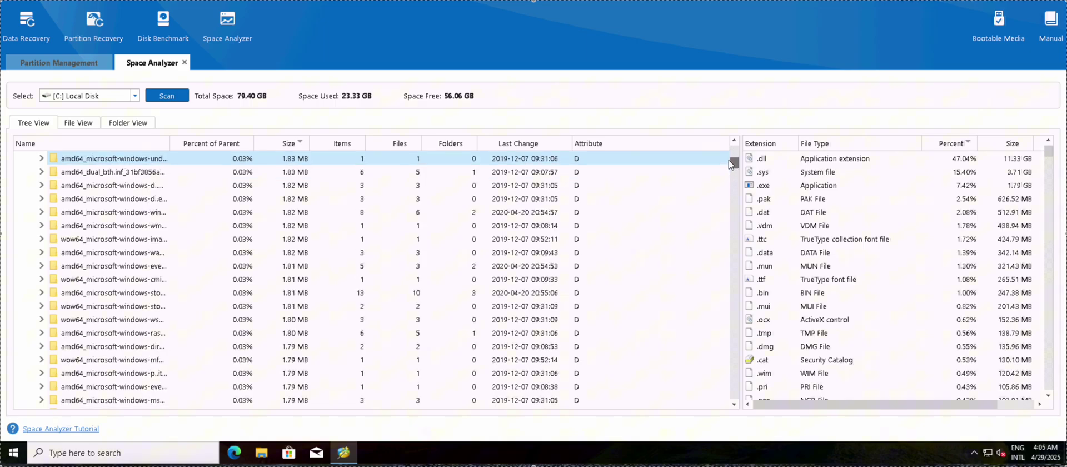
Collapse WinSxS, expand SoftwareDistribution, then close Space Analyzer to return to Partition Management.
left_click_drag(730, 170, 730, 146)
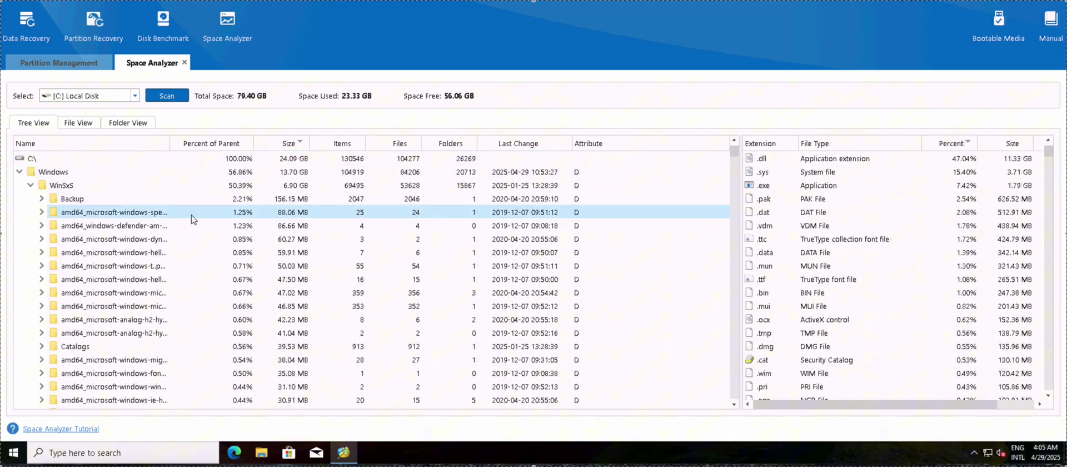
left_click(360, 189)
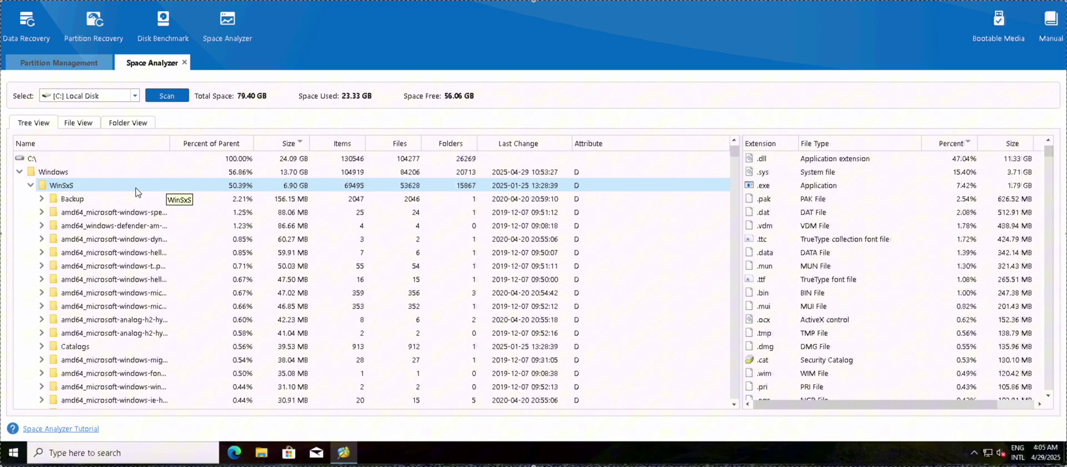
left_click(31, 189)
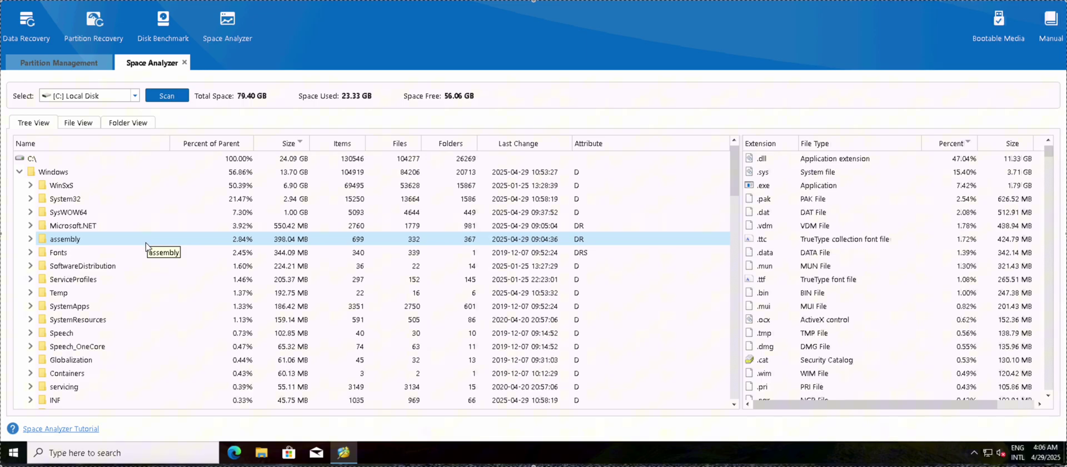
double_click(162, 265)
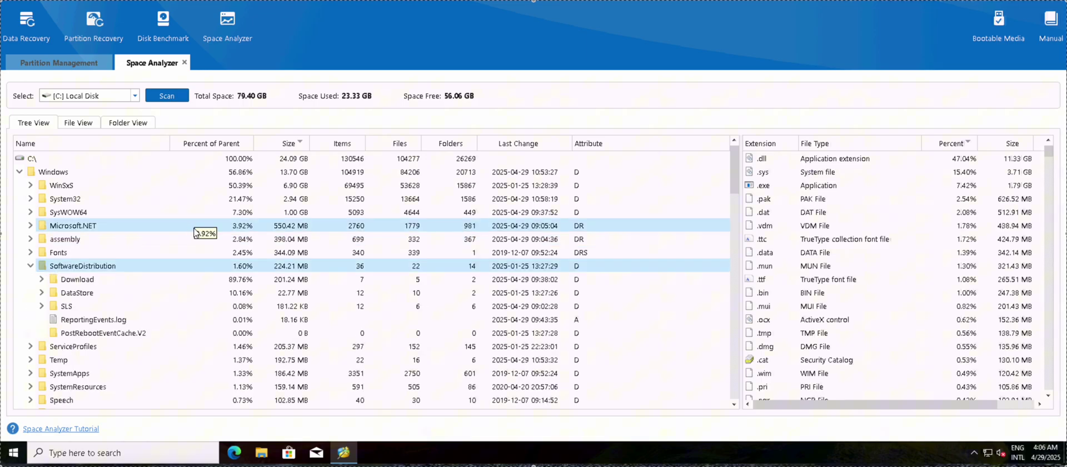
left_click(184, 62)
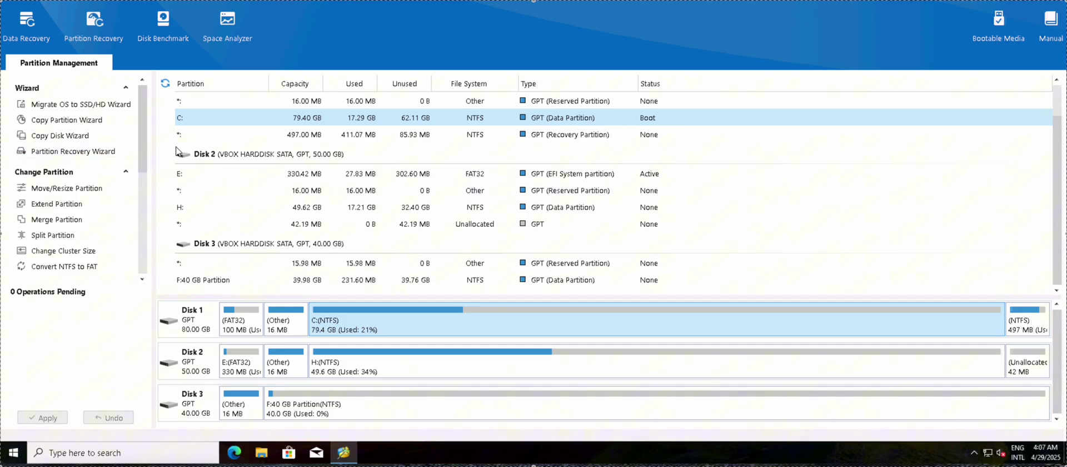
Run Disk Benchmark on drive F:, peaking at about 120.6 MB/s write at 32 KB.
left_click(168, 41)
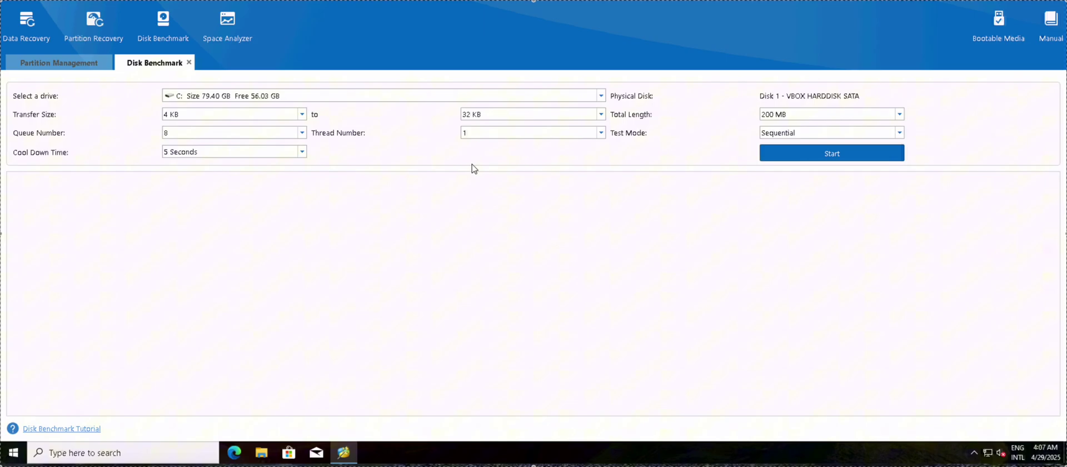
left_click(600, 96)
left_click(215, 127)
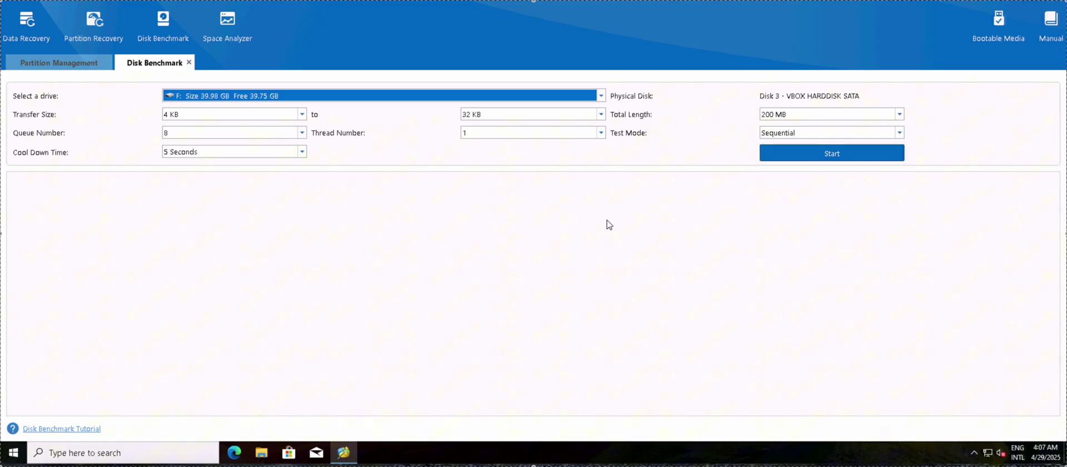
left_click(800, 156)
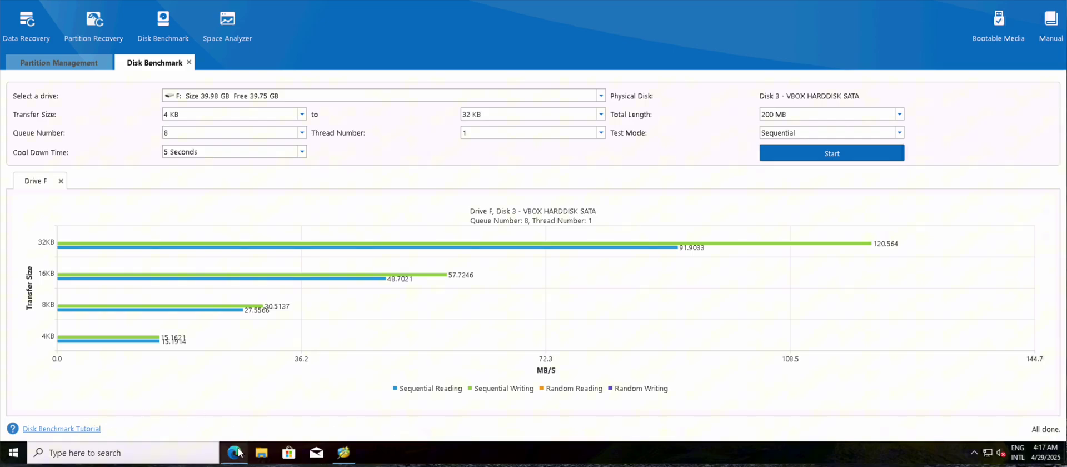
Open the disk benchmark help page and read down to 'Possible Causes for Abnormal Testing Result'.
left_click(266, 423)
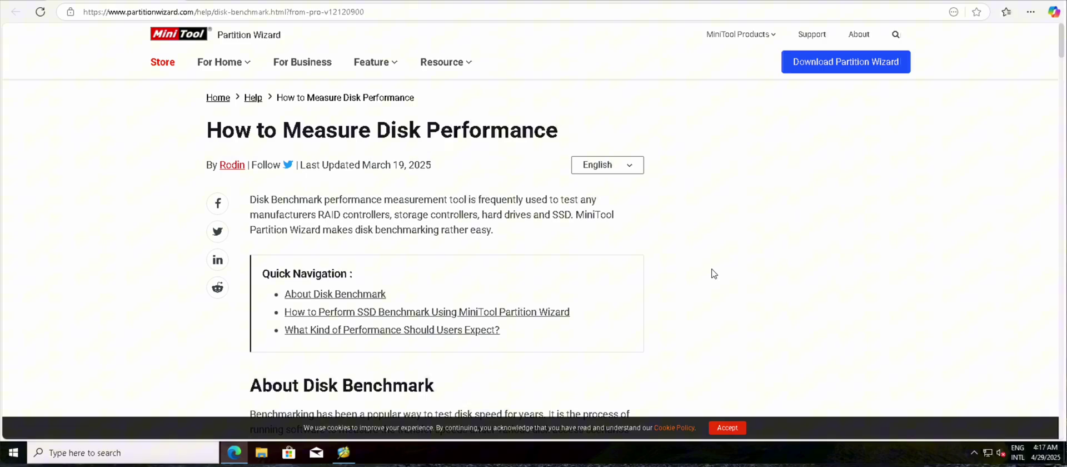
scroll(713, 273, "down", 3)
scroll(534, 248, "down", 2)
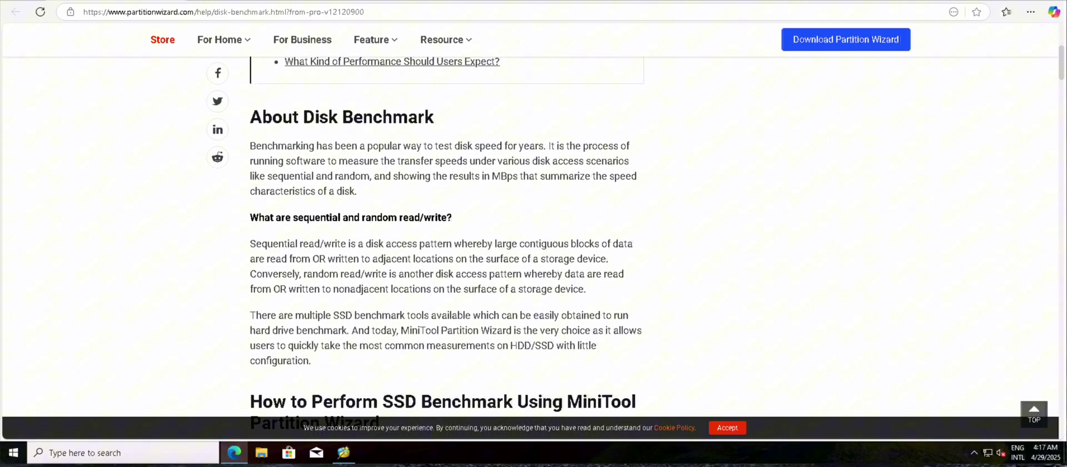
scroll(444, 239, "down", 2)
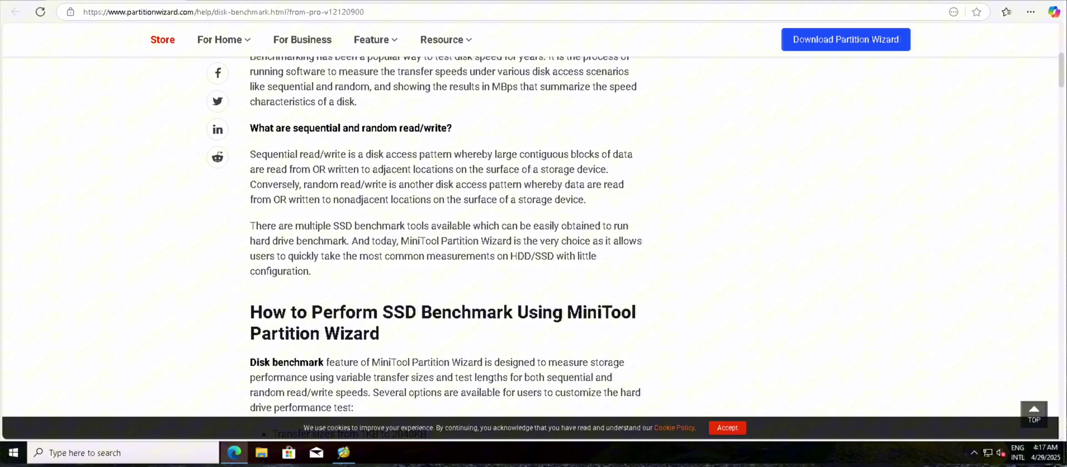
scroll(445, 239, "down", 2)
scroll(444, 239, "down", 2)
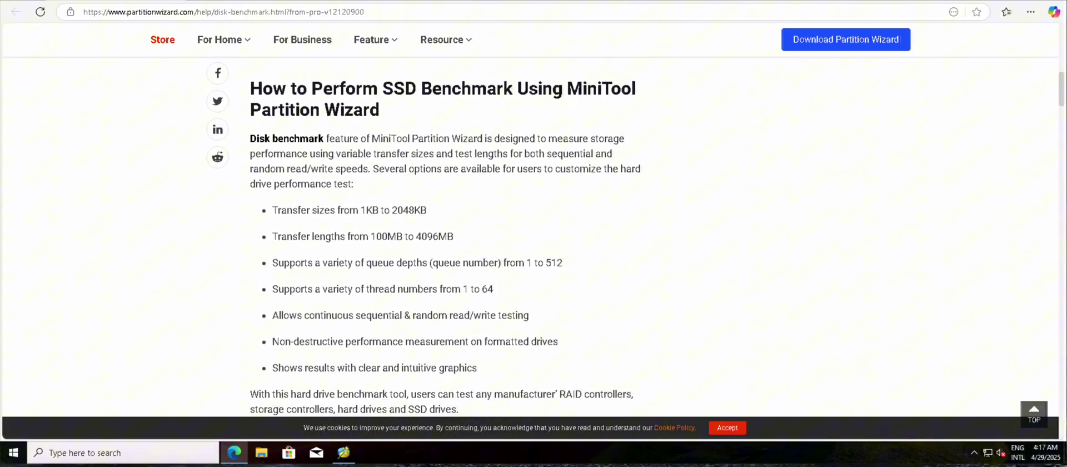
scroll(444, 239, "down", 2)
scroll(444, 239, "down", 1)
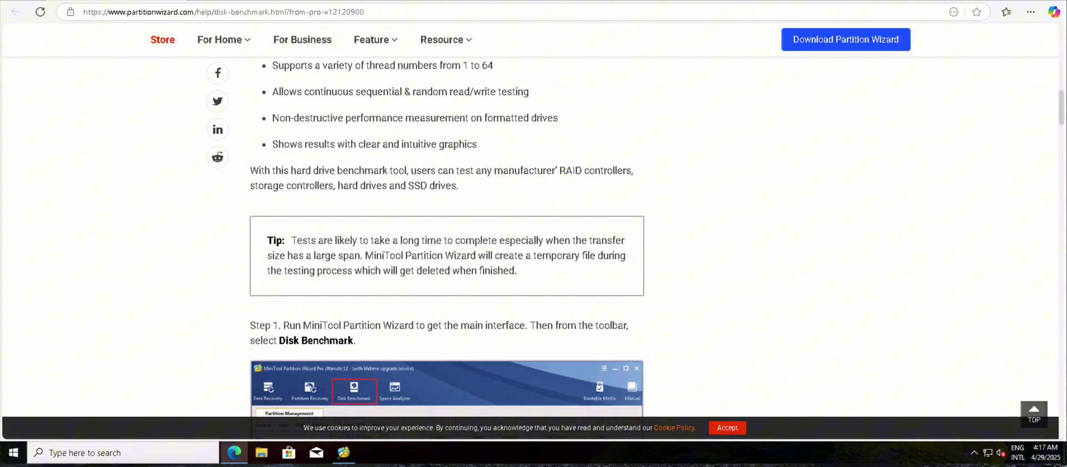
scroll(445, 239, "down", 1)
scroll(444, 239, "down", 1)
scroll(444, 239, "down", 3)
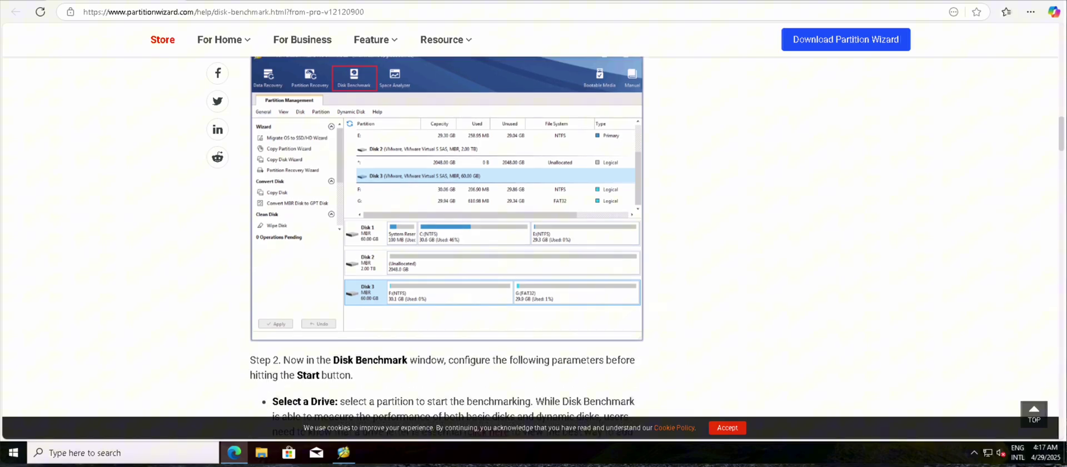
scroll(533, 244, "down", 3)
scroll(533, 244, "down", 1)
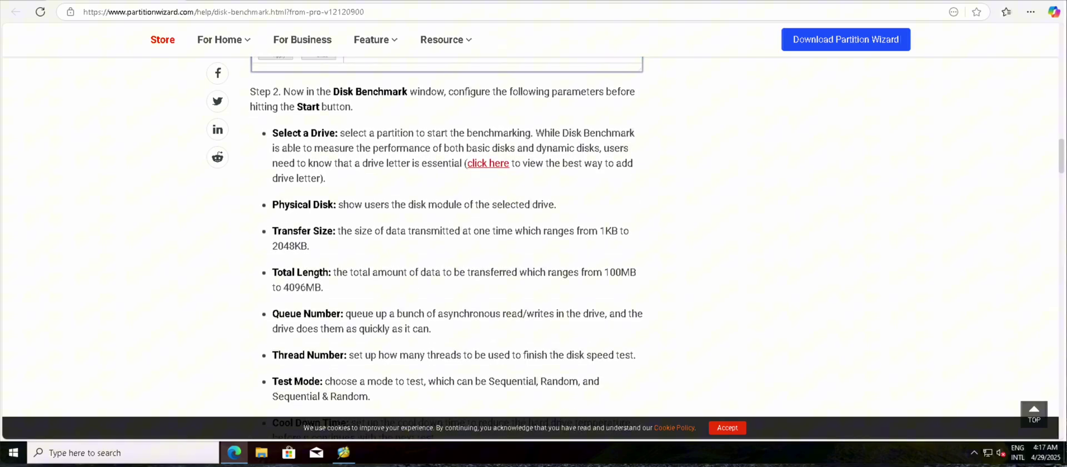
scroll(533, 245, "down", 2)
scroll(534, 244, "down", 2)
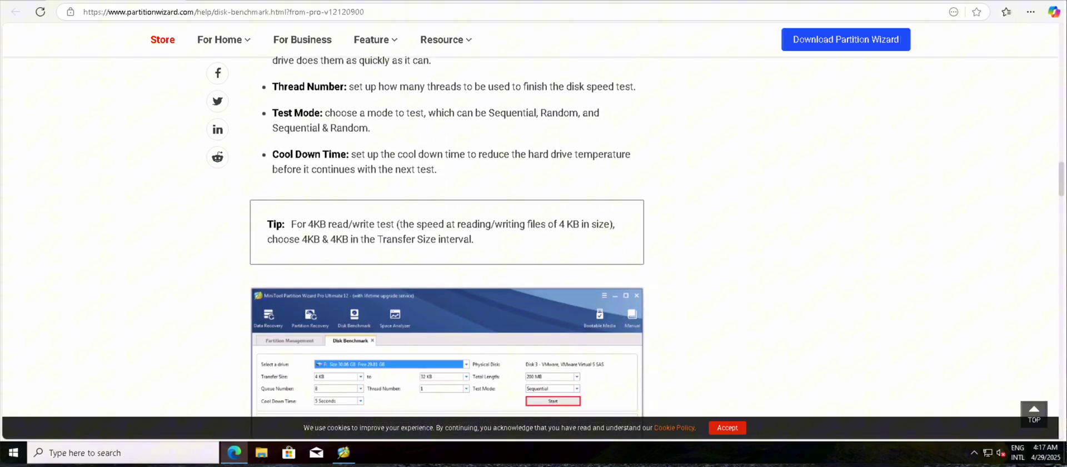
scroll(533, 244, "down", 2)
scroll(533, 245, "down", 2)
scroll(534, 245, "down", 1)
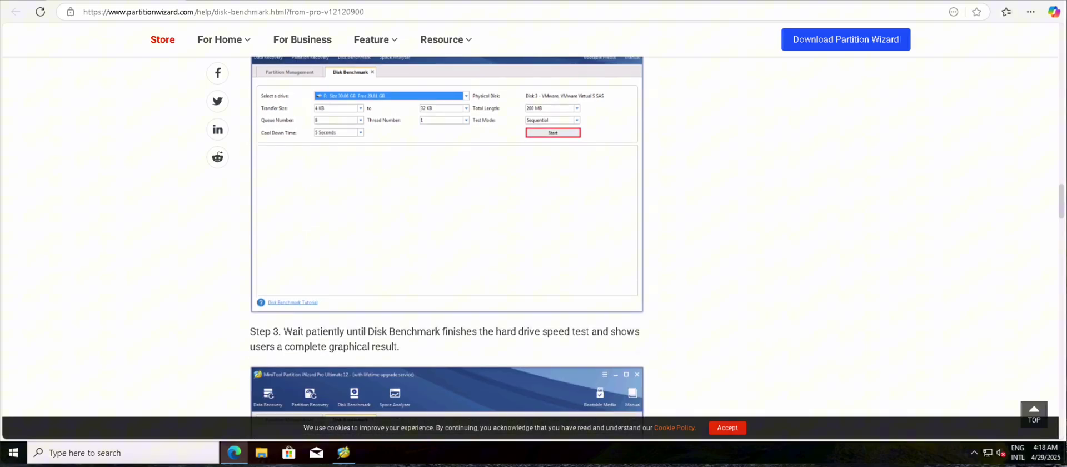
scroll(533, 245, "down", 1)
scroll(533, 245, "down", 3)
scroll(534, 244, "down", 2)
scroll(534, 244, "down", 2)
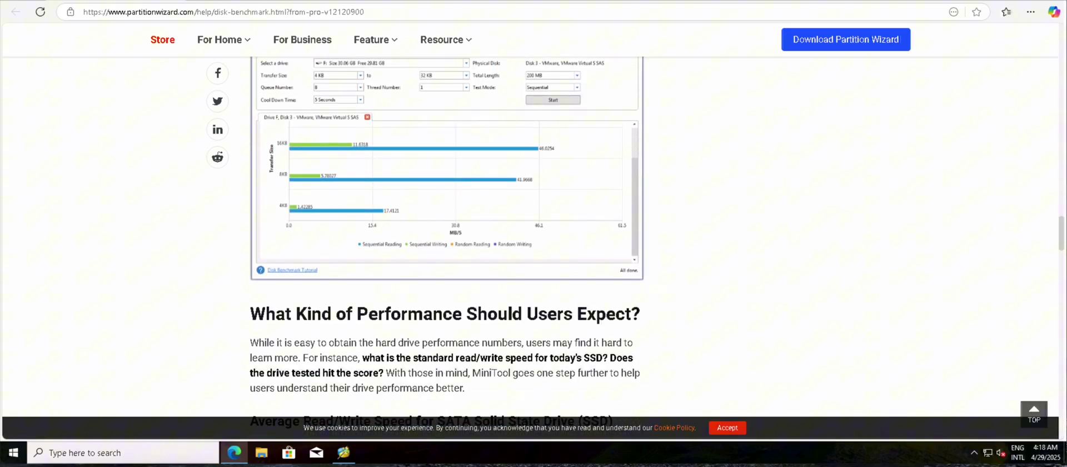
scroll(533, 245, "down", 1)
scroll(534, 244, "down", 1)
scroll(533, 244, "down", 1)
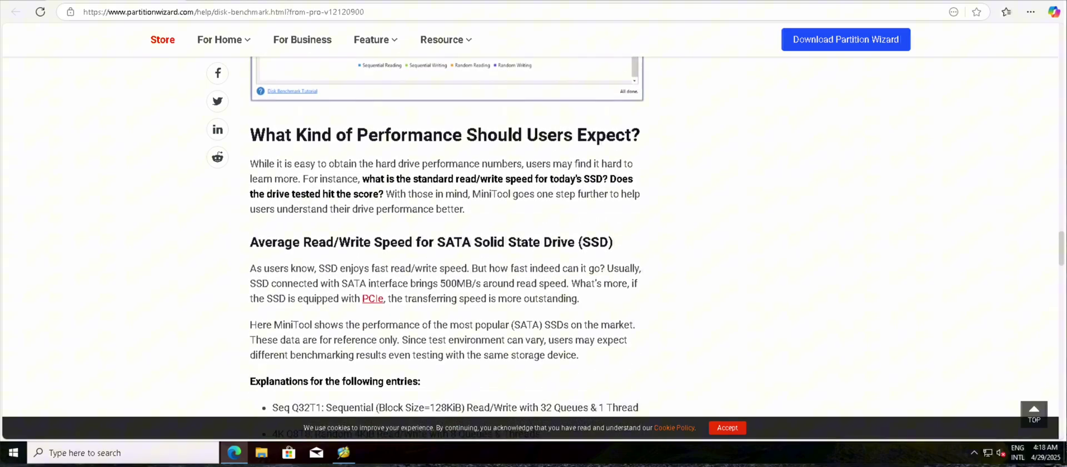
scroll(533, 245, "down", 1)
scroll(533, 245, "up", 1)
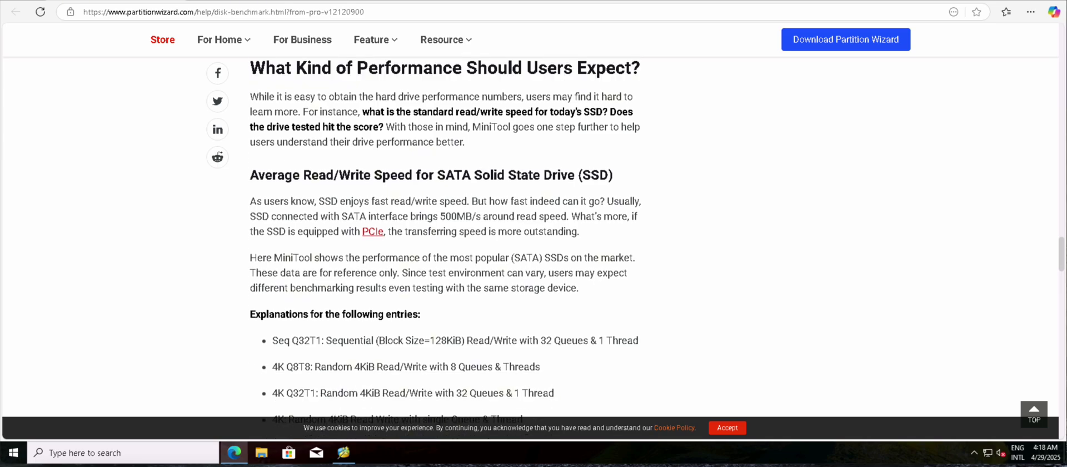
scroll(534, 244, "down", 1)
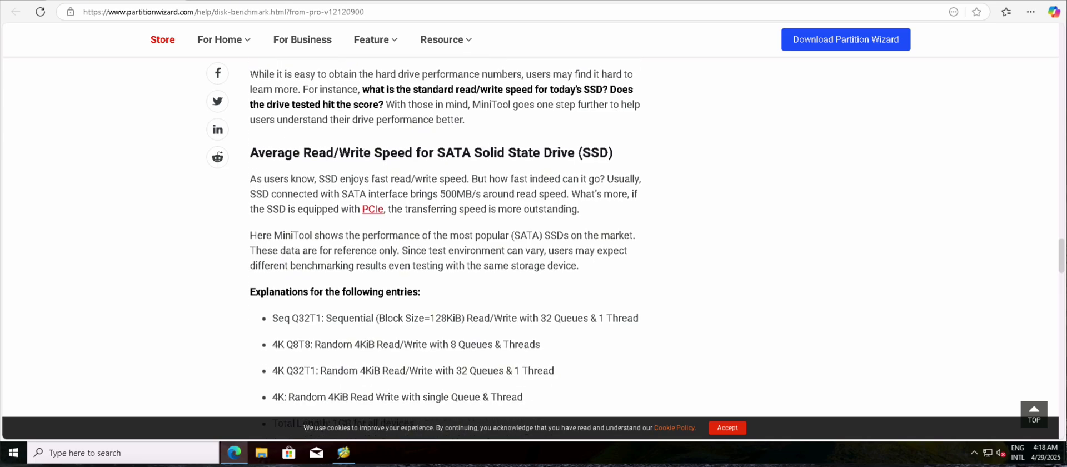
scroll(444, 244, "down", 2)
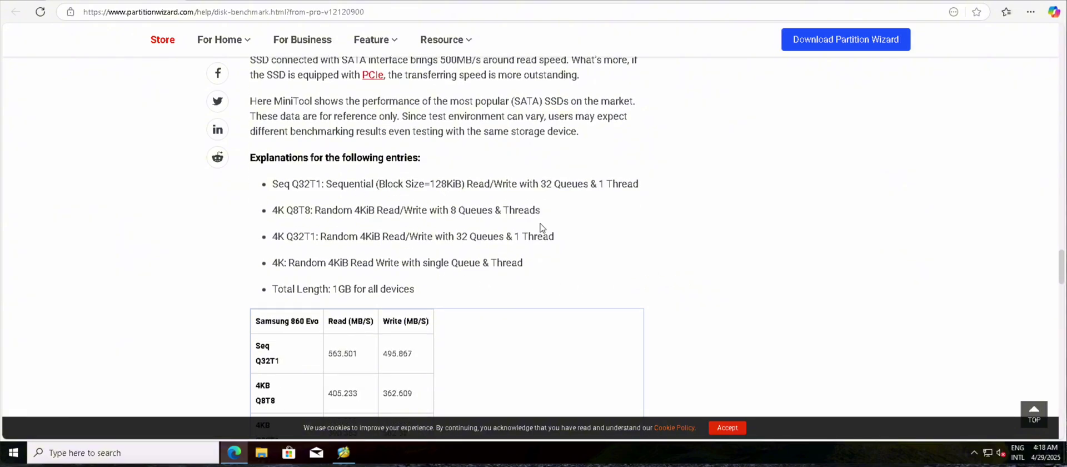
scroll(541, 224, "down", 1)
scroll(540, 224, "down", 1)
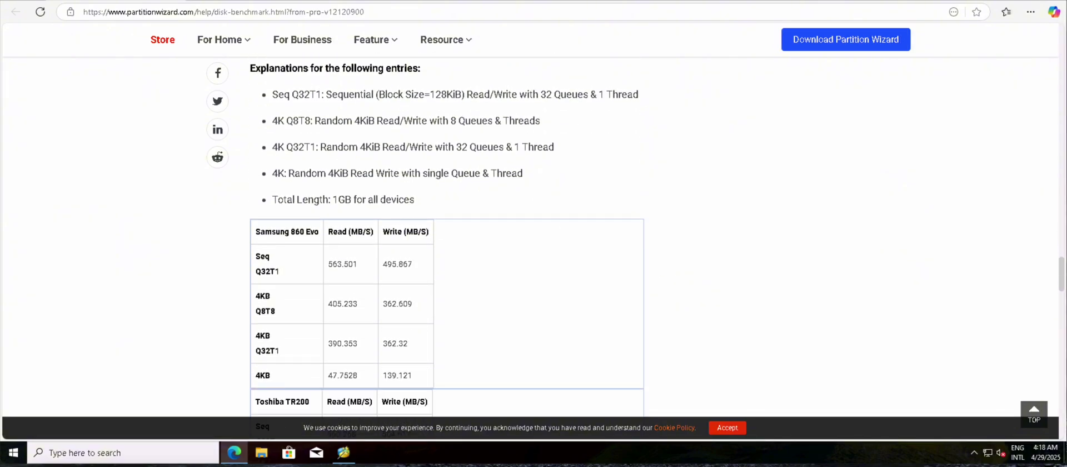
scroll(447, 239, "down", 1)
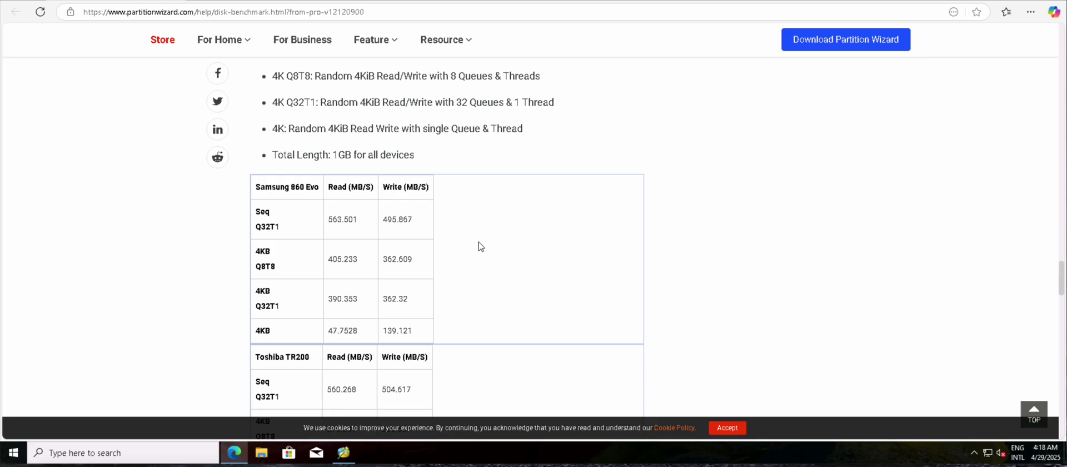
scroll(479, 245, "down", 1)
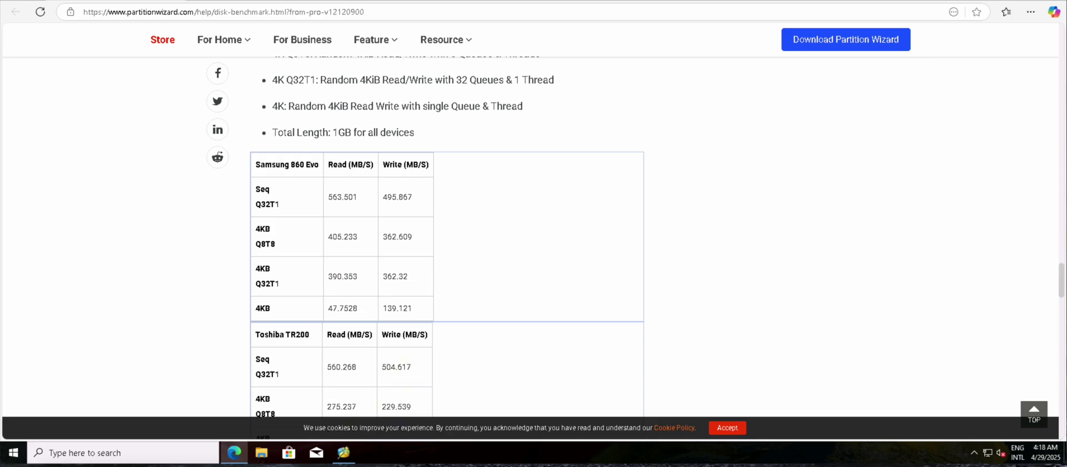
scroll(479, 246, "down", 3)
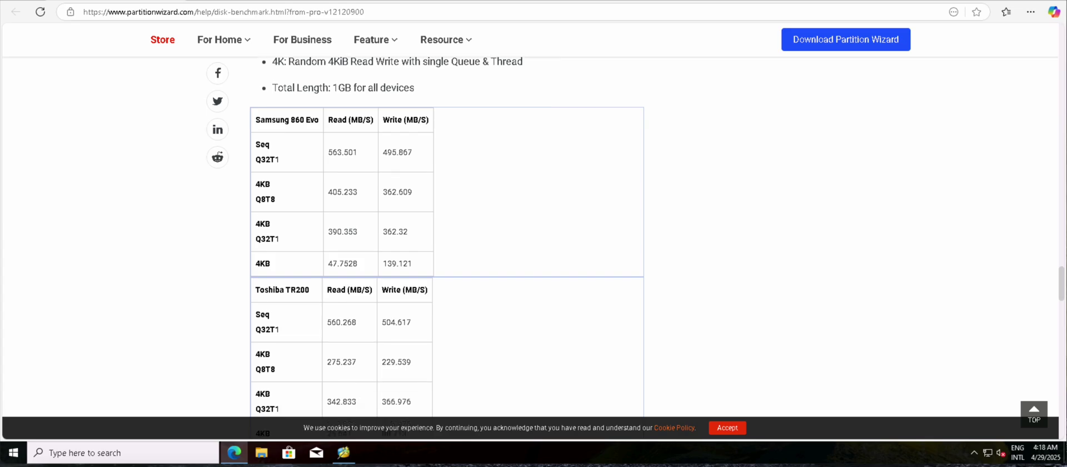
scroll(447, 246, "down", 2)
scroll(446, 246, "down", 2)
scroll(446, 247, "down", 2)
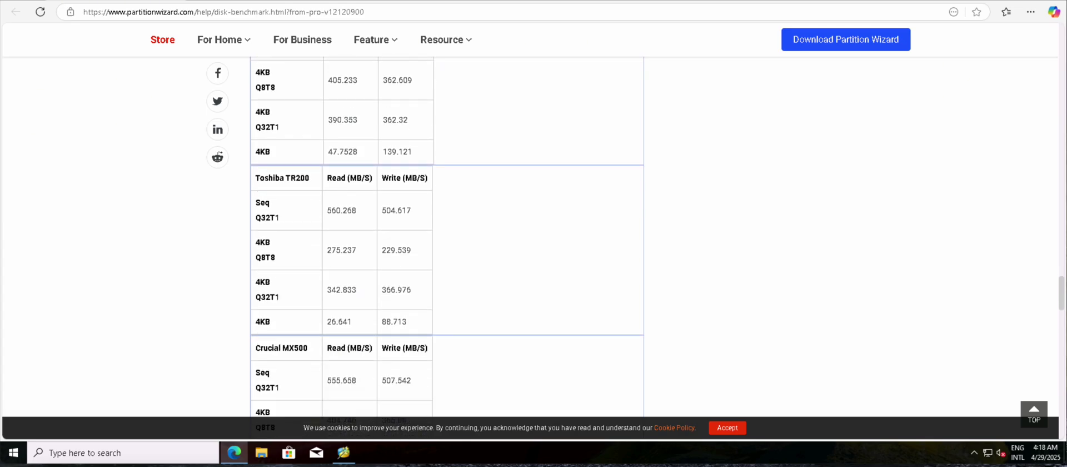
scroll(447, 246, "down", 2)
scroll(447, 247, "down", 2)
scroll(446, 246, "down", 2)
scroll(446, 247, "down", 2)
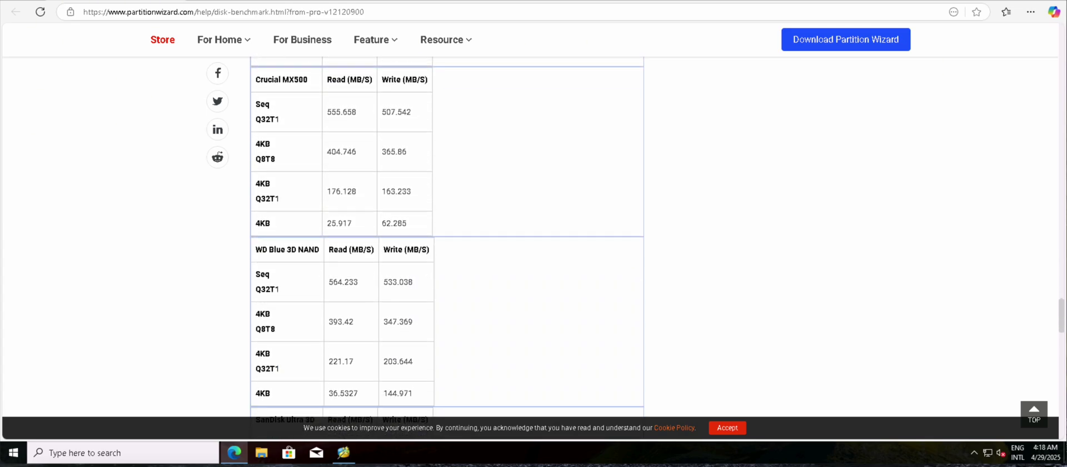
scroll(447, 247, "down", 2)
scroll(447, 246, "down", 1)
scroll(447, 247, "down", 1)
scroll(447, 247, "down", 1)
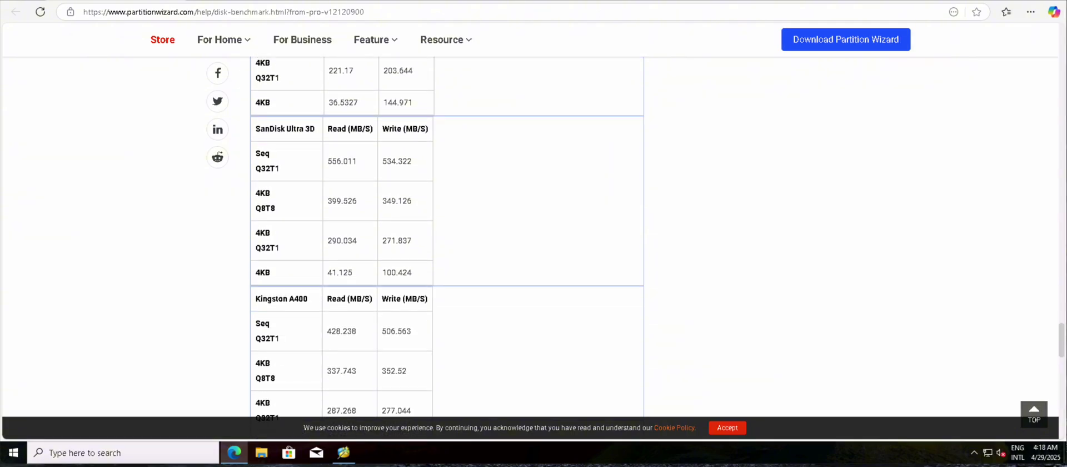
scroll(446, 247, "down", 1)
scroll(447, 247, "down", 1)
scroll(447, 247, "down", 2)
scroll(447, 247, "down", 1)
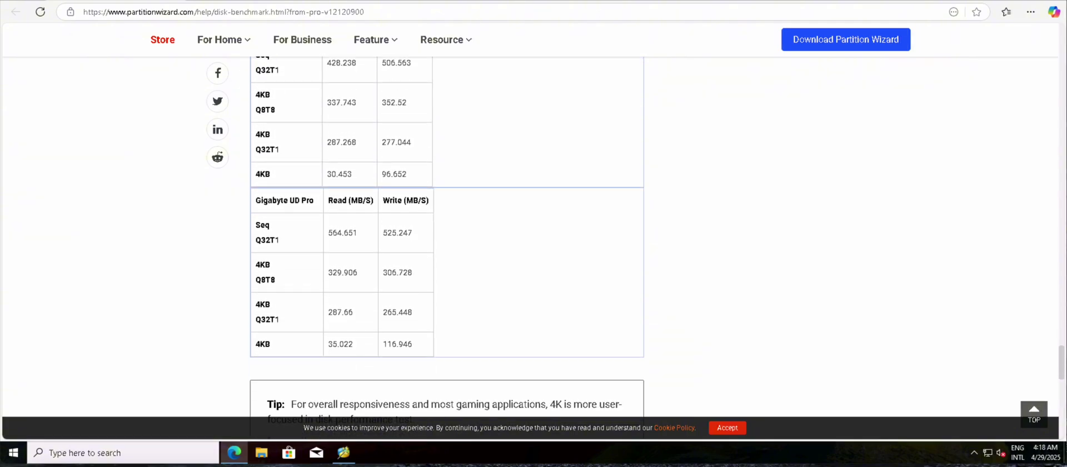
scroll(447, 246, "down", 1)
scroll(447, 247, "down", 1)
scroll(447, 246, "down", 1)
scroll(446, 247, "down", 1)
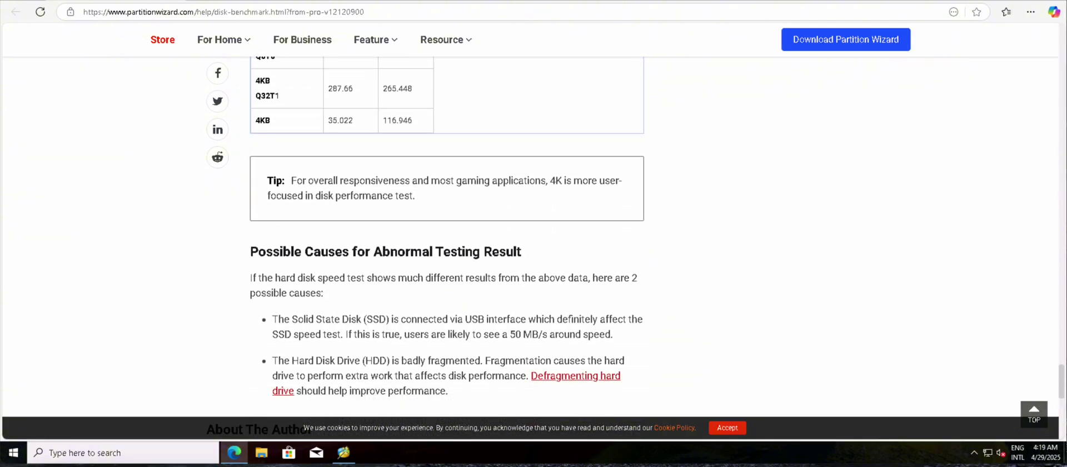
scroll(446, 247, "down", 1)
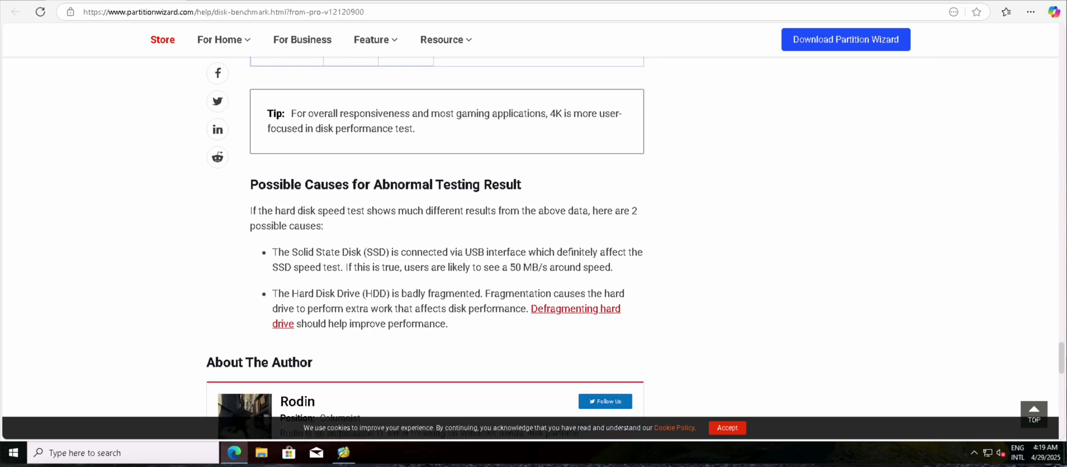
scroll(446, 246, "down", 1)
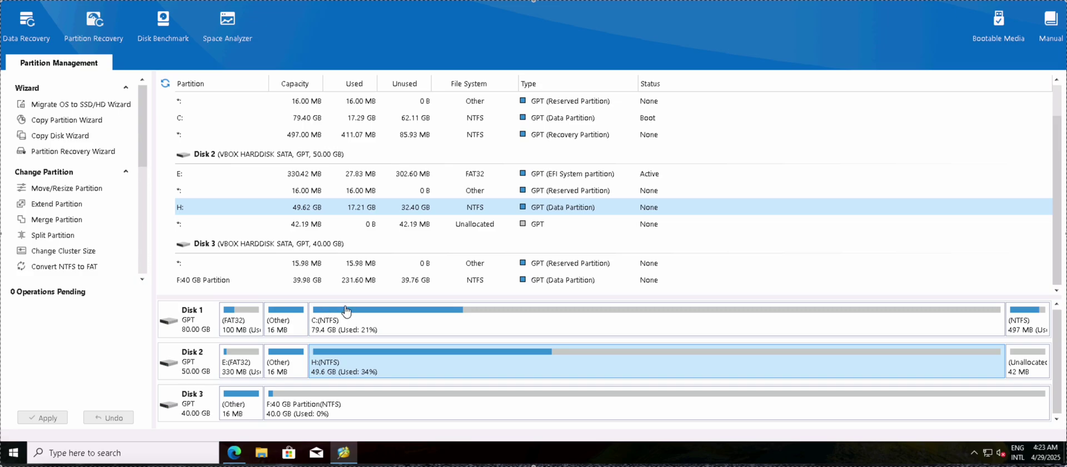
right_click(400, 361)
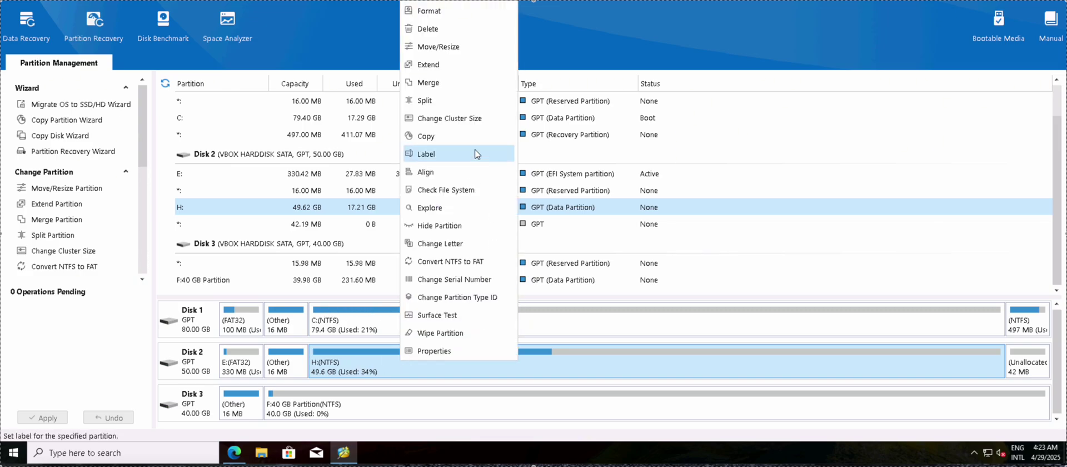
left_click(442, 351)
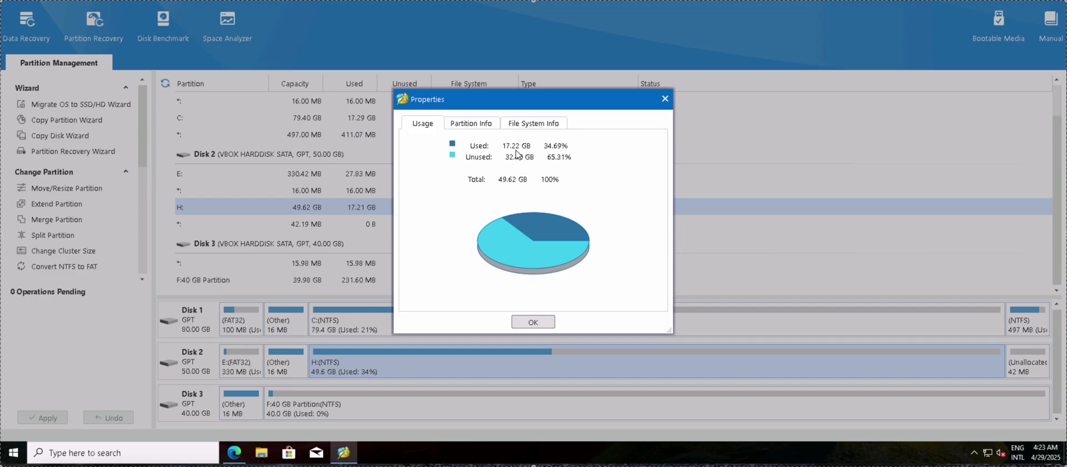
left_click(531, 322)
Resize H: on Disk 2 to 18.66 GB, leaving 31.00 GB unallocated after it.
right_click(484, 357)
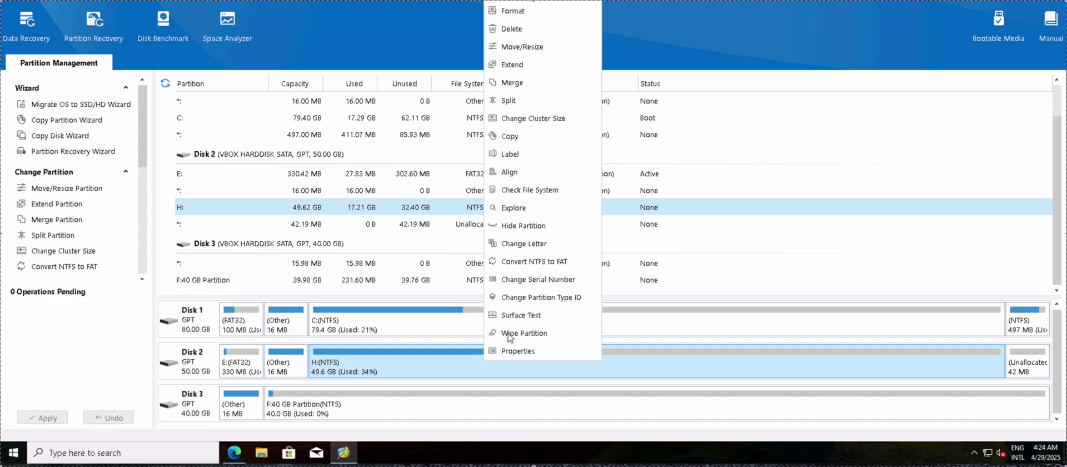
left_click(537, 47)
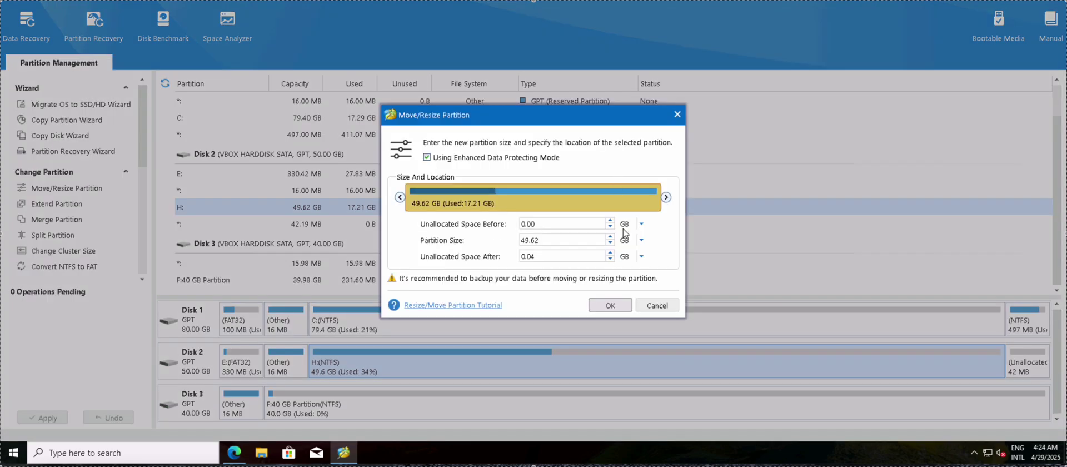
left_click_drag(655, 203, 514, 198)
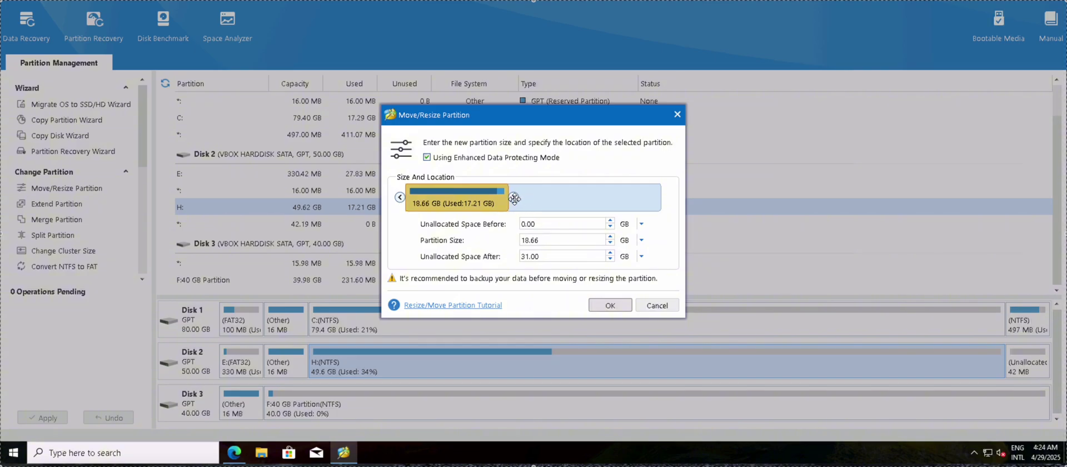
left_click(610, 305)
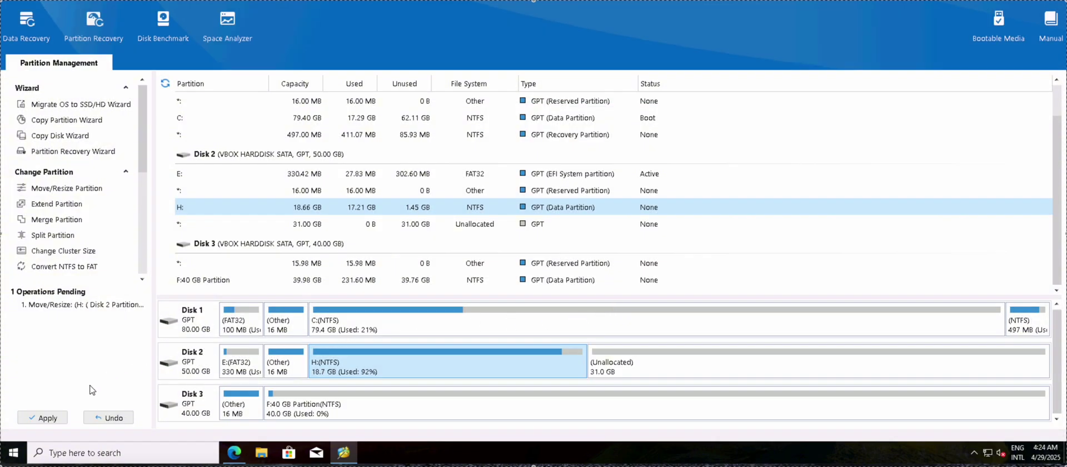
Apply the pending resize and confirm the success message.
left_click(45, 417)
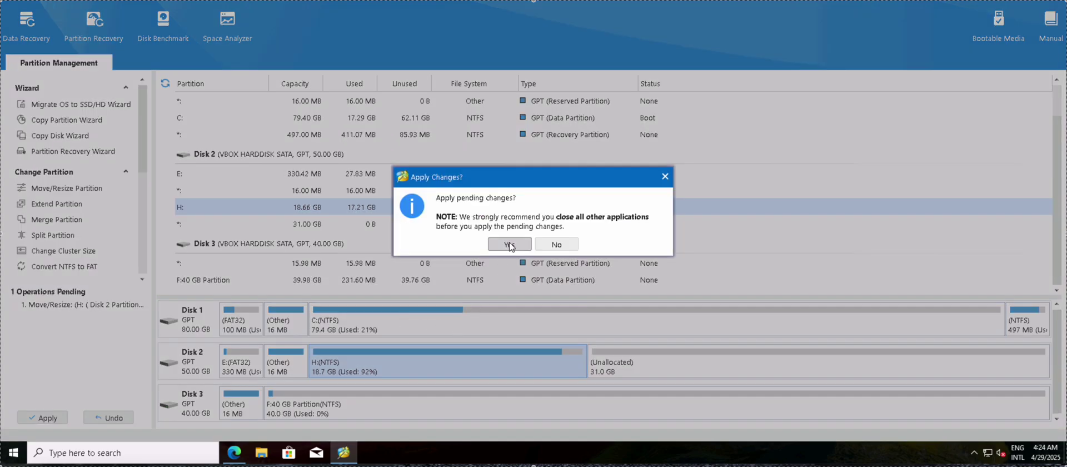
left_click(510, 245)
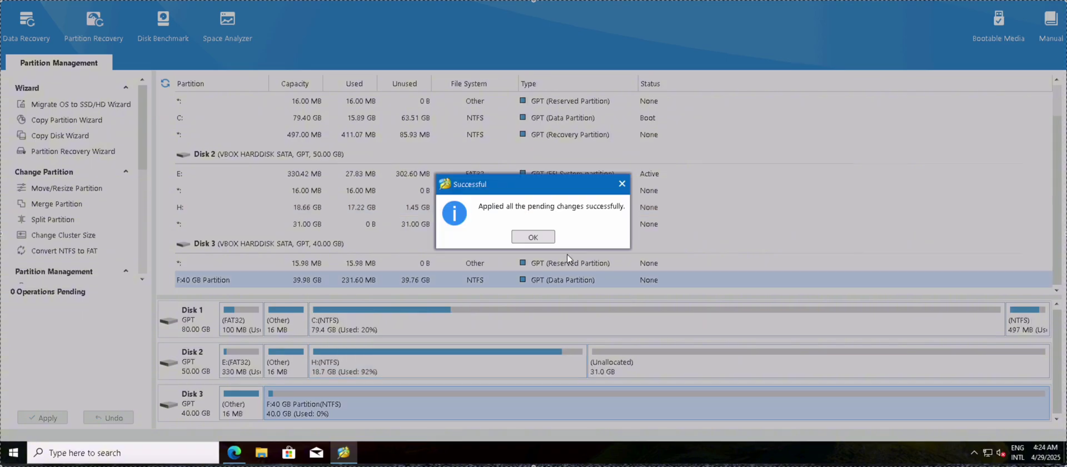
left_click(532, 238)
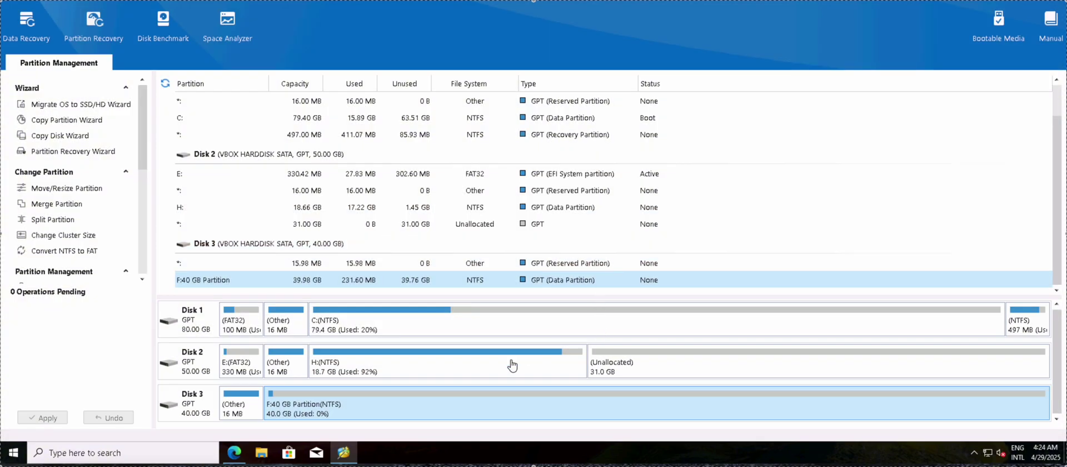
left_click(438, 373)
right_click(437, 369)
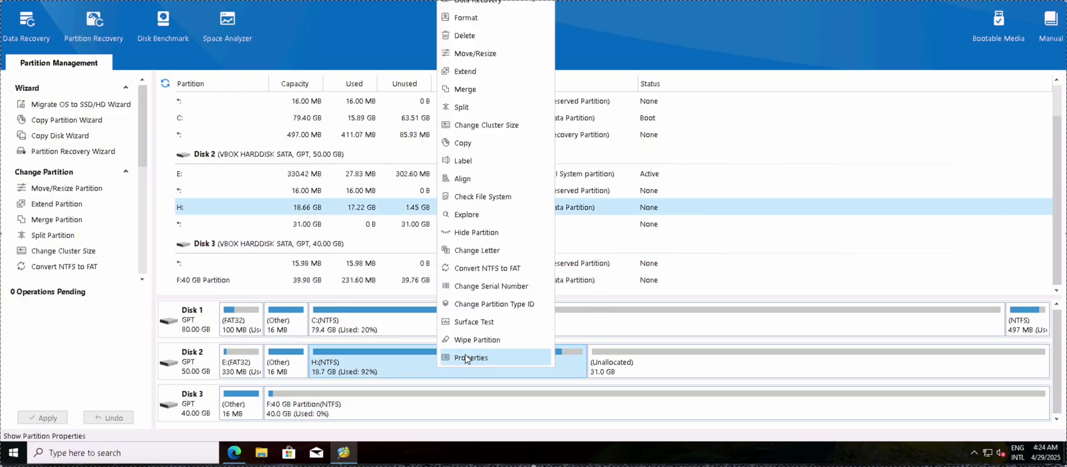
left_click(467, 358)
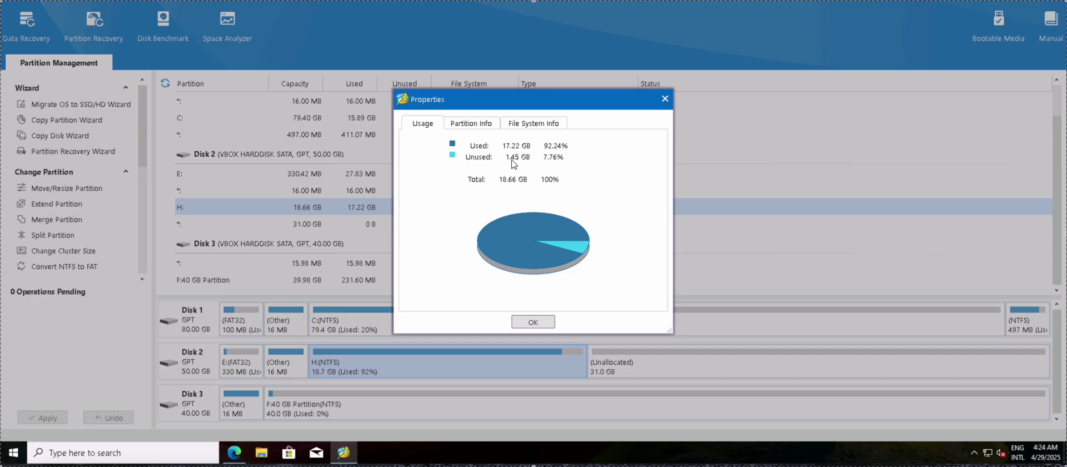
left_click(539, 322)
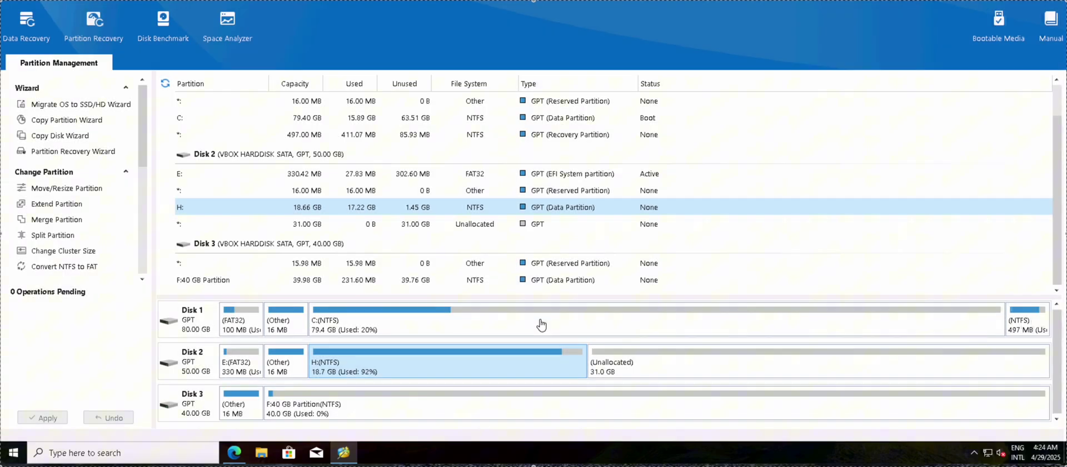
left_click(702, 368)
right_click(701, 367)
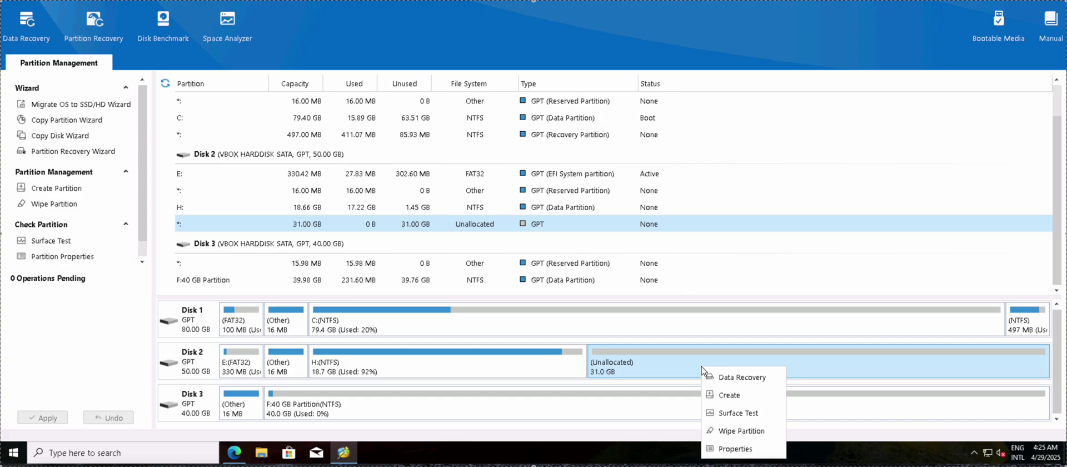
left_click(723, 447)
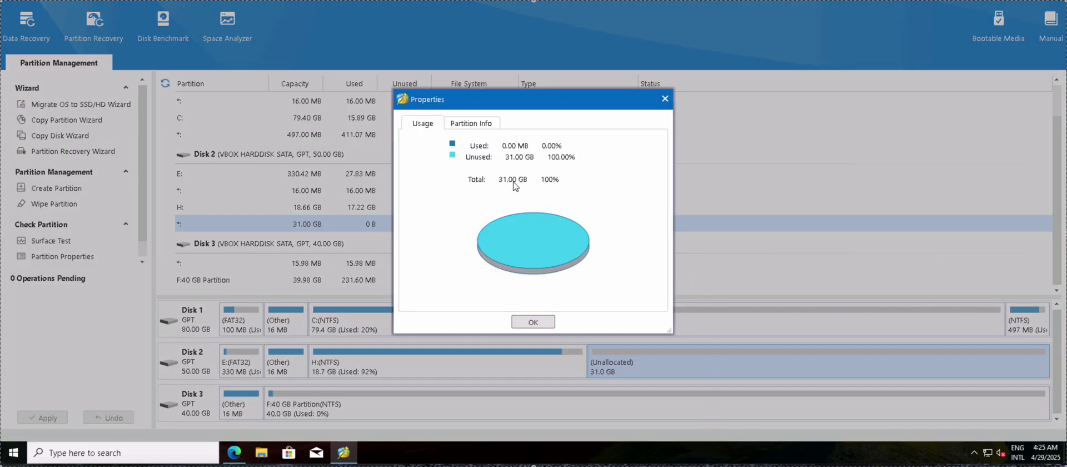
left_click(522, 325)
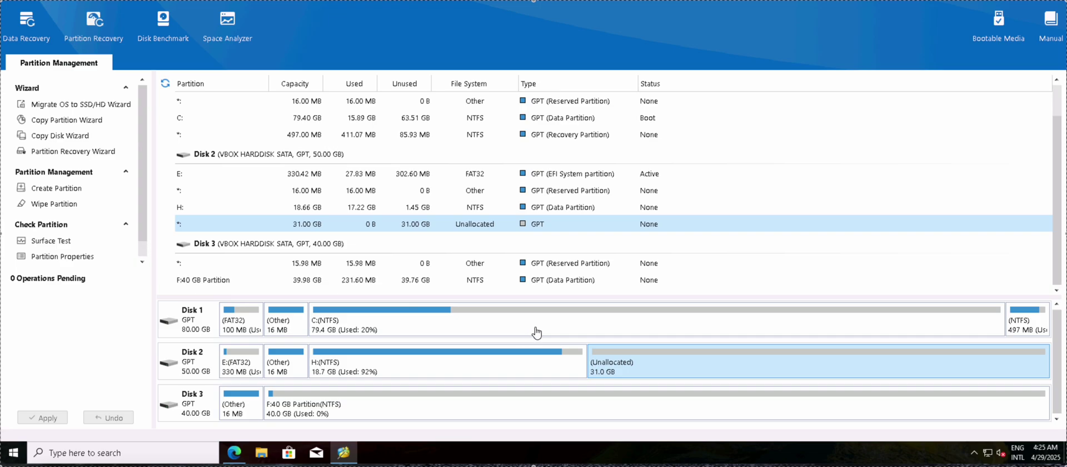
right_click(644, 359)
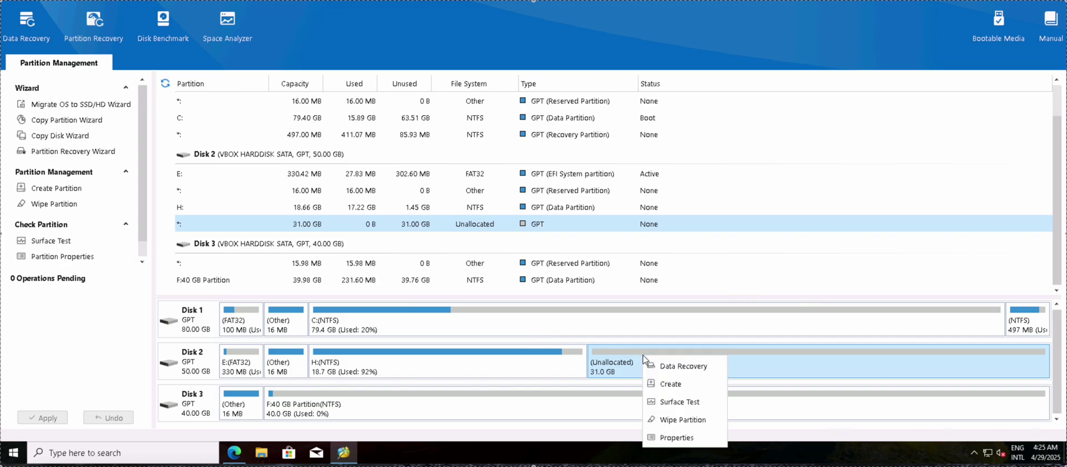
left_click(439, 358)
right_click(442, 356)
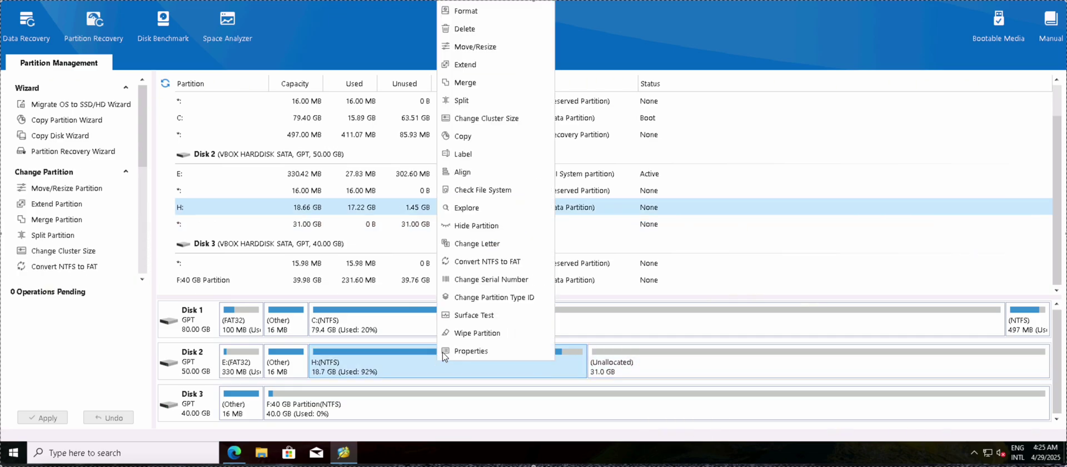
left_click(486, 49)
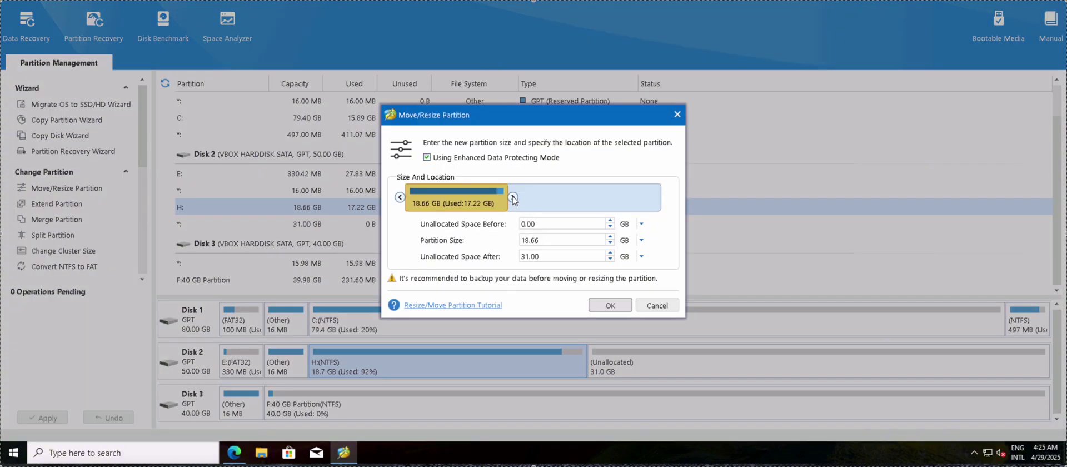
left_click_drag(523, 198, 683, 200)
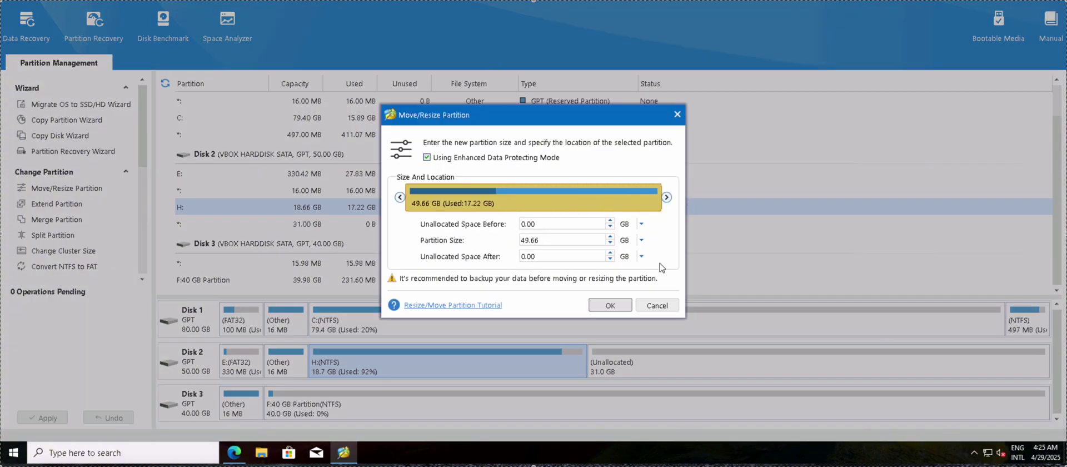
left_click(610, 305)
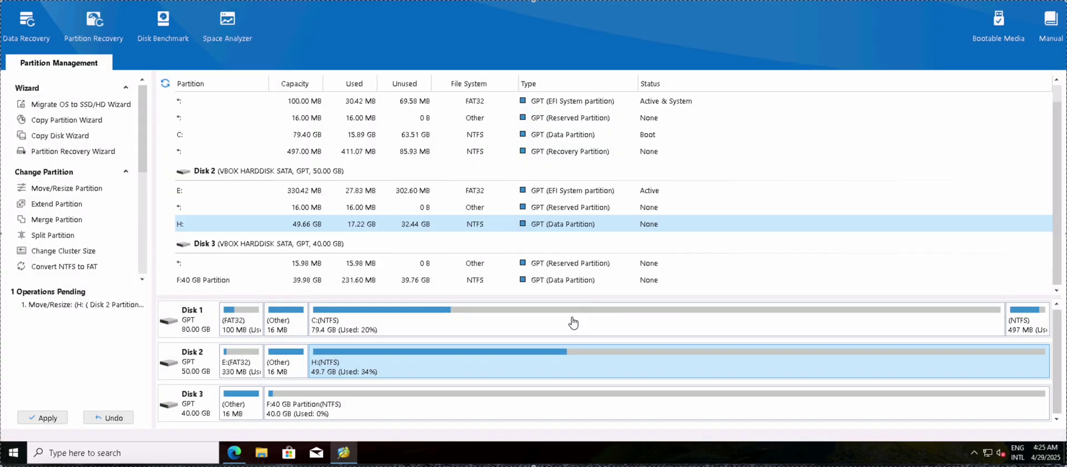
left_click(45, 417)
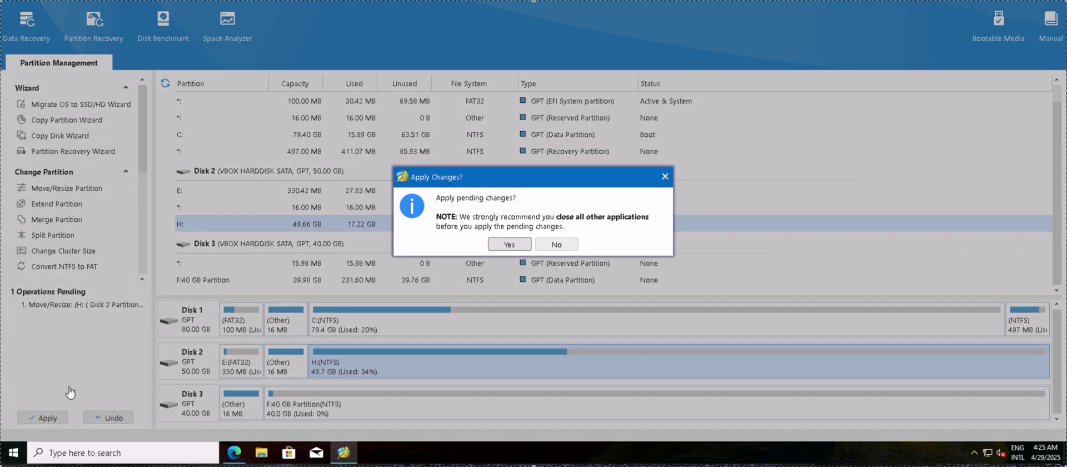
left_click(508, 244)
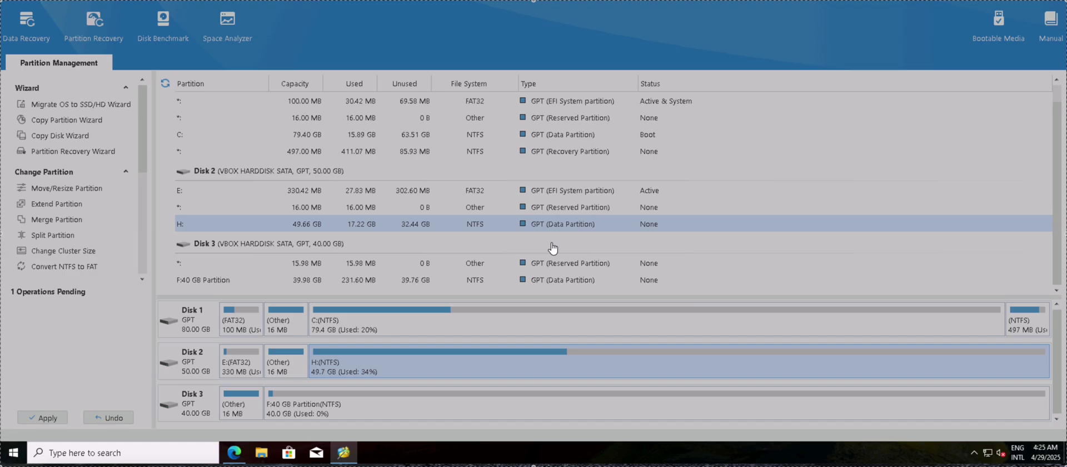
left_click(533, 236)
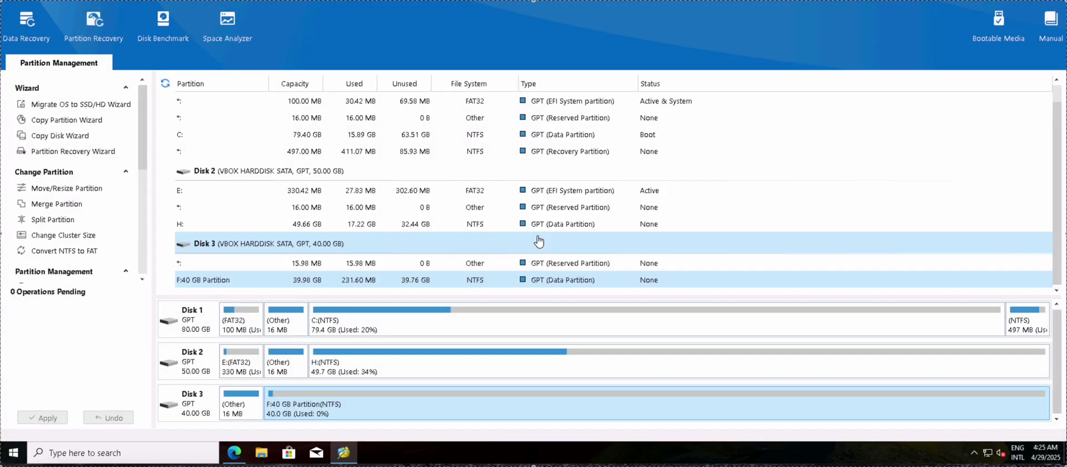
right_click(427, 364)
left_click(462, 352)
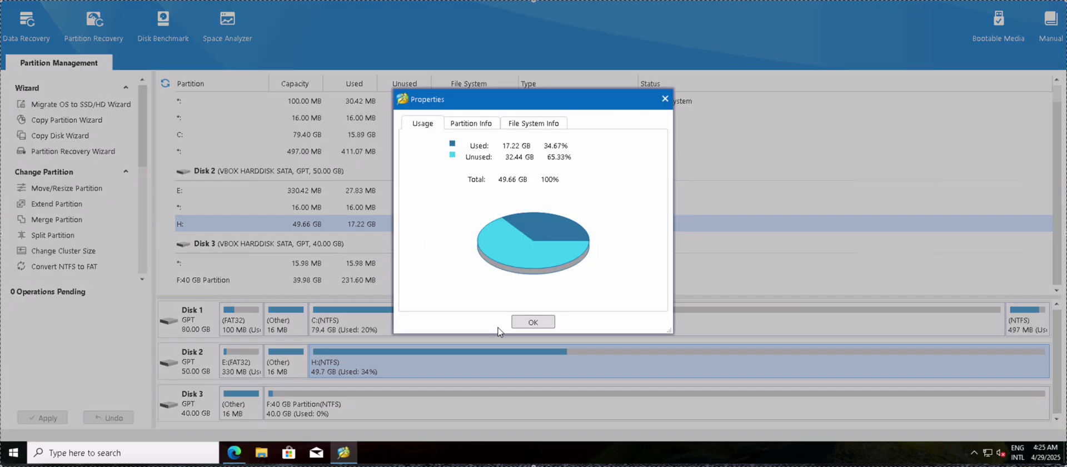
left_click(535, 323)
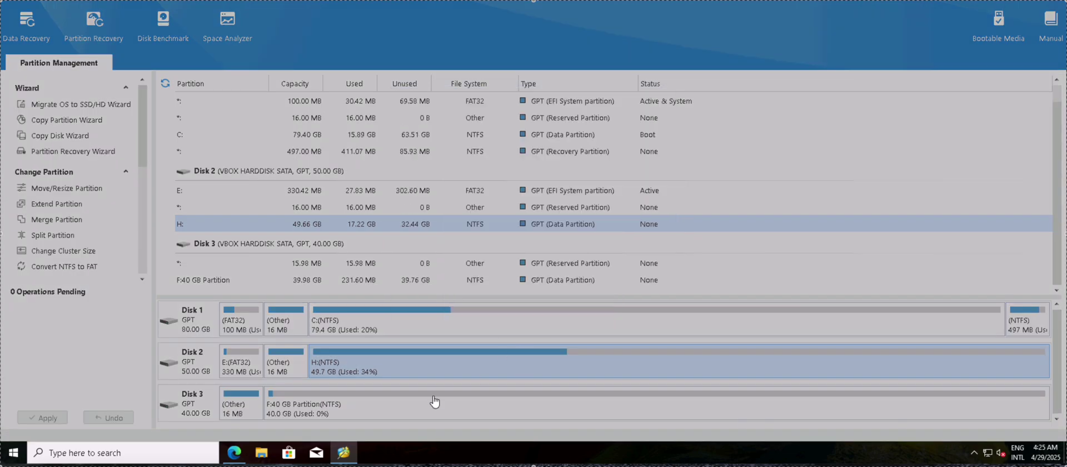
right_click(449, 370)
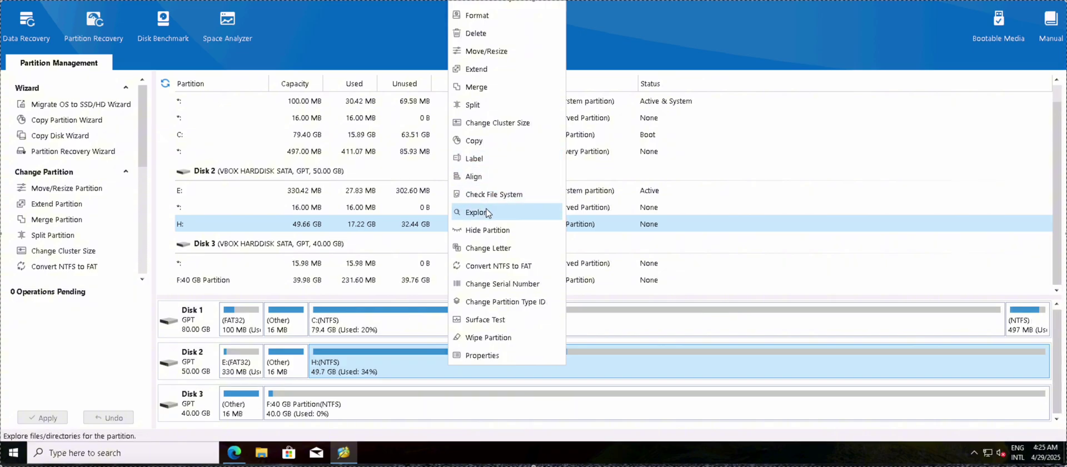
left_click(485, 212)
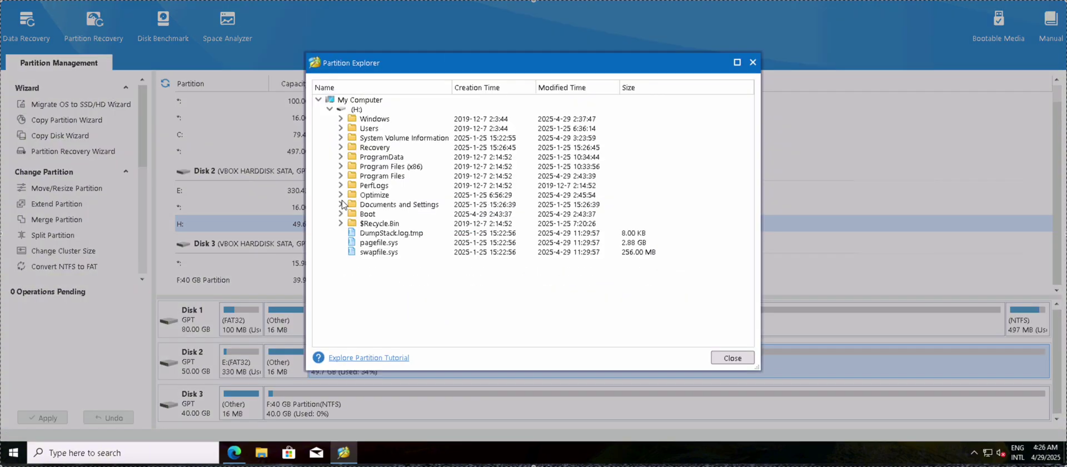
left_click(341, 156)
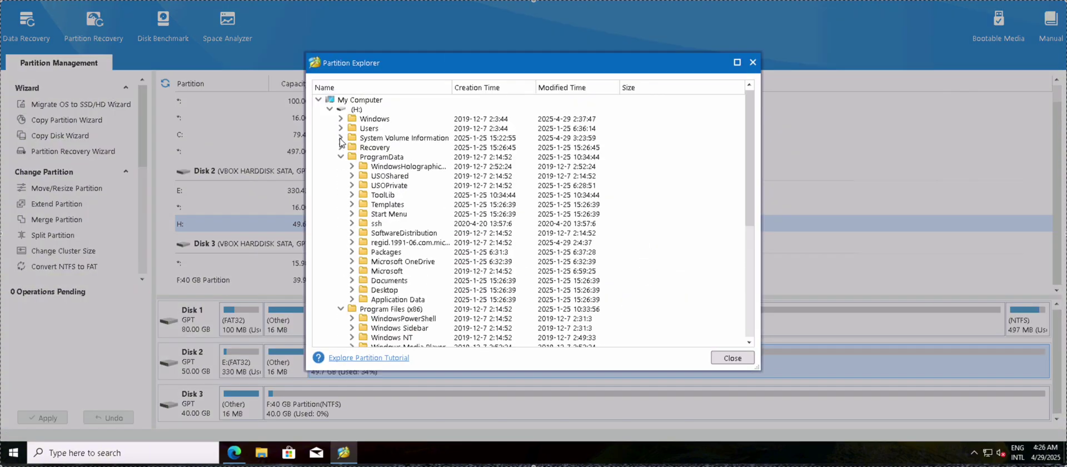
left_click(340, 137)
left_click(329, 109)
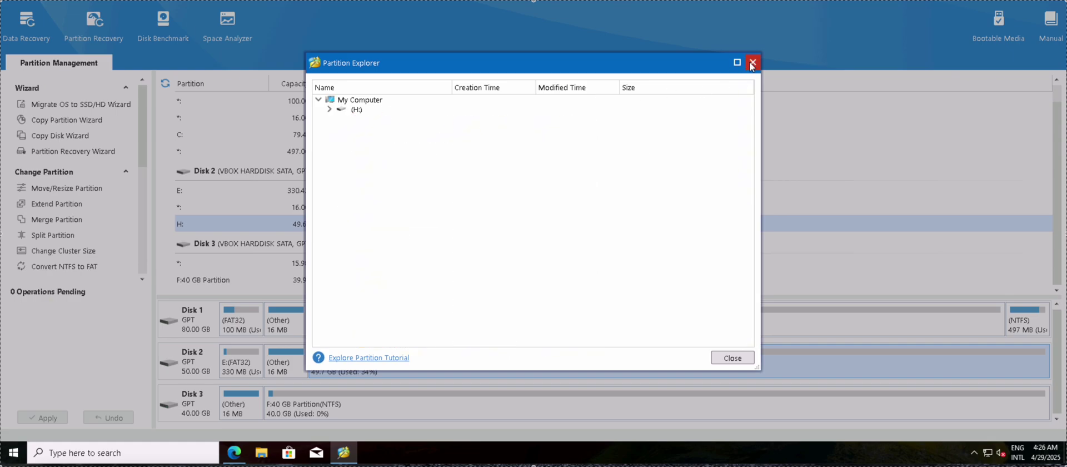
left_click(752, 64)
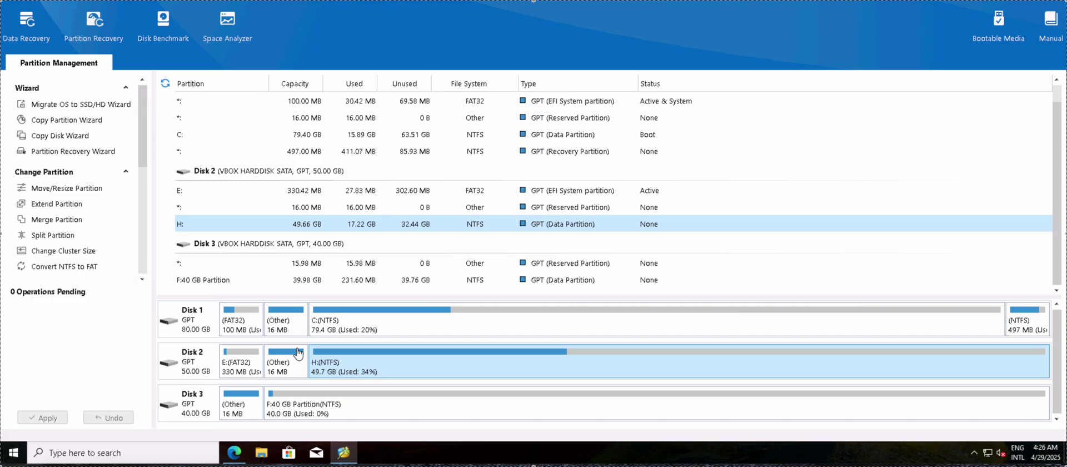
Open Local Disk (H:) in File Explorer and create a new folder named hELLO.
key("super+e")
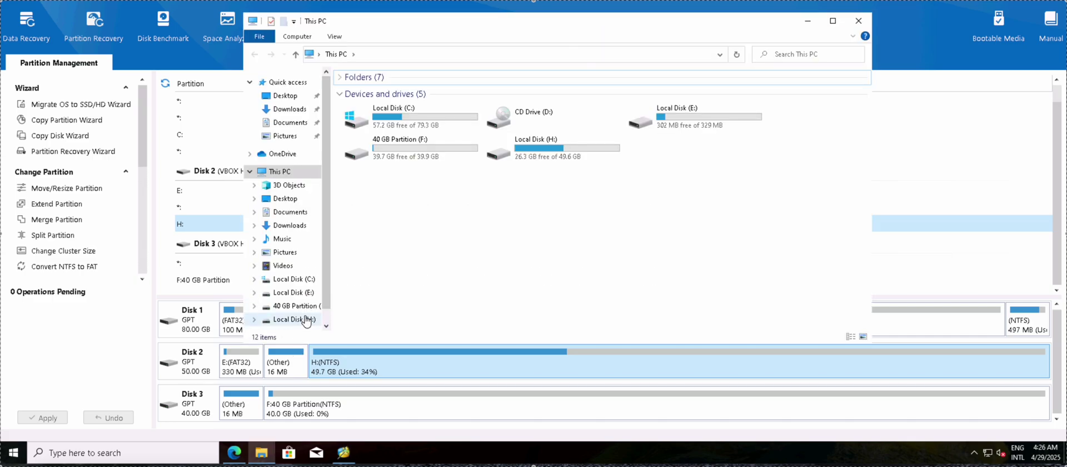
left_click(305, 320)
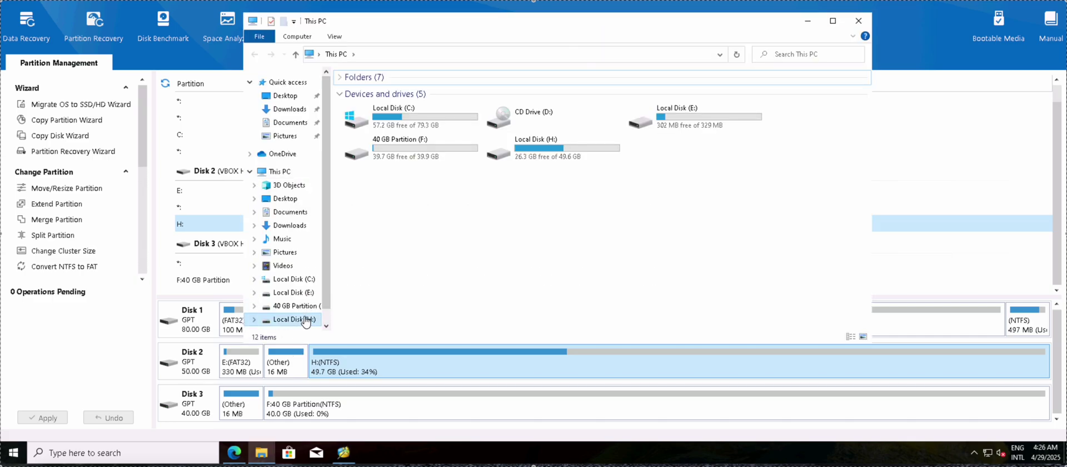
right_click(391, 290)
left_click(572, 262)
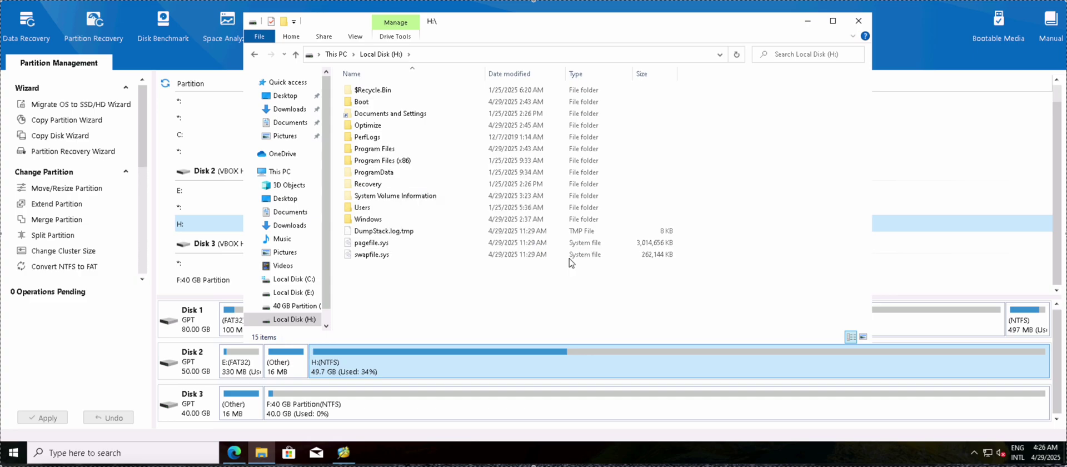
type("hELLO")
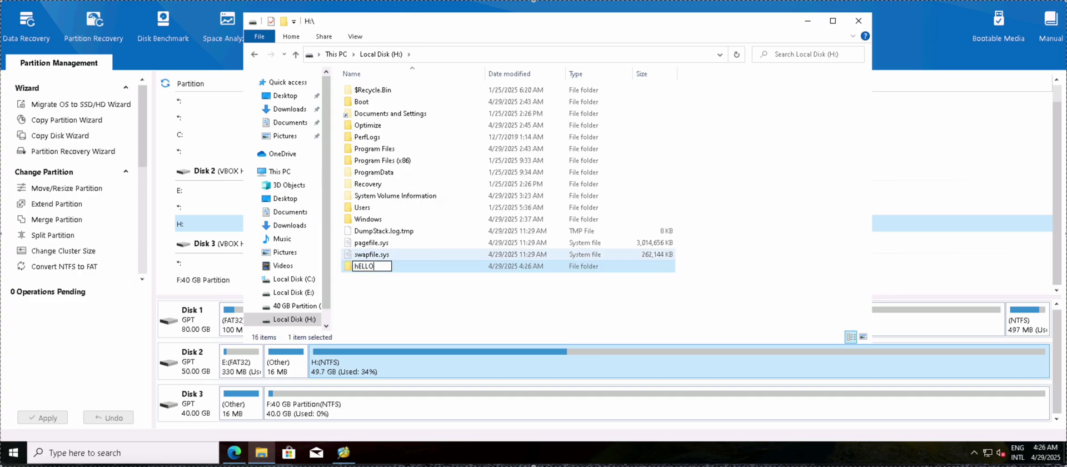
key("BackSpace")
key("BackSpace")
key("BackSpace")
type("LLO")
key("Return")
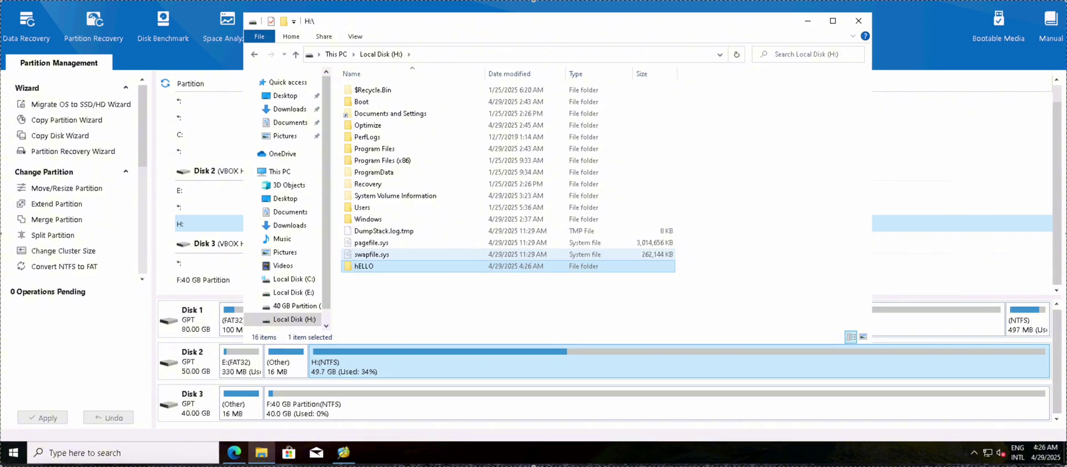
Rename the folder to lowercase 'hello'.
right_click(374, 268)
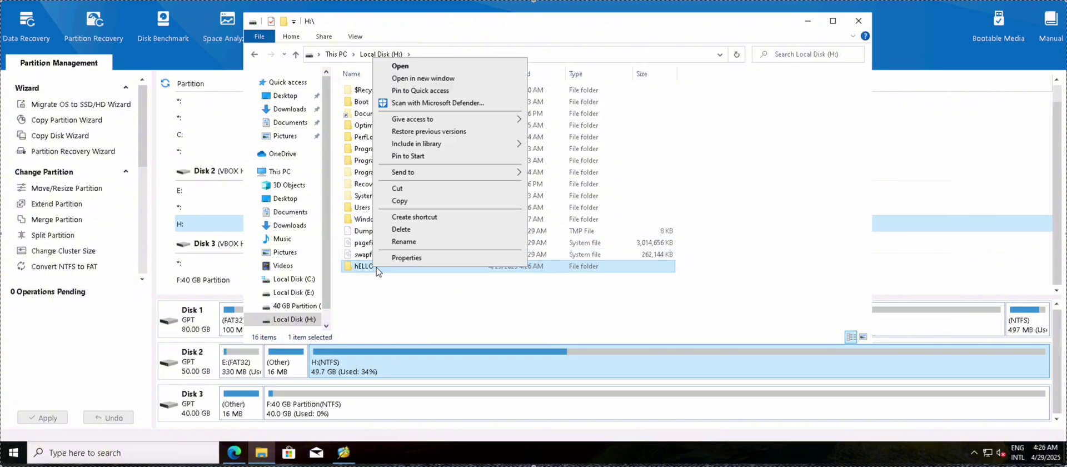
left_click(404, 241)
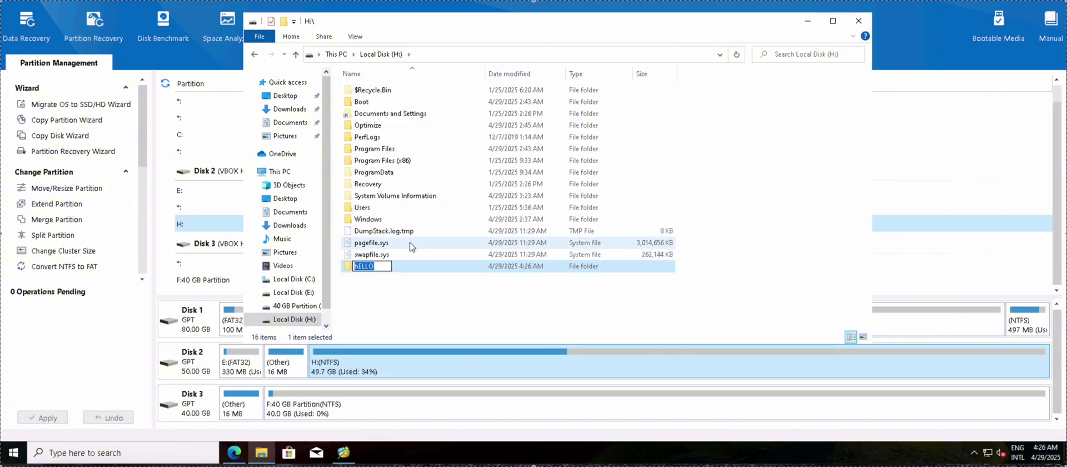
type("hello")
key("Return")
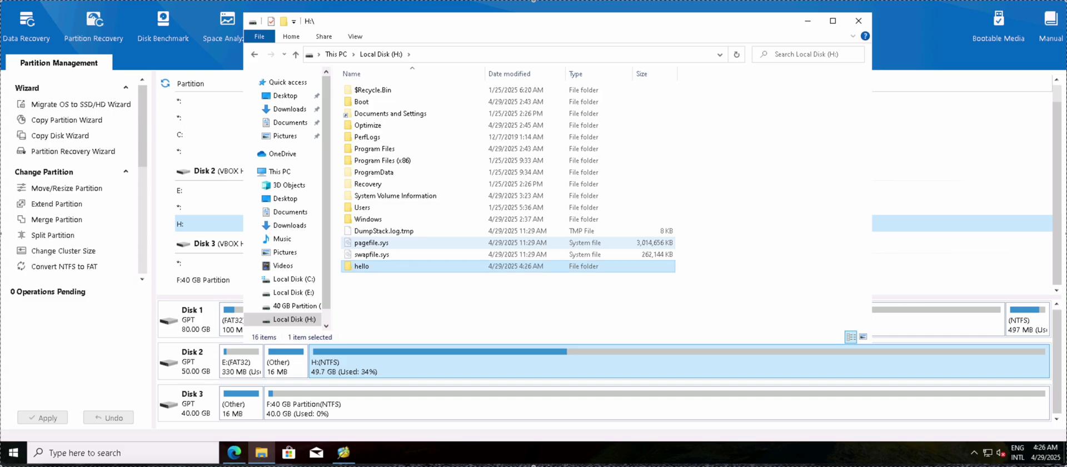
Check Local Disk (H:) properties (49.6 GB capacity, 23.3 GB used), then close Explorer.
right_click(301, 319)
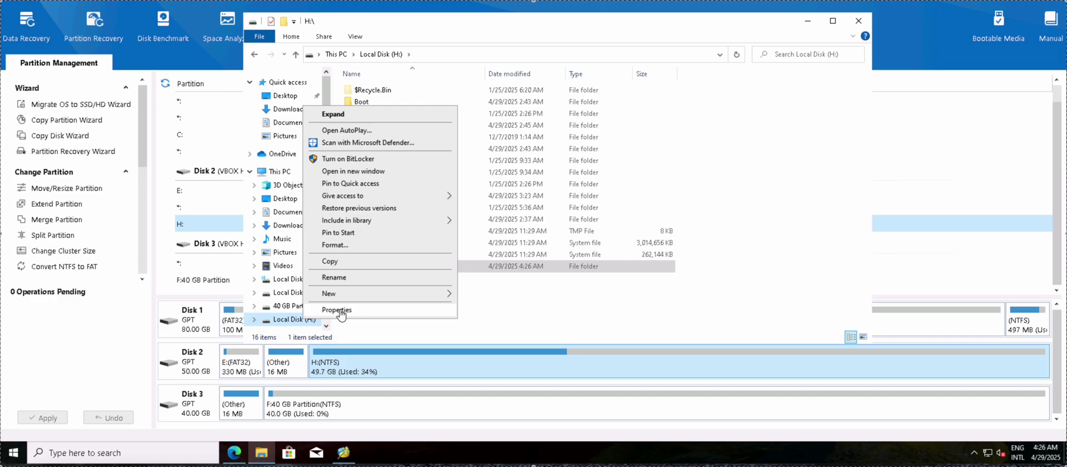
left_click(339, 308)
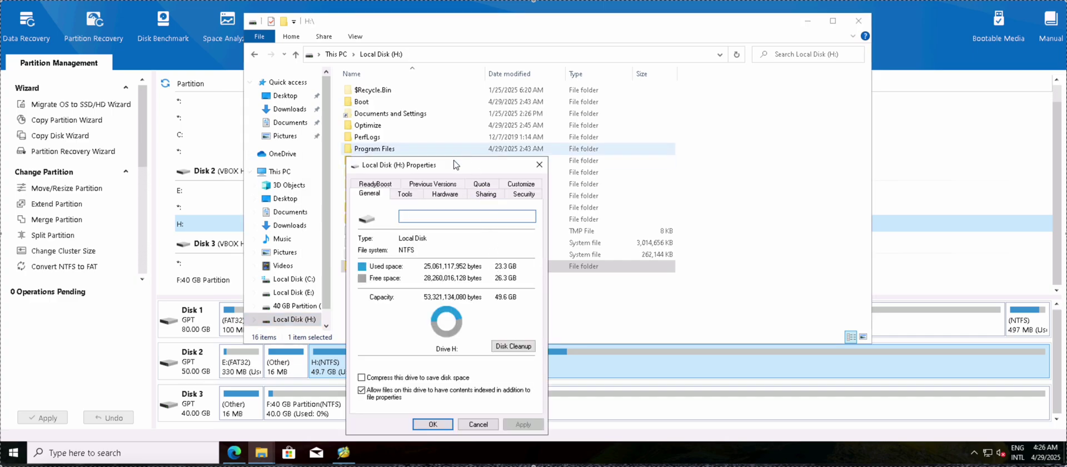
left_click_drag(455, 169, 512, 129)
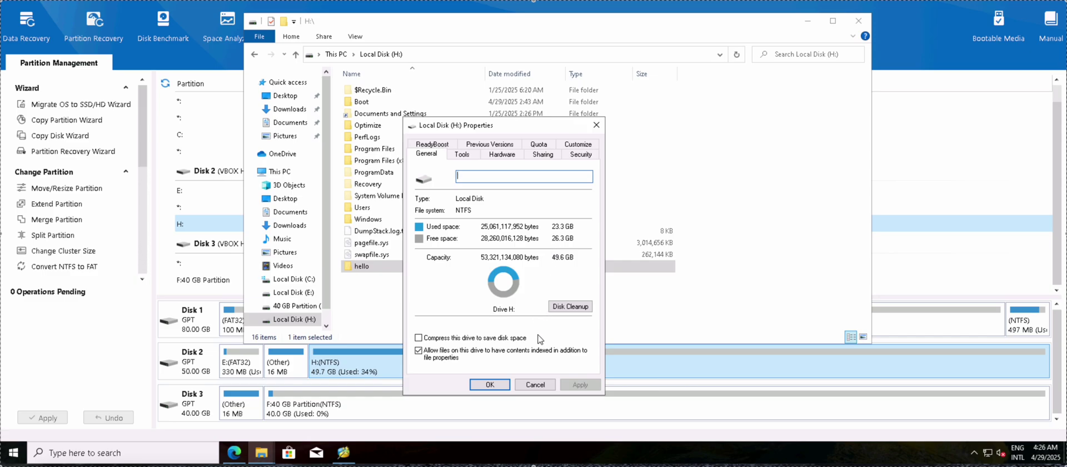
left_click(534, 385)
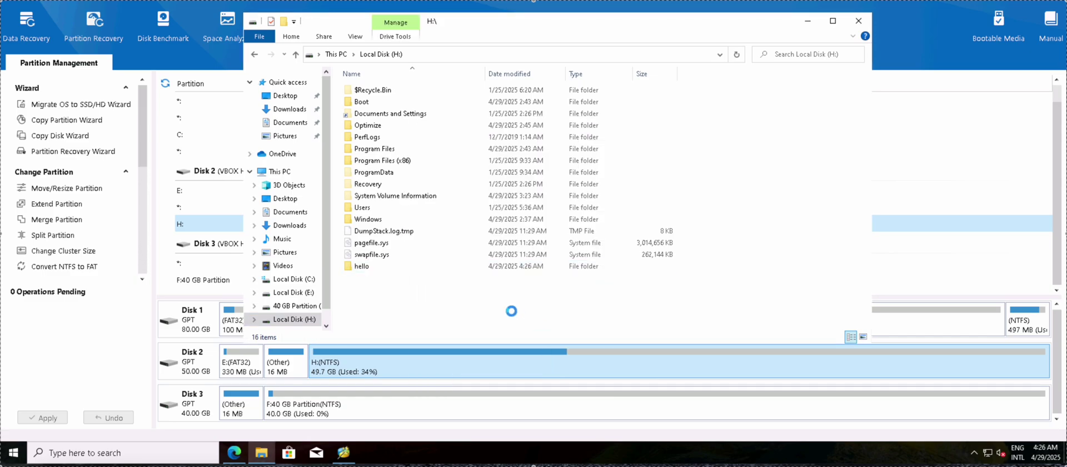
left_click(807, 21)
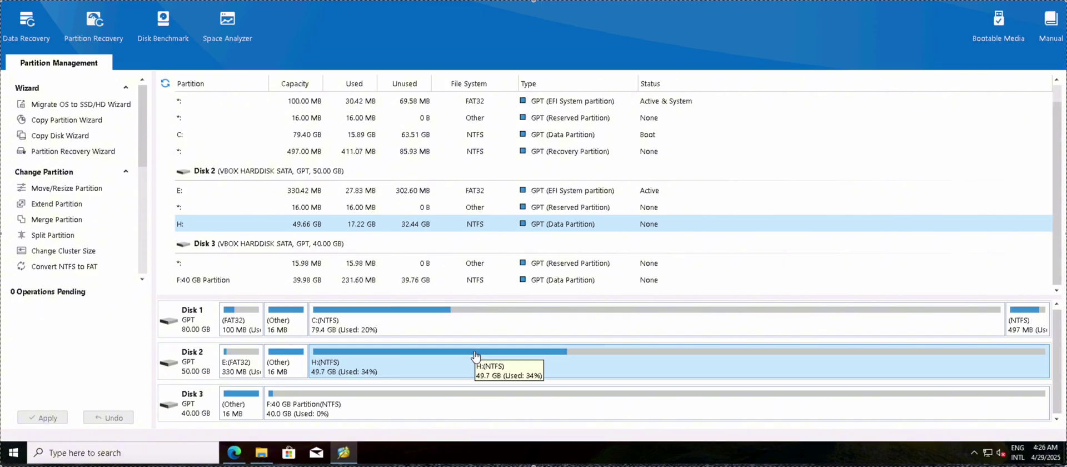
Convert H: to FAT32 with Convert NTFS to FAT, then apply and confirm.
right_click(435, 366)
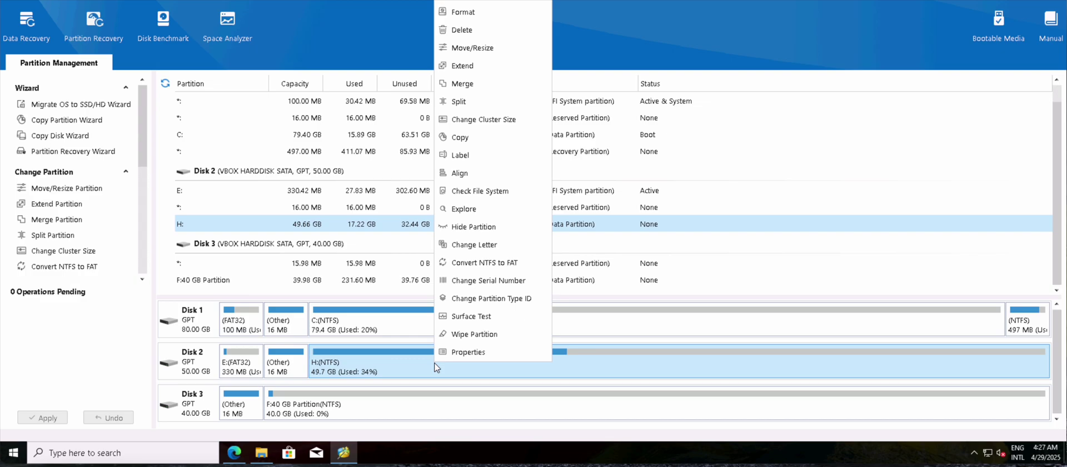
left_click(499, 267)
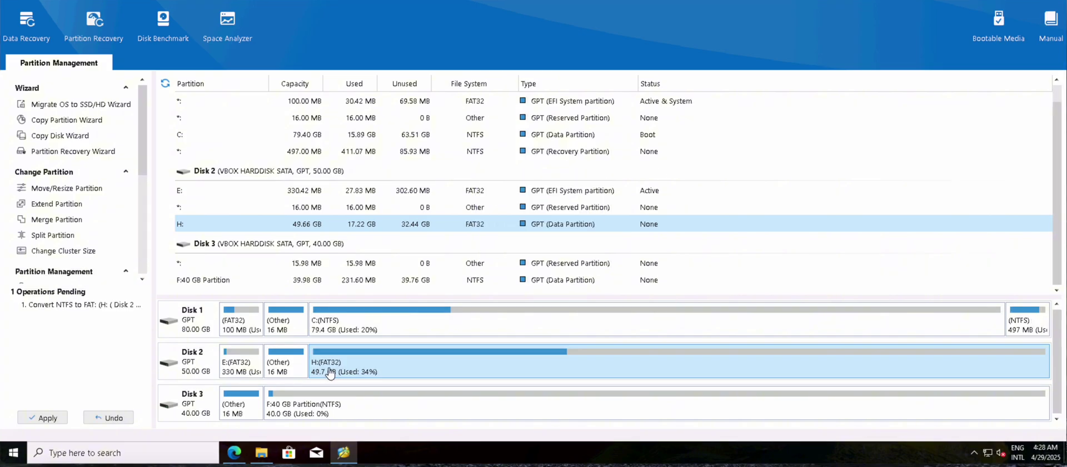
left_click(48, 418)
left_click(501, 246)
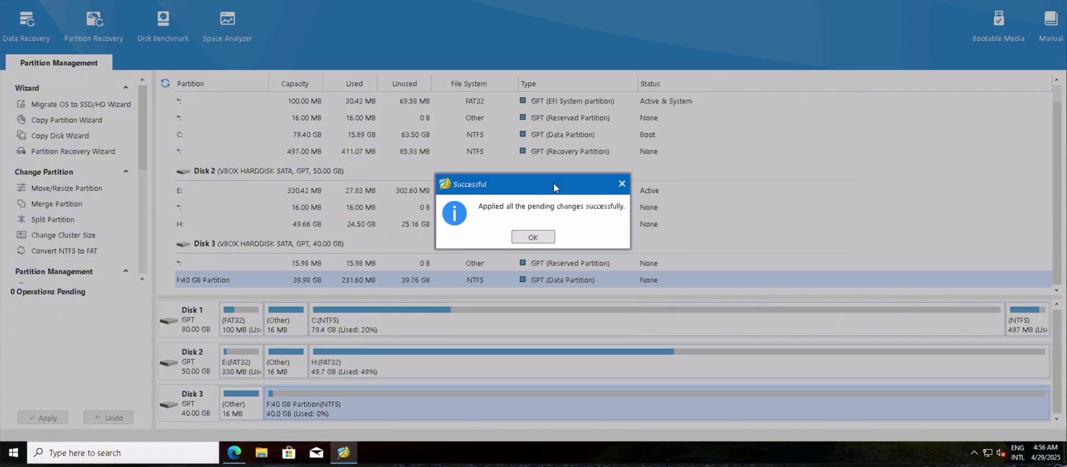
left_click(529, 237)
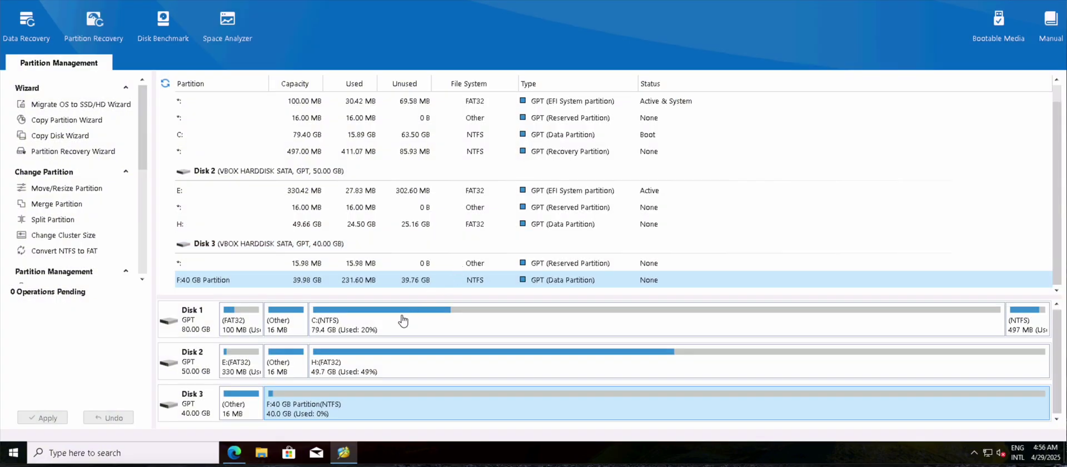
left_click(406, 366)
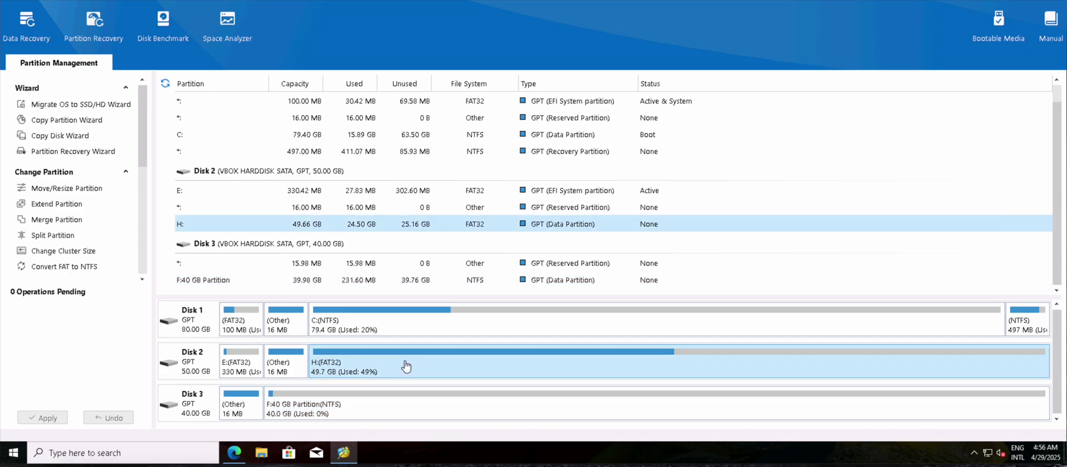
right_click(405, 367)
left_click(444, 350)
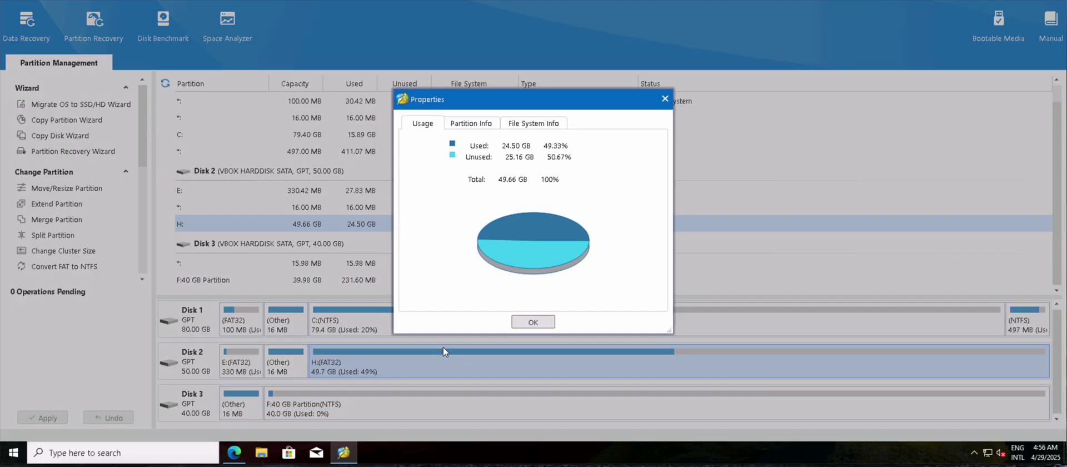
left_click(530, 322)
left_click(263, 452)
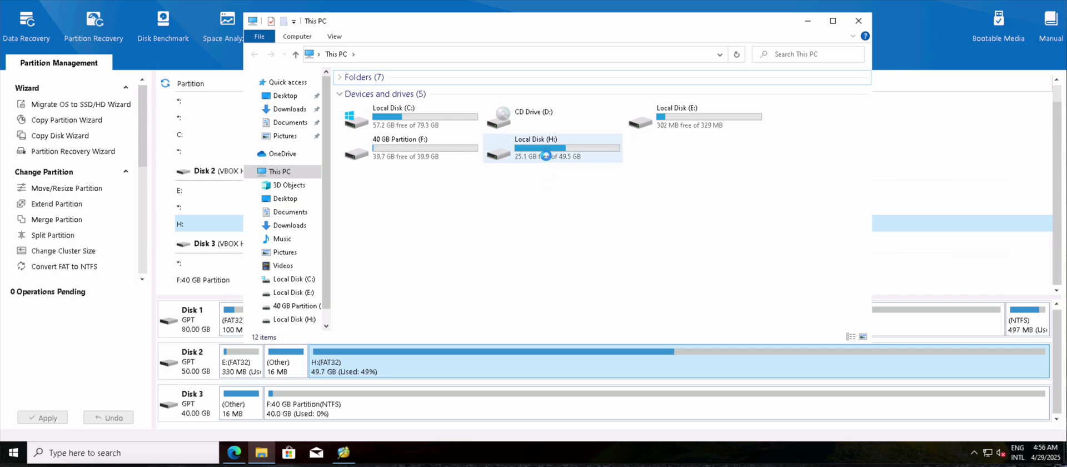
right_click(545, 156)
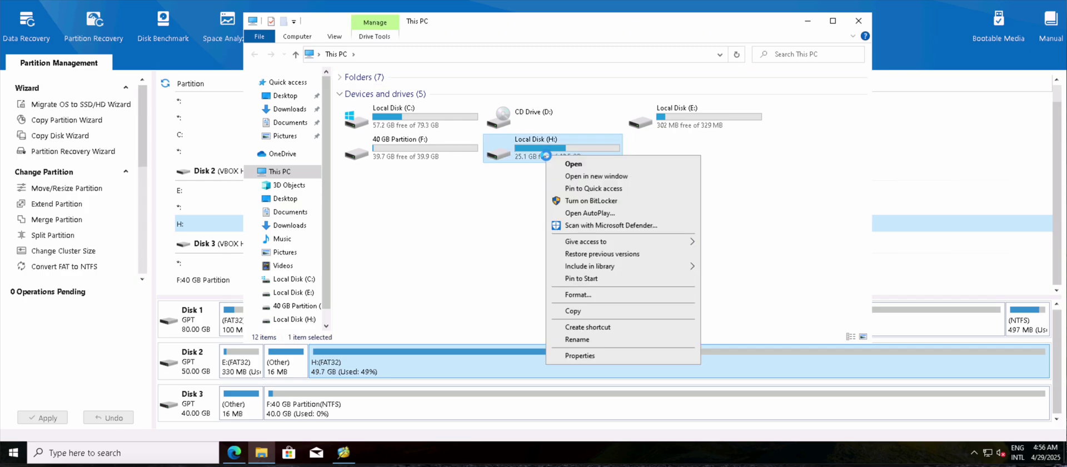
left_click(579, 356)
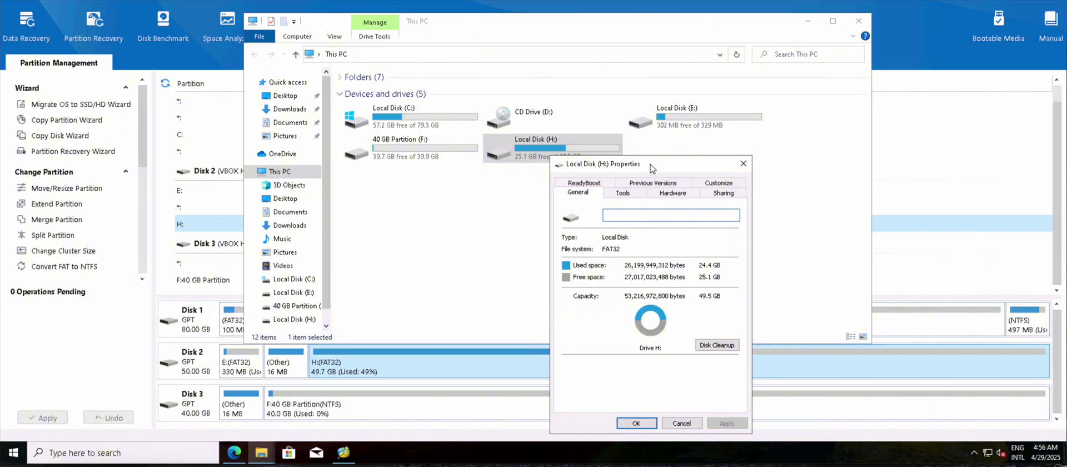
left_click_drag(645, 161, 580, 98)
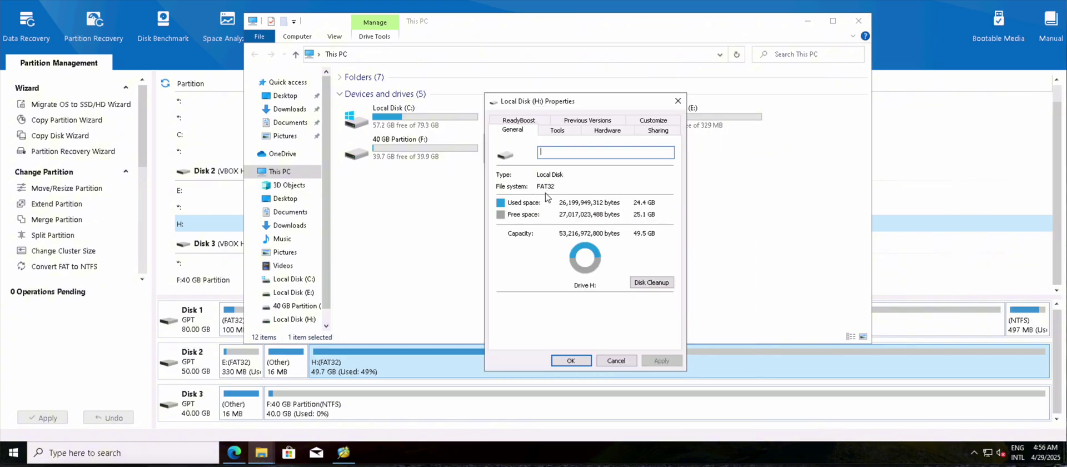
left_click(615, 360)
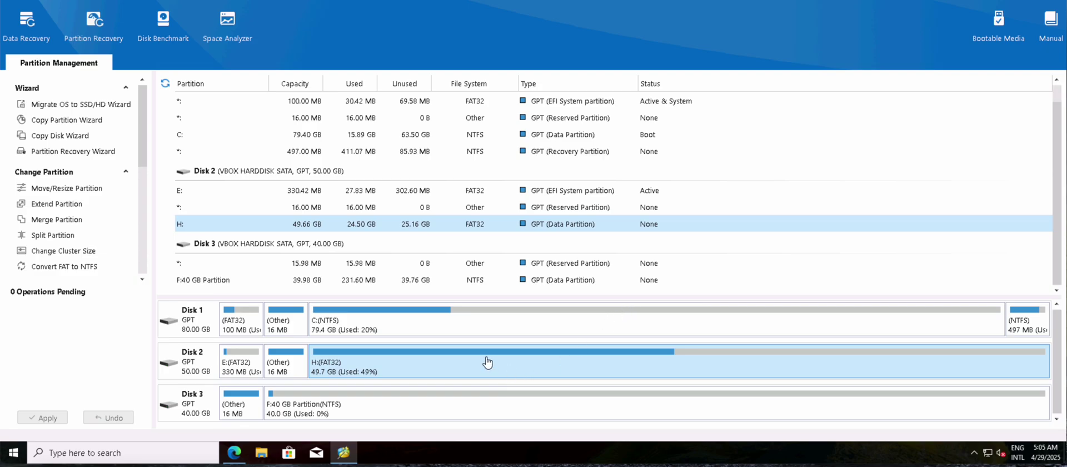
Split H: into a 29.03 GB H: and a new 20.63 GB G: partition.
right_click(487, 361)
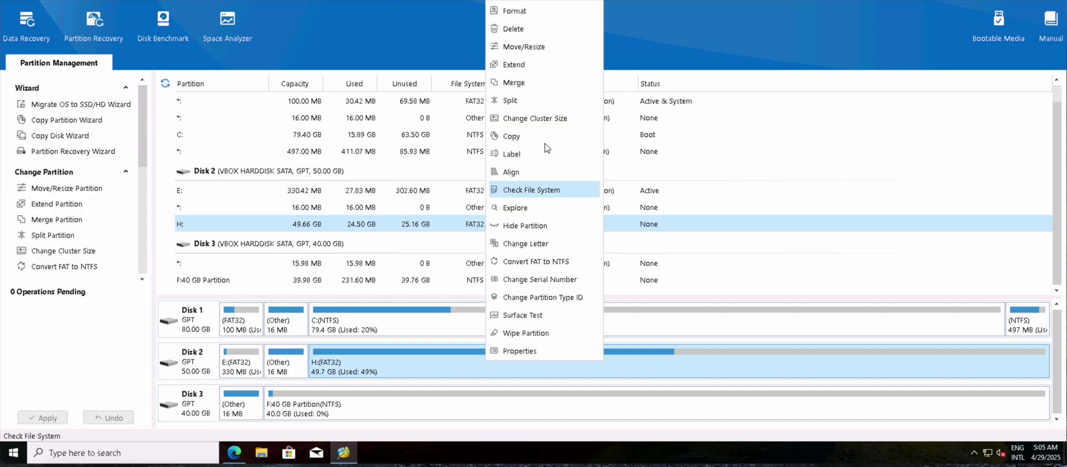
left_click(515, 102)
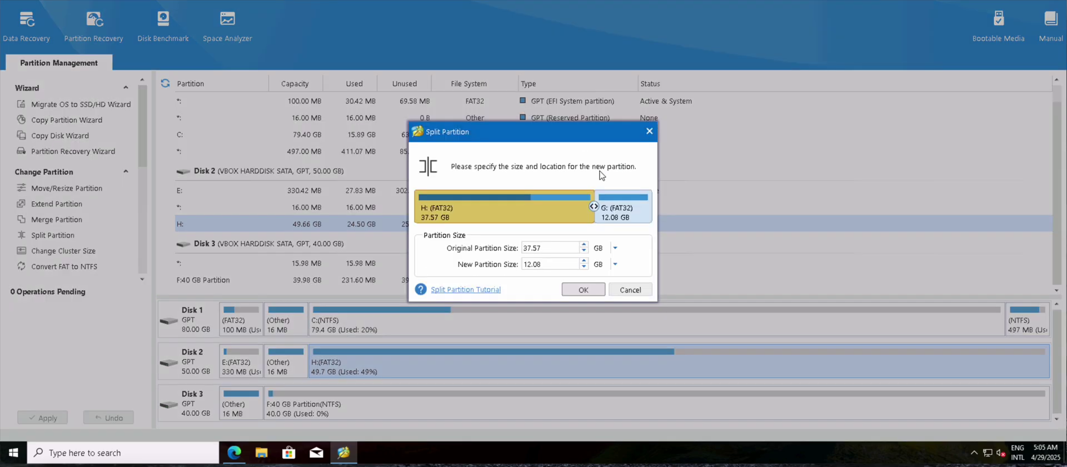
left_click_drag(593, 206, 553, 211)
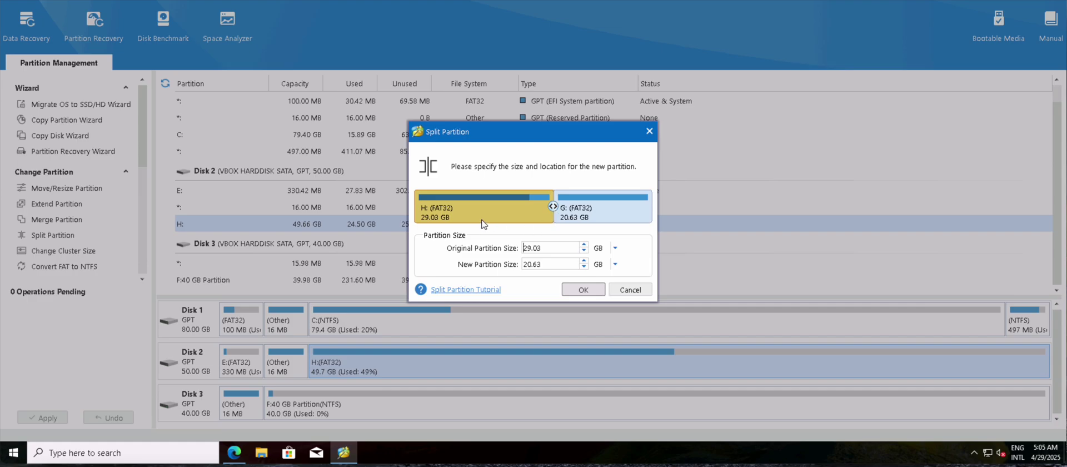
left_click(582, 289)
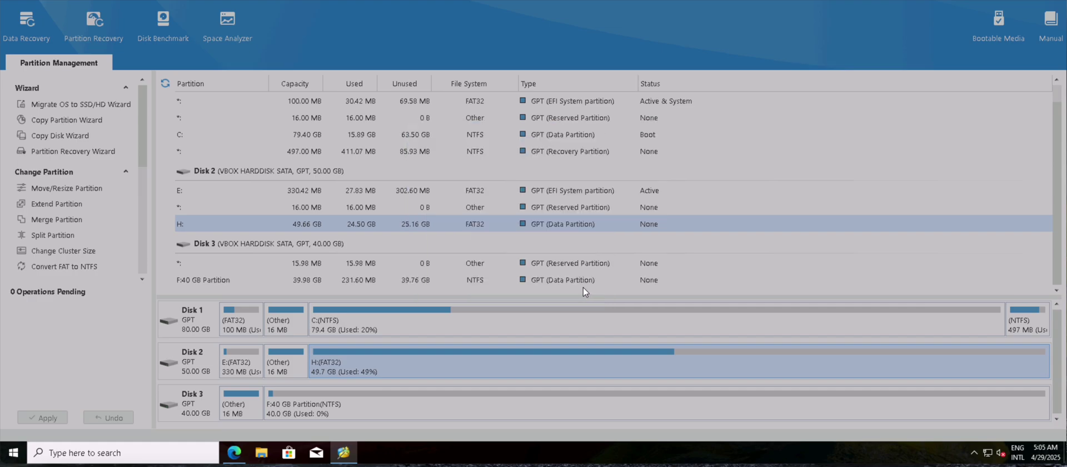
Apply the pending split and confirm the success message.
left_click(47, 418)
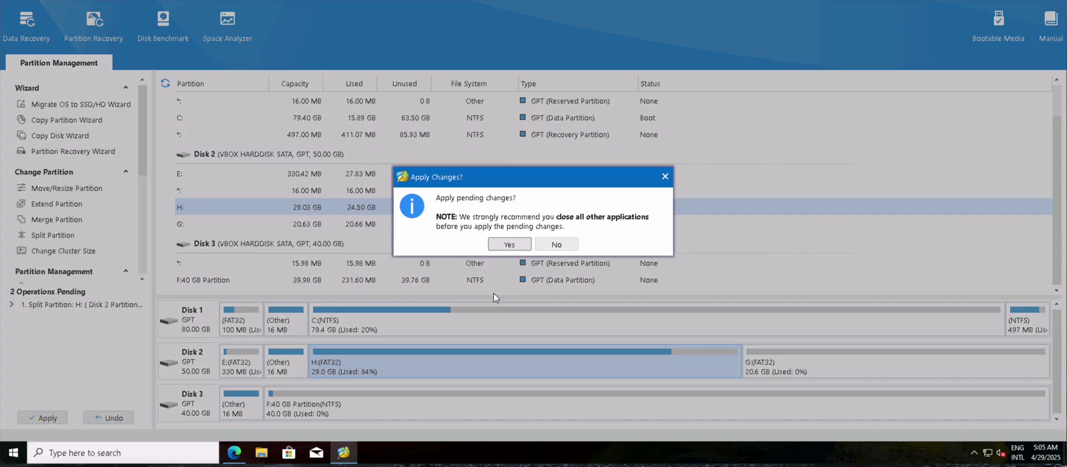
left_click(509, 245)
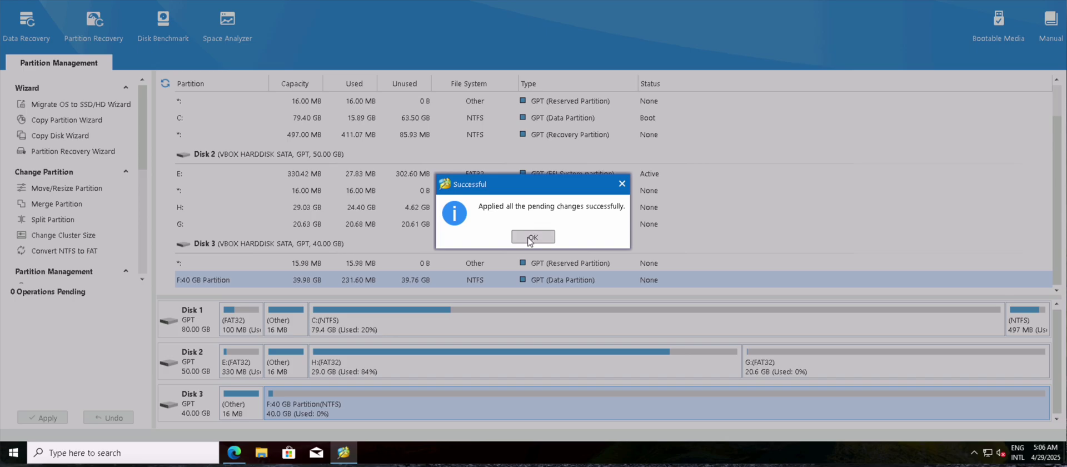
left_click(531, 237)
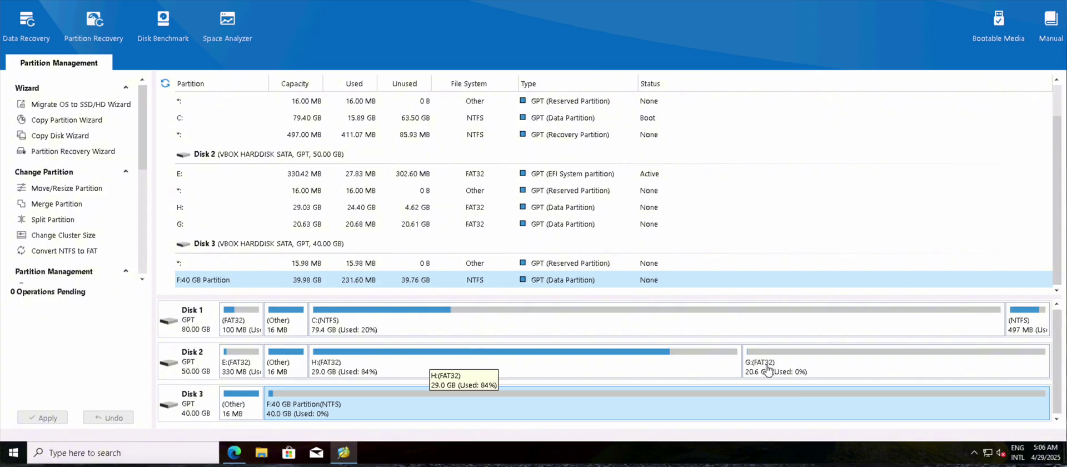
left_click(261, 452)
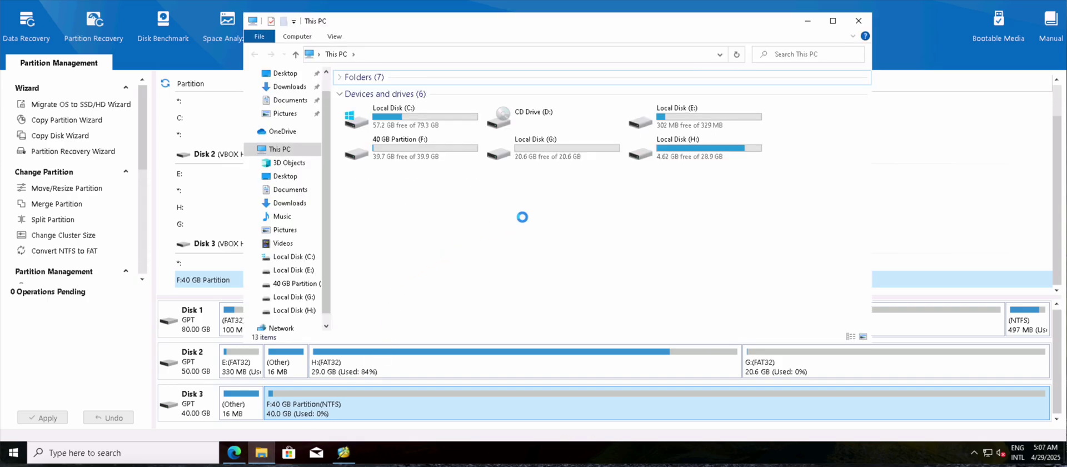
key("ctrl+a")
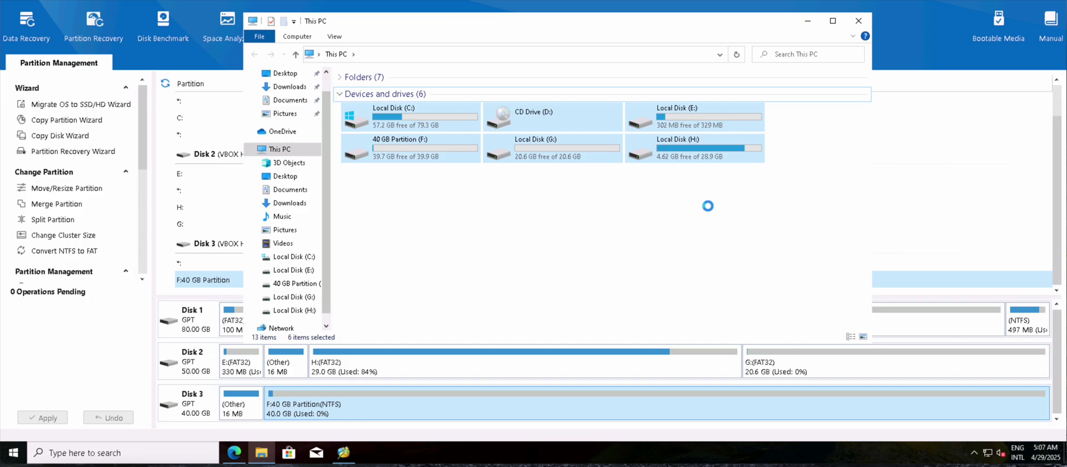
left_click(559, 151)
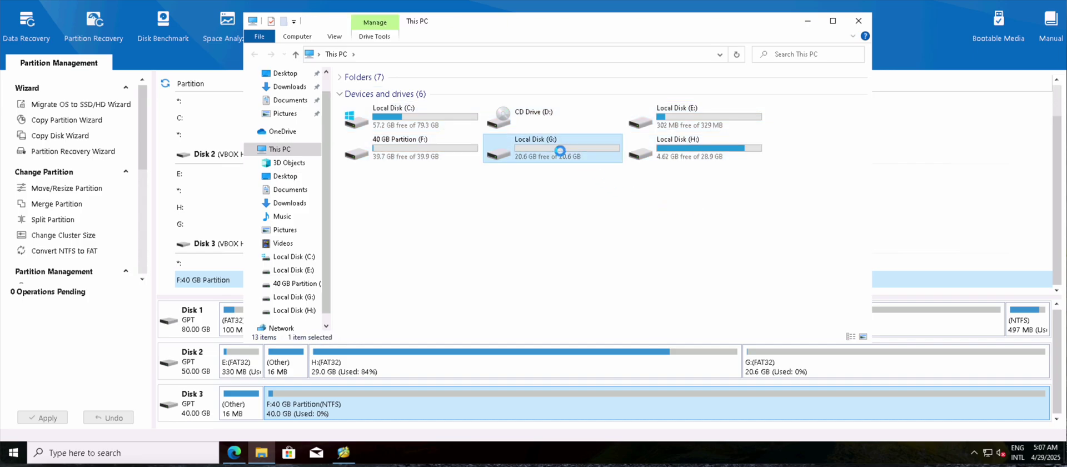
double_click(559, 150)
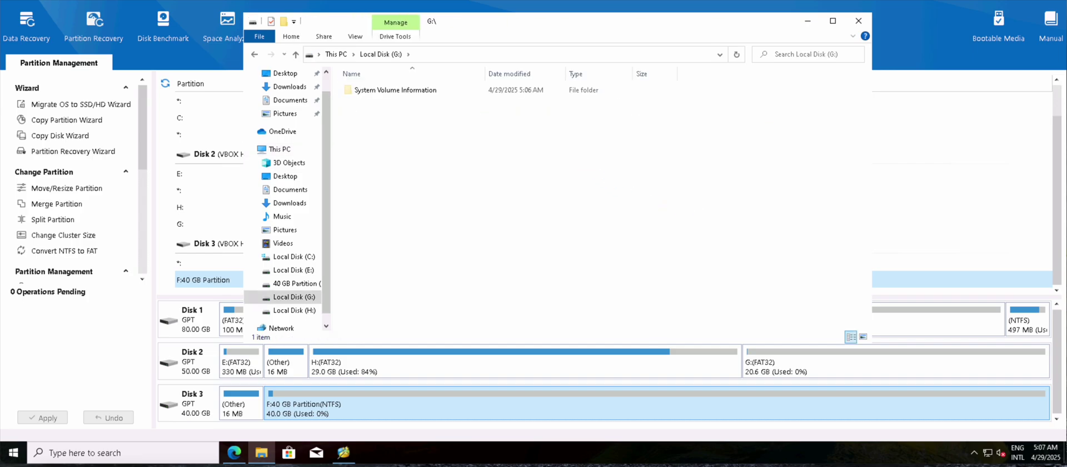
key("alt+Left")
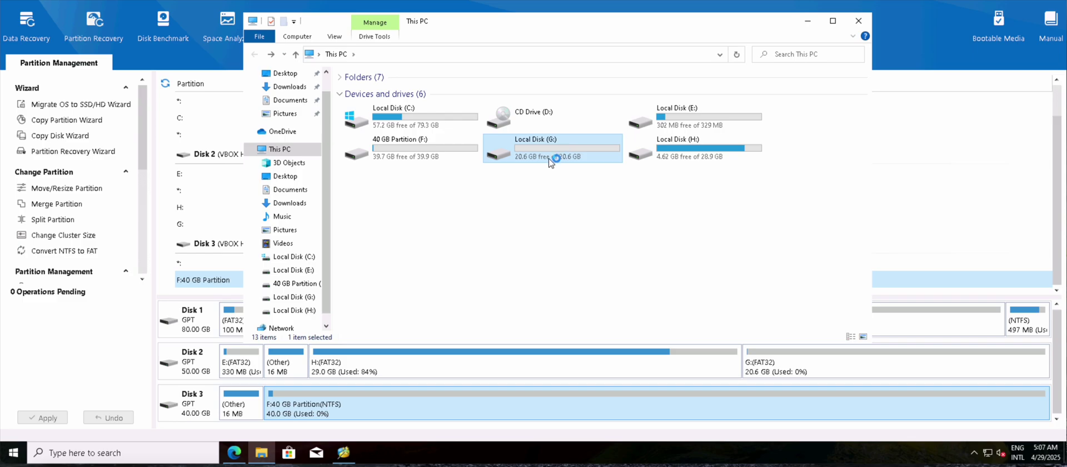
right_click(549, 156)
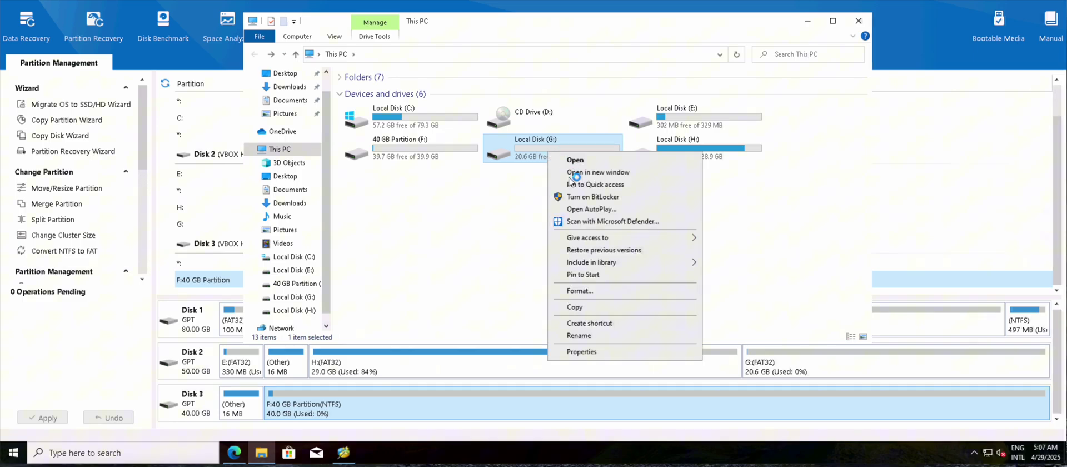
left_click(583, 350)
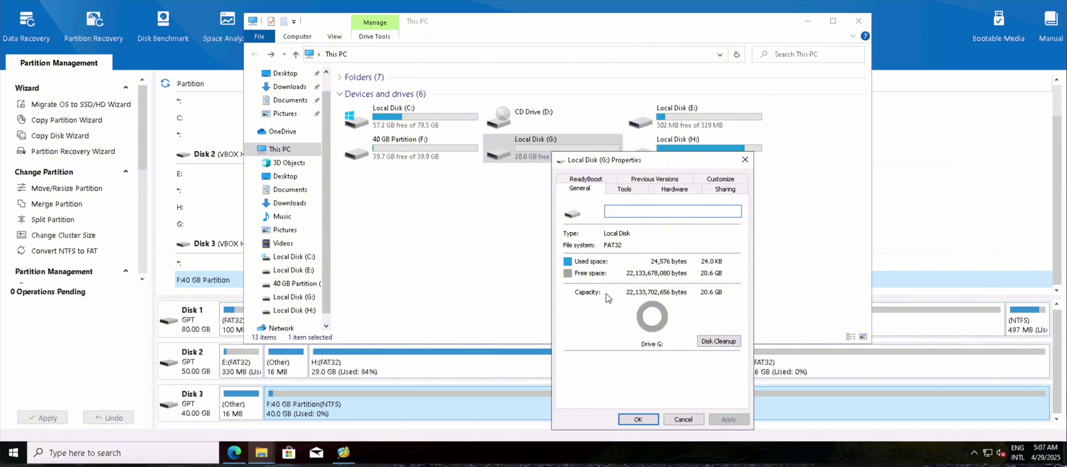
key("Return")
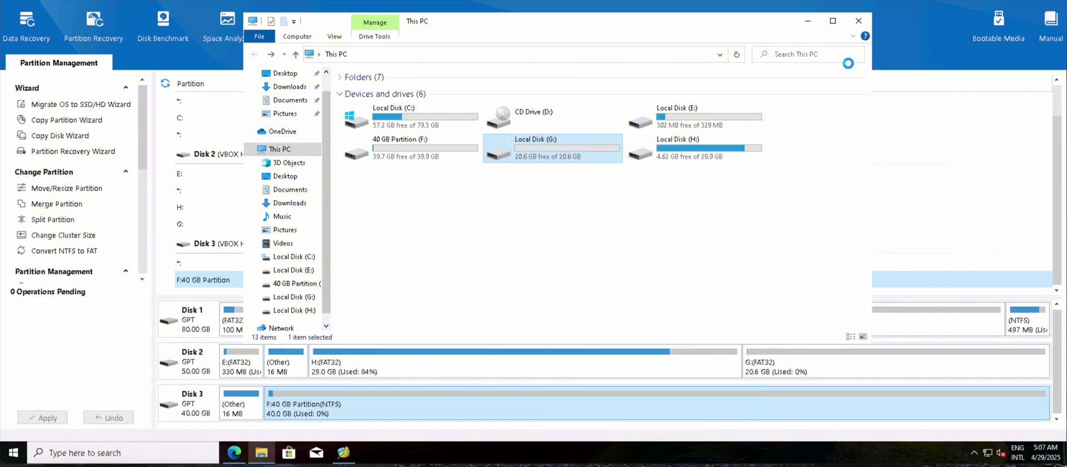
left_click(858, 22)
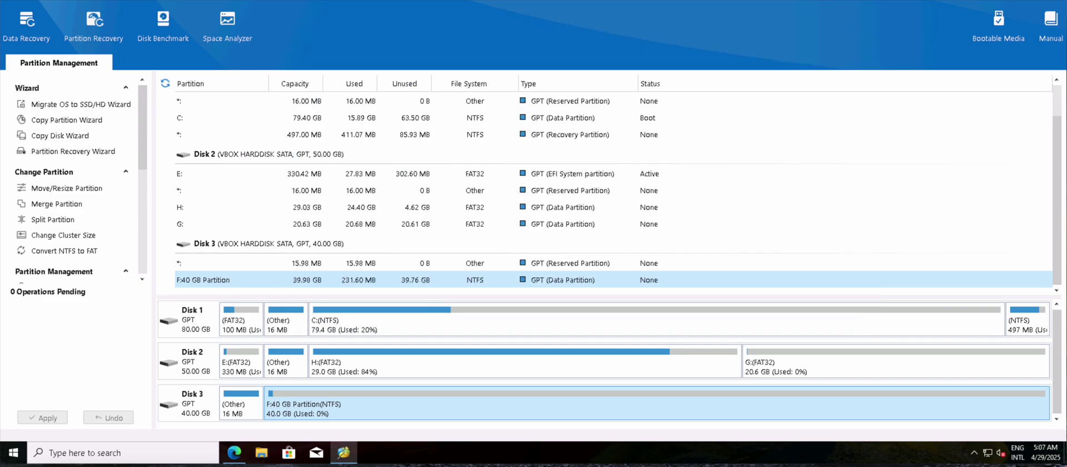
right_click(812, 373)
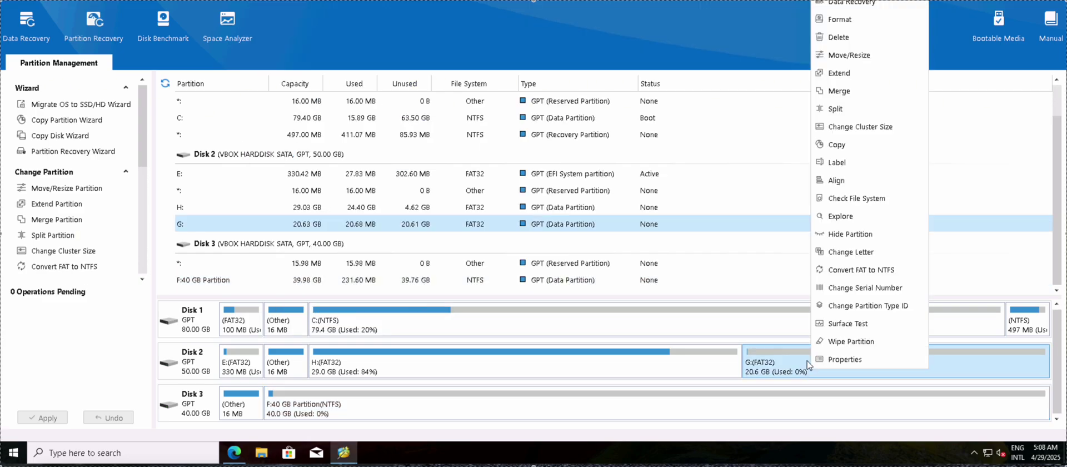
left_click(858, 311)
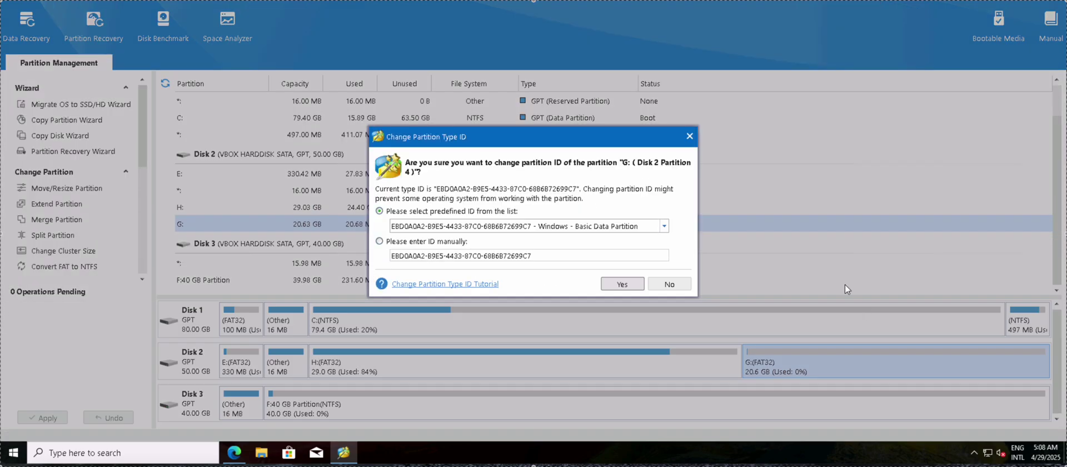
left_click(663, 226)
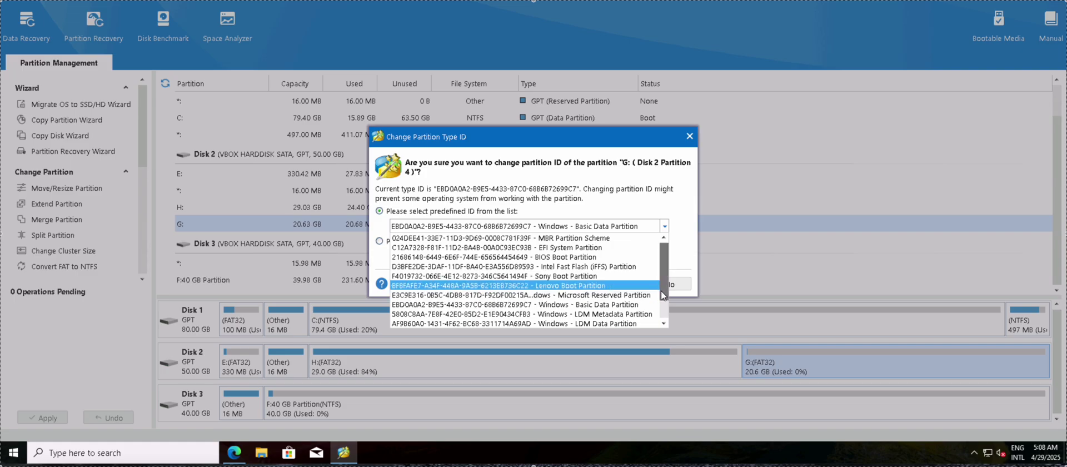
left_click_drag(661, 290, 657, 307)
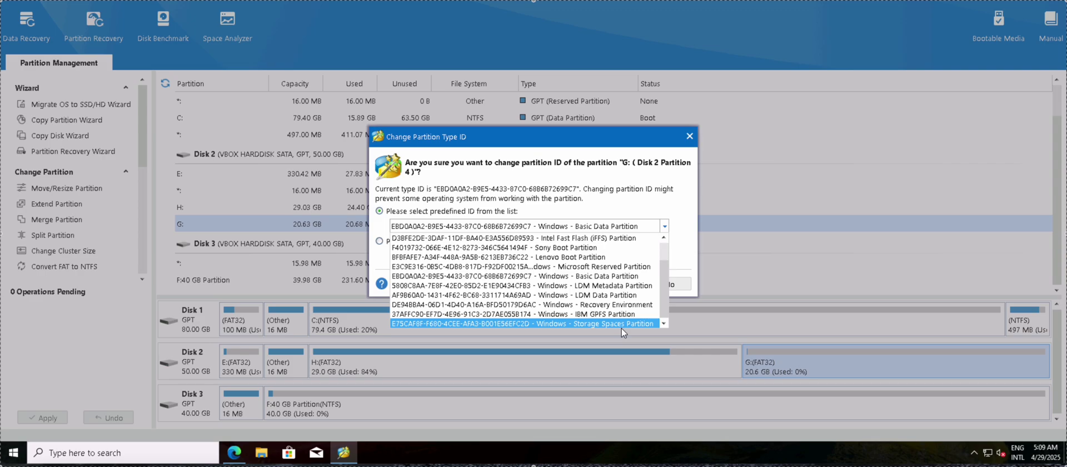
left_click(692, 250)
left_click(525, 256)
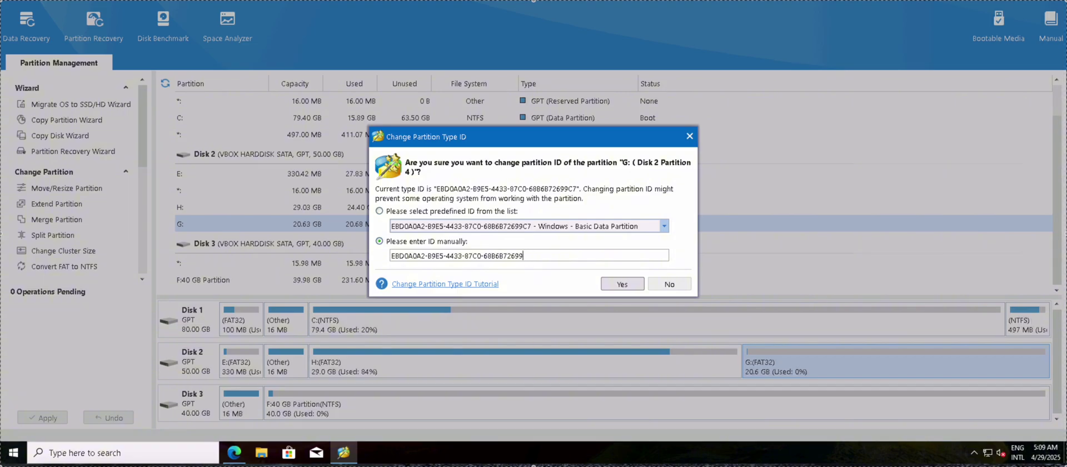
key("BackSpace")
key("BackSpace")
key("BackSpace")
key("BackSpace")
key("BackSpace")
key("BackSpace")
key("BackSpace")
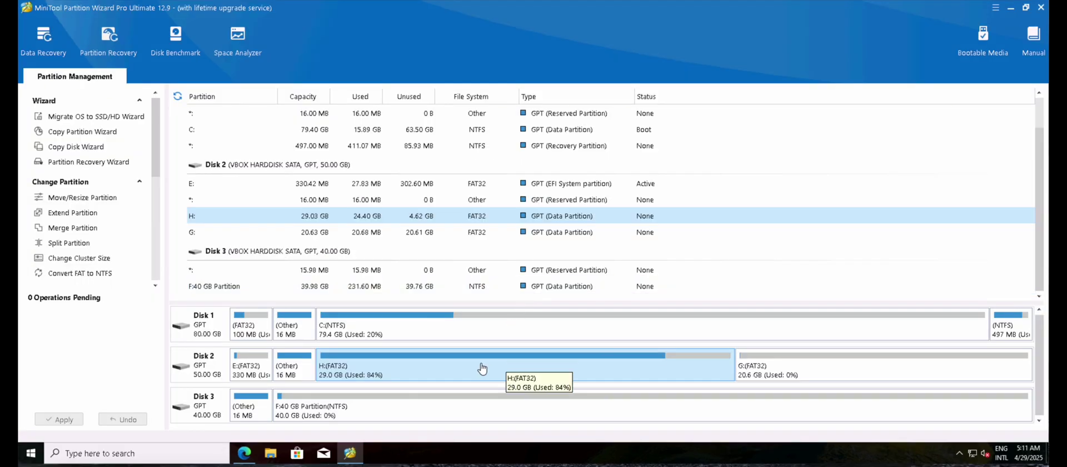
right_click(482, 368)
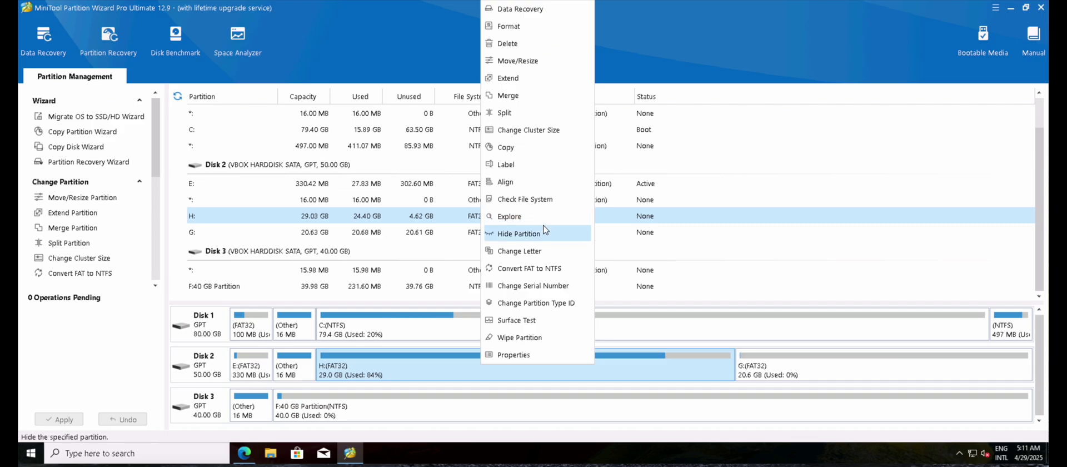
left_click(914, 87)
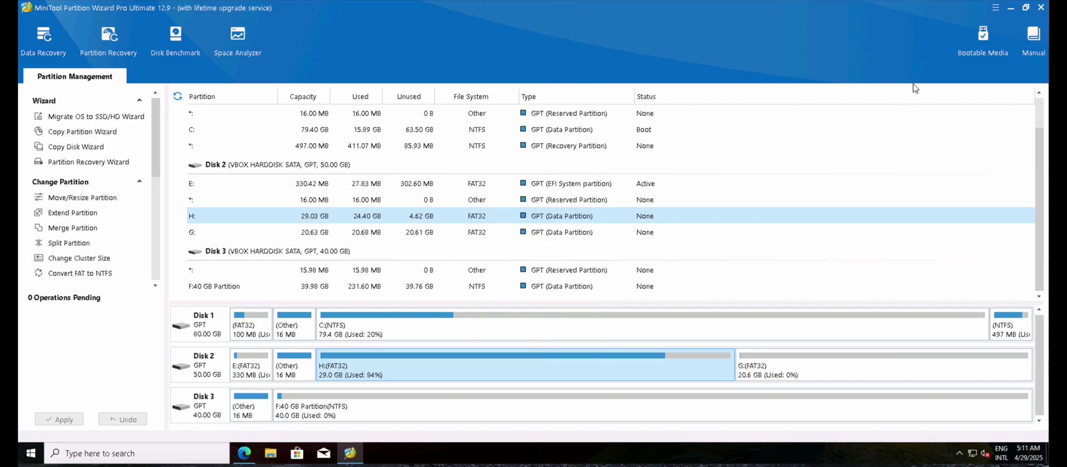
left_click(994, 8)
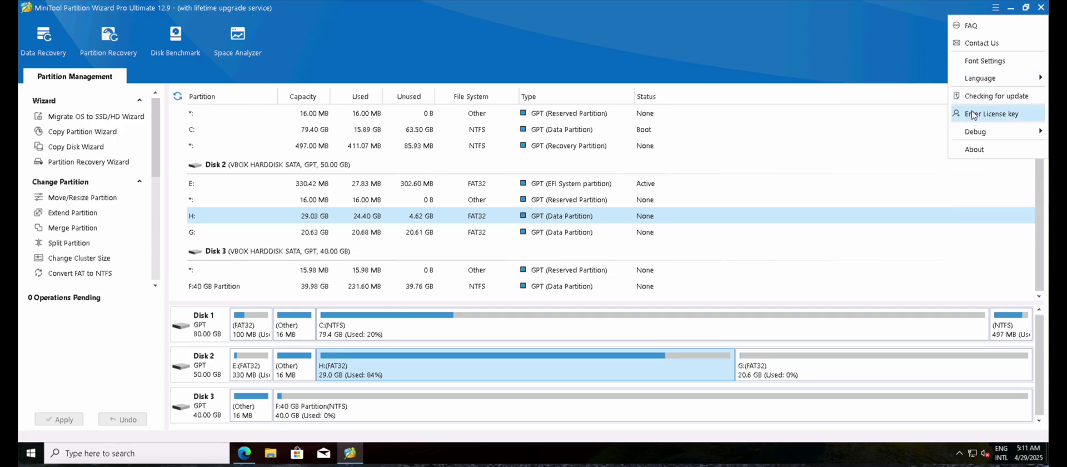
left_click(974, 149)
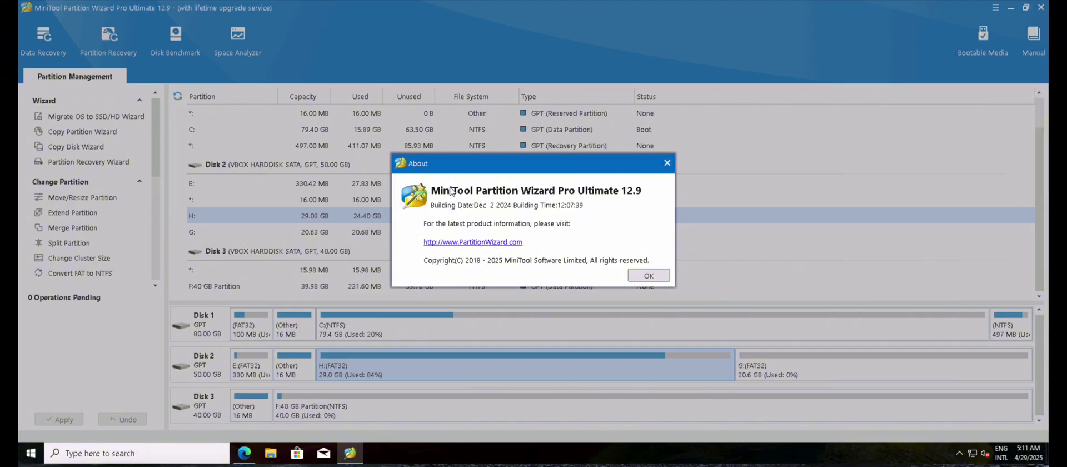
left_click(649, 275)
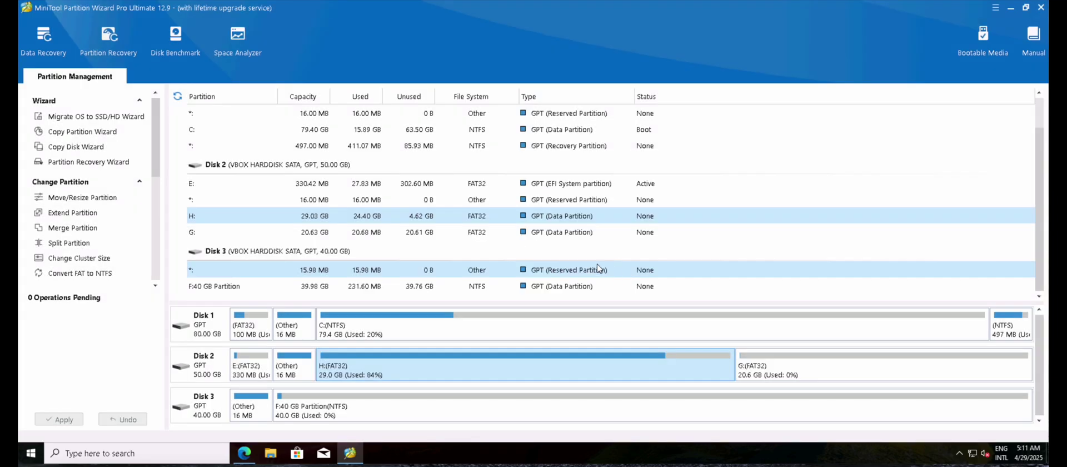
left_click(411, 164)
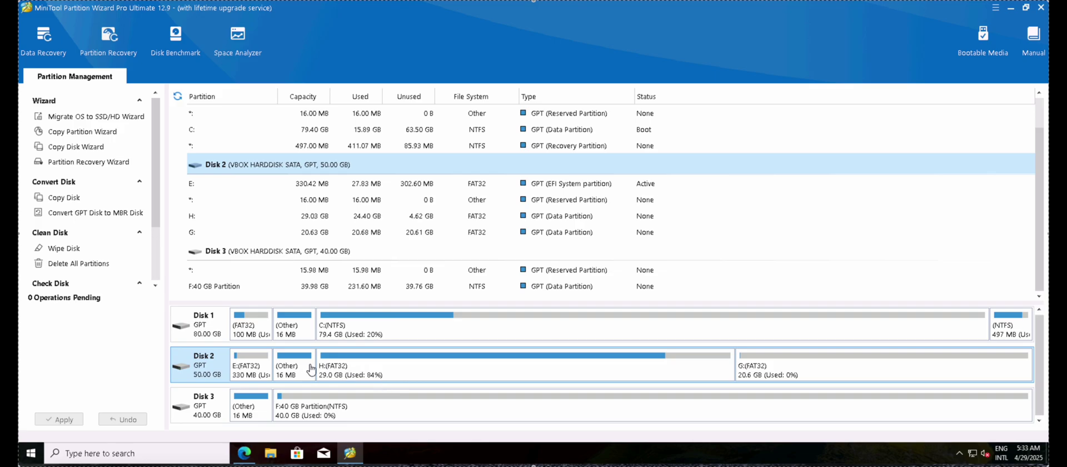
Launch the Partition Recovery Wizard on Disk 2 and reach Scanning Range Settings.
left_click(111, 162)
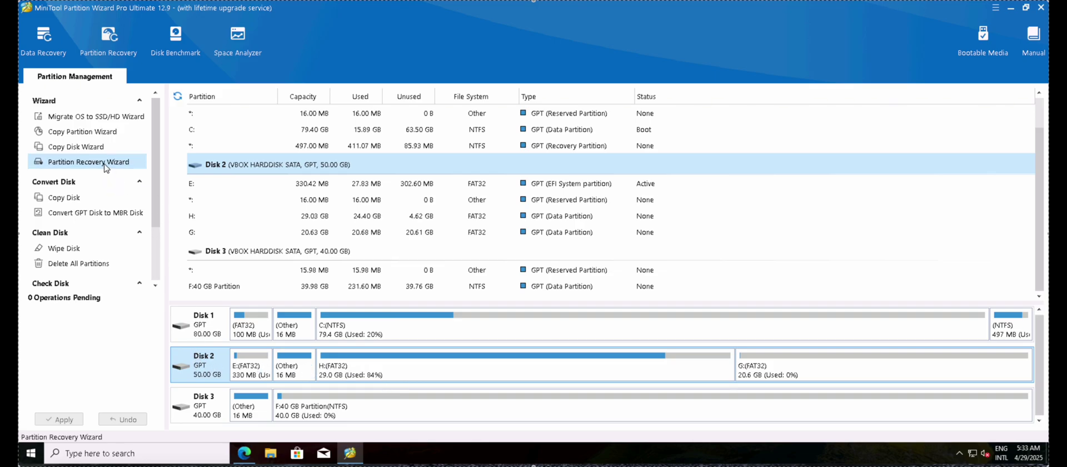
left_click(650, 370)
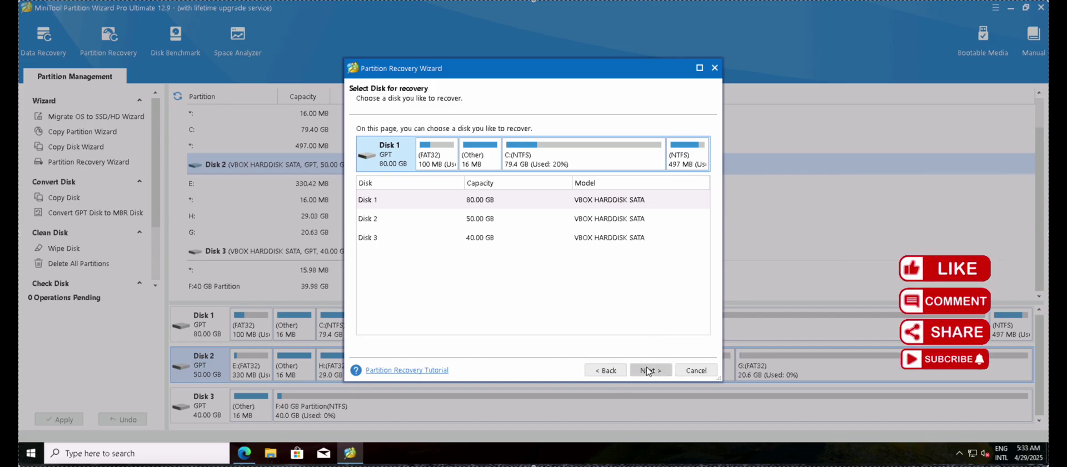
left_click(418, 217)
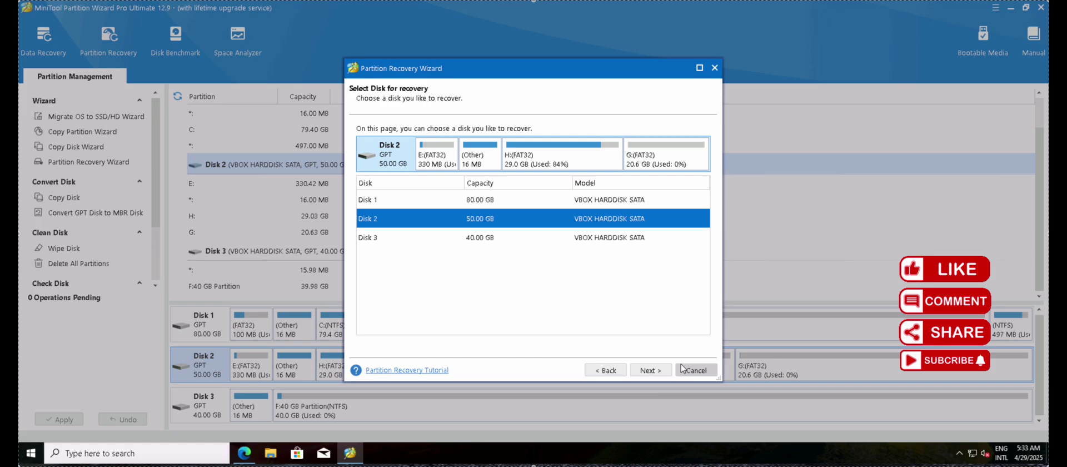
left_click(663, 366)
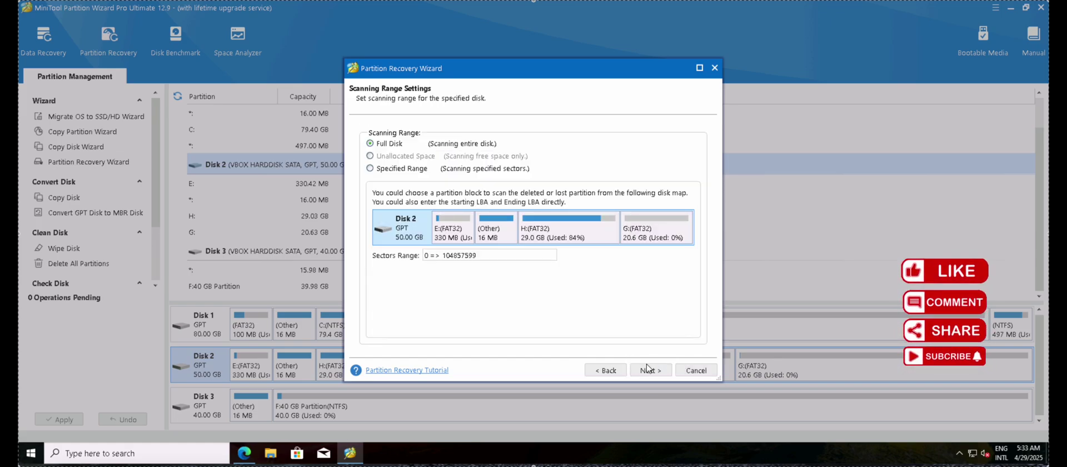